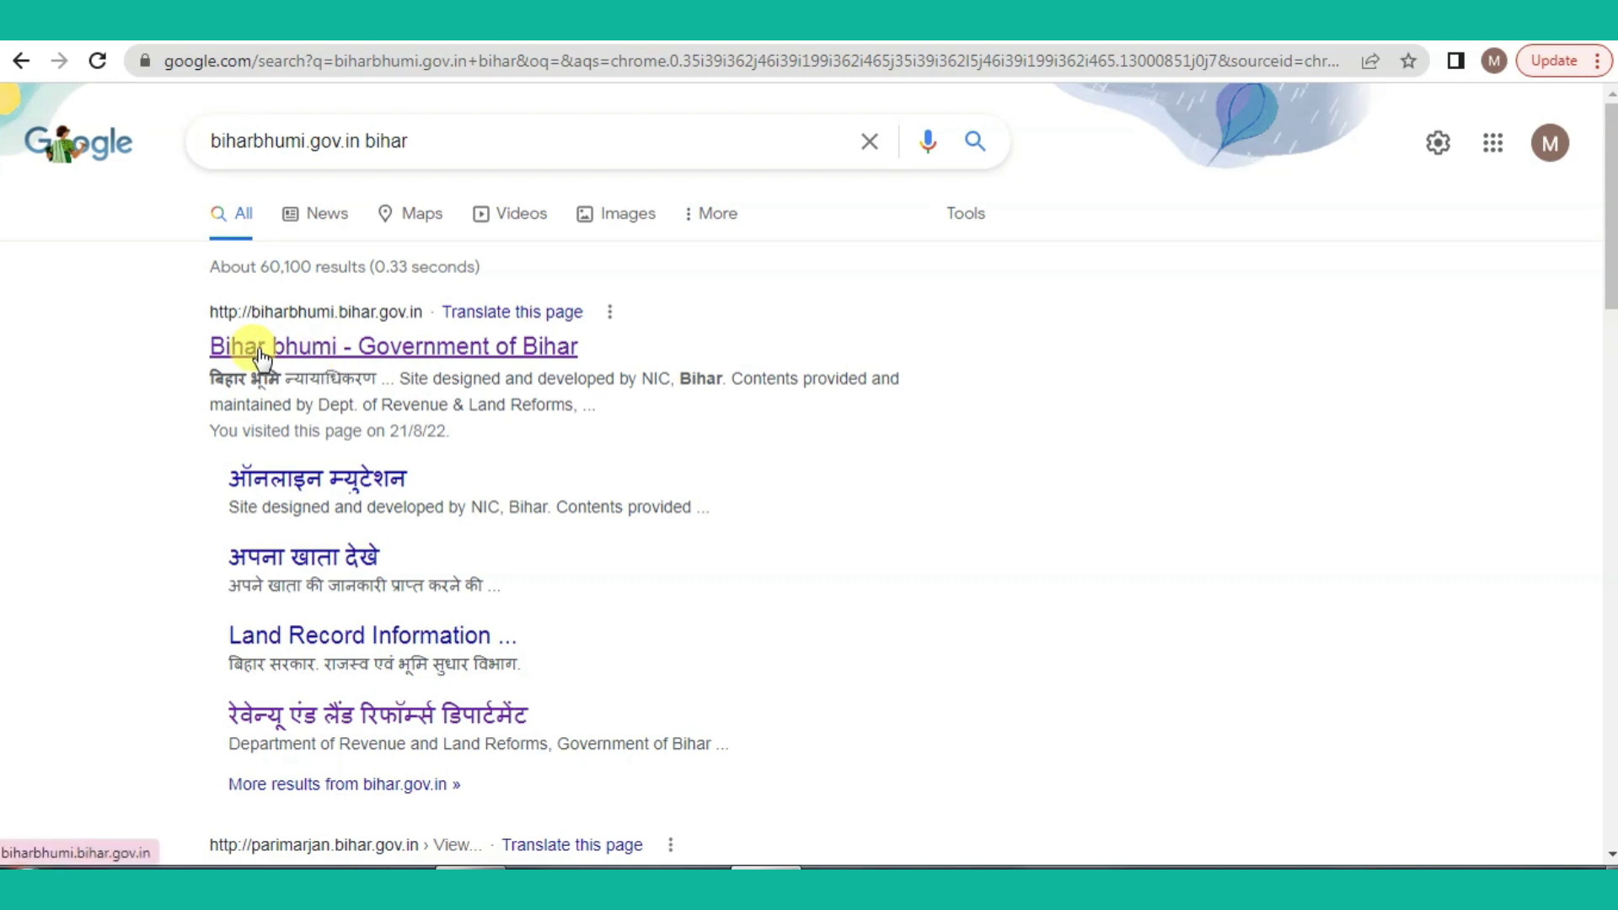
Step: Open the Bihar Bhumi site from the search results and go to the online payment form of its भू-लगान service
click(316, 358)
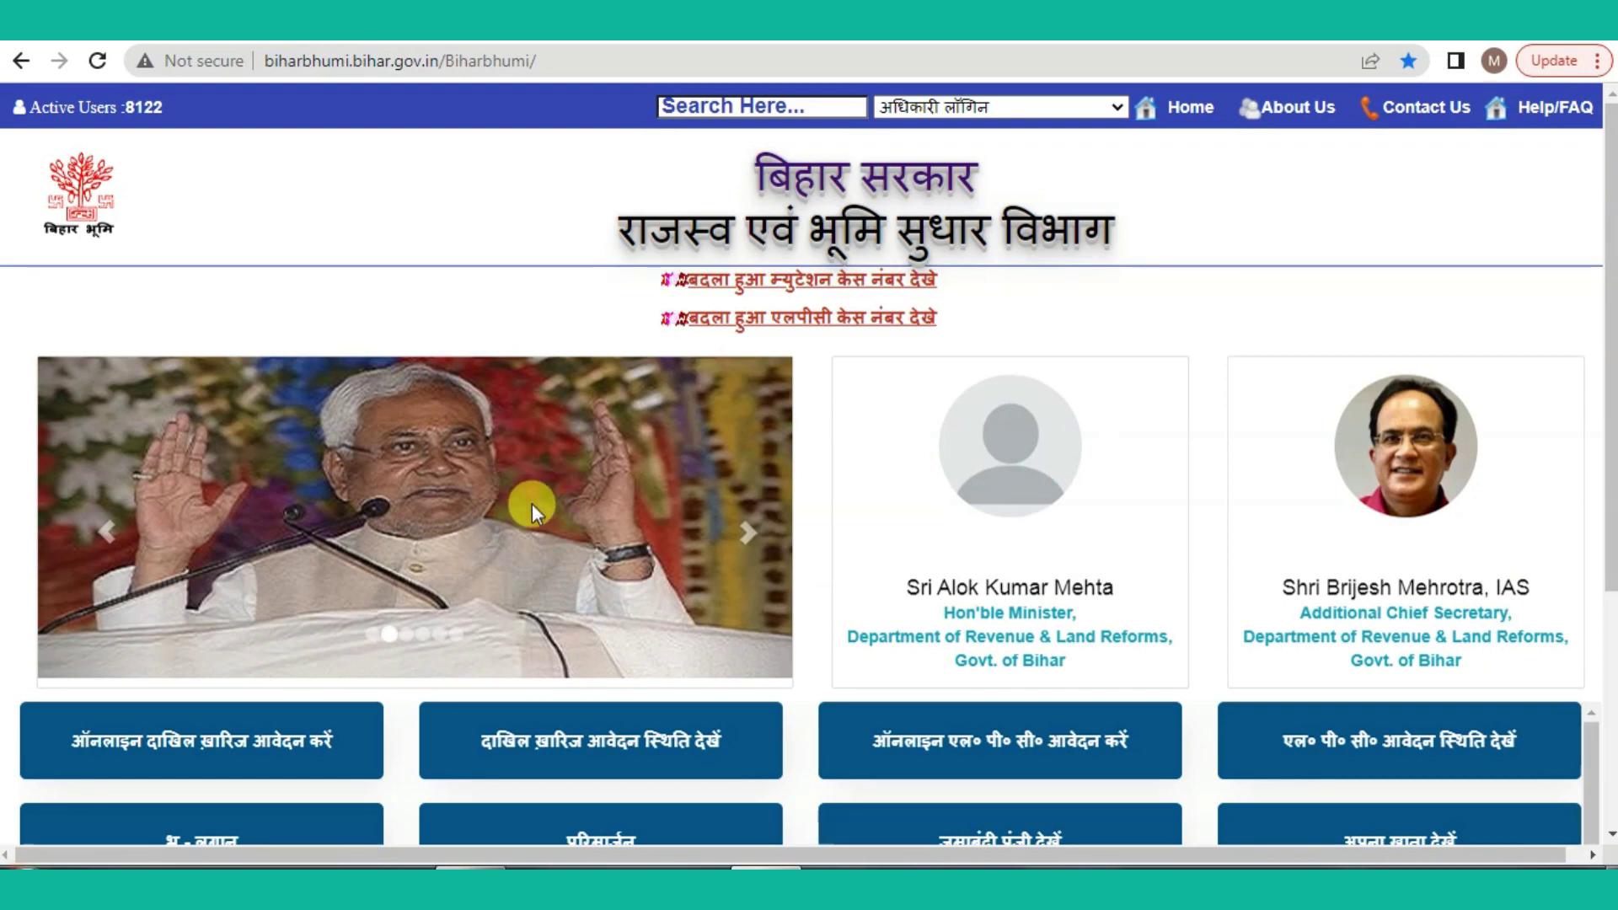
scroll(1611, 499, down, 3)
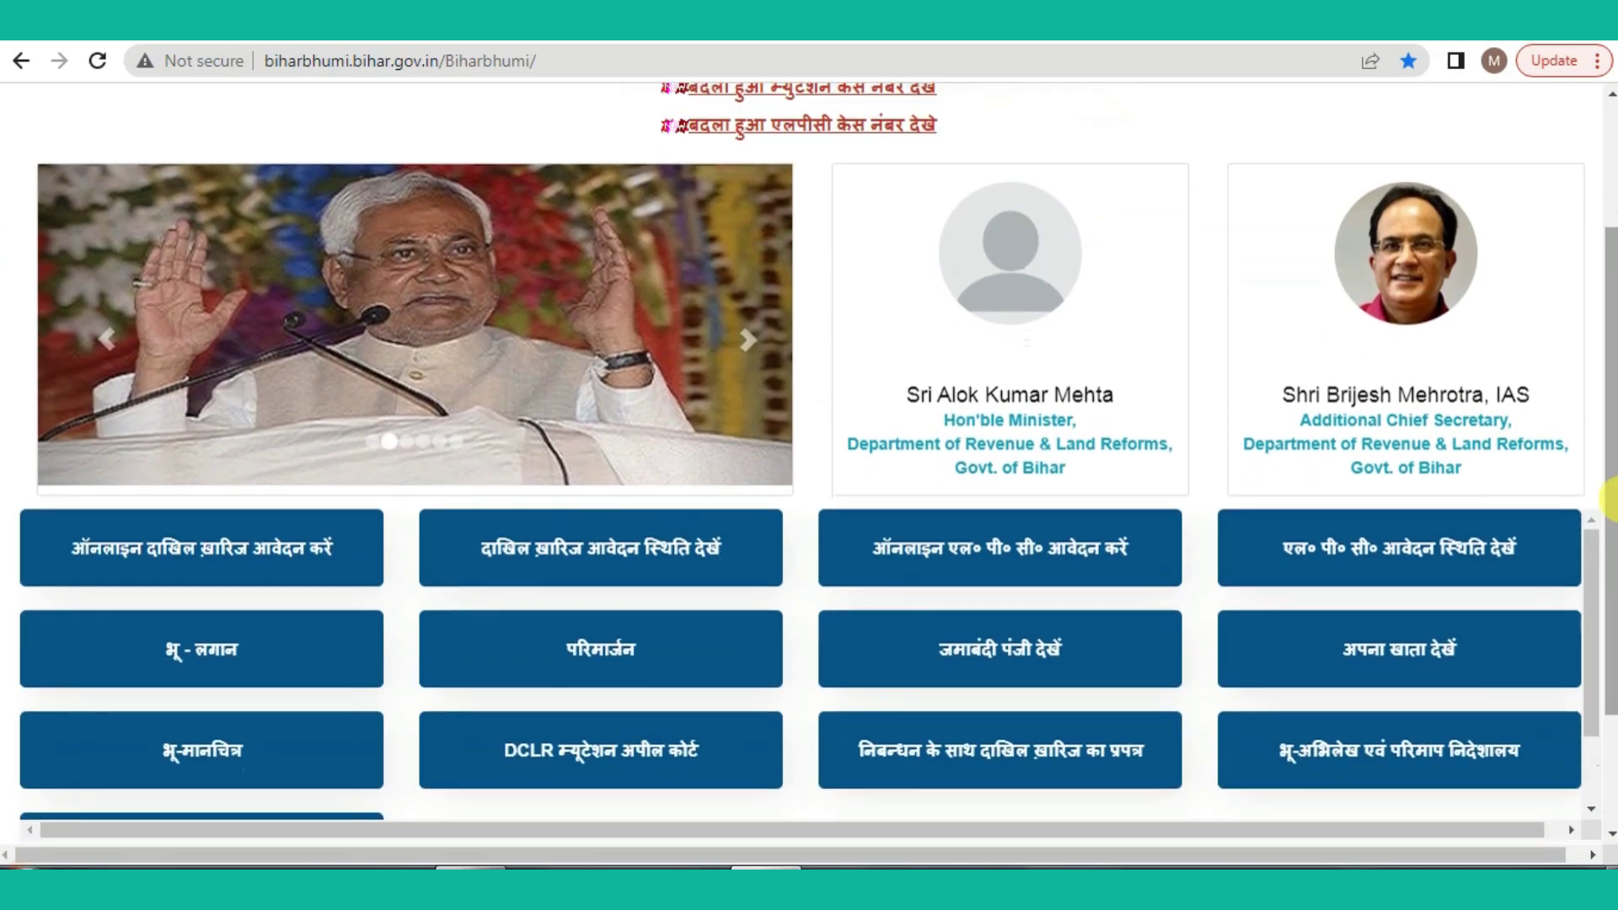
click(267, 716)
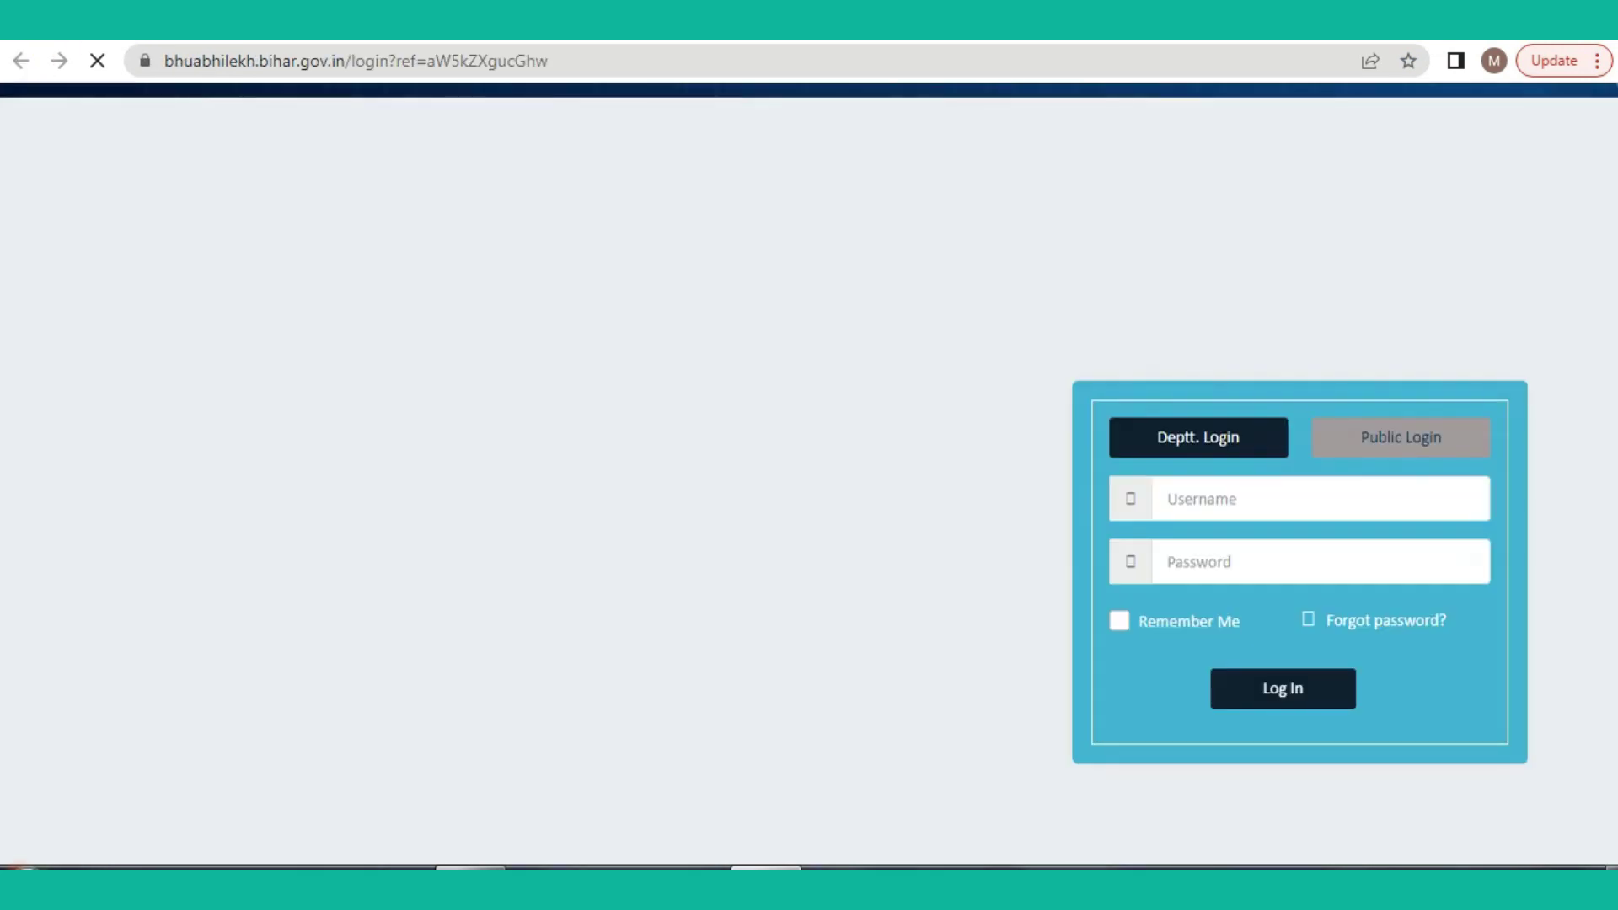
click(21, 60)
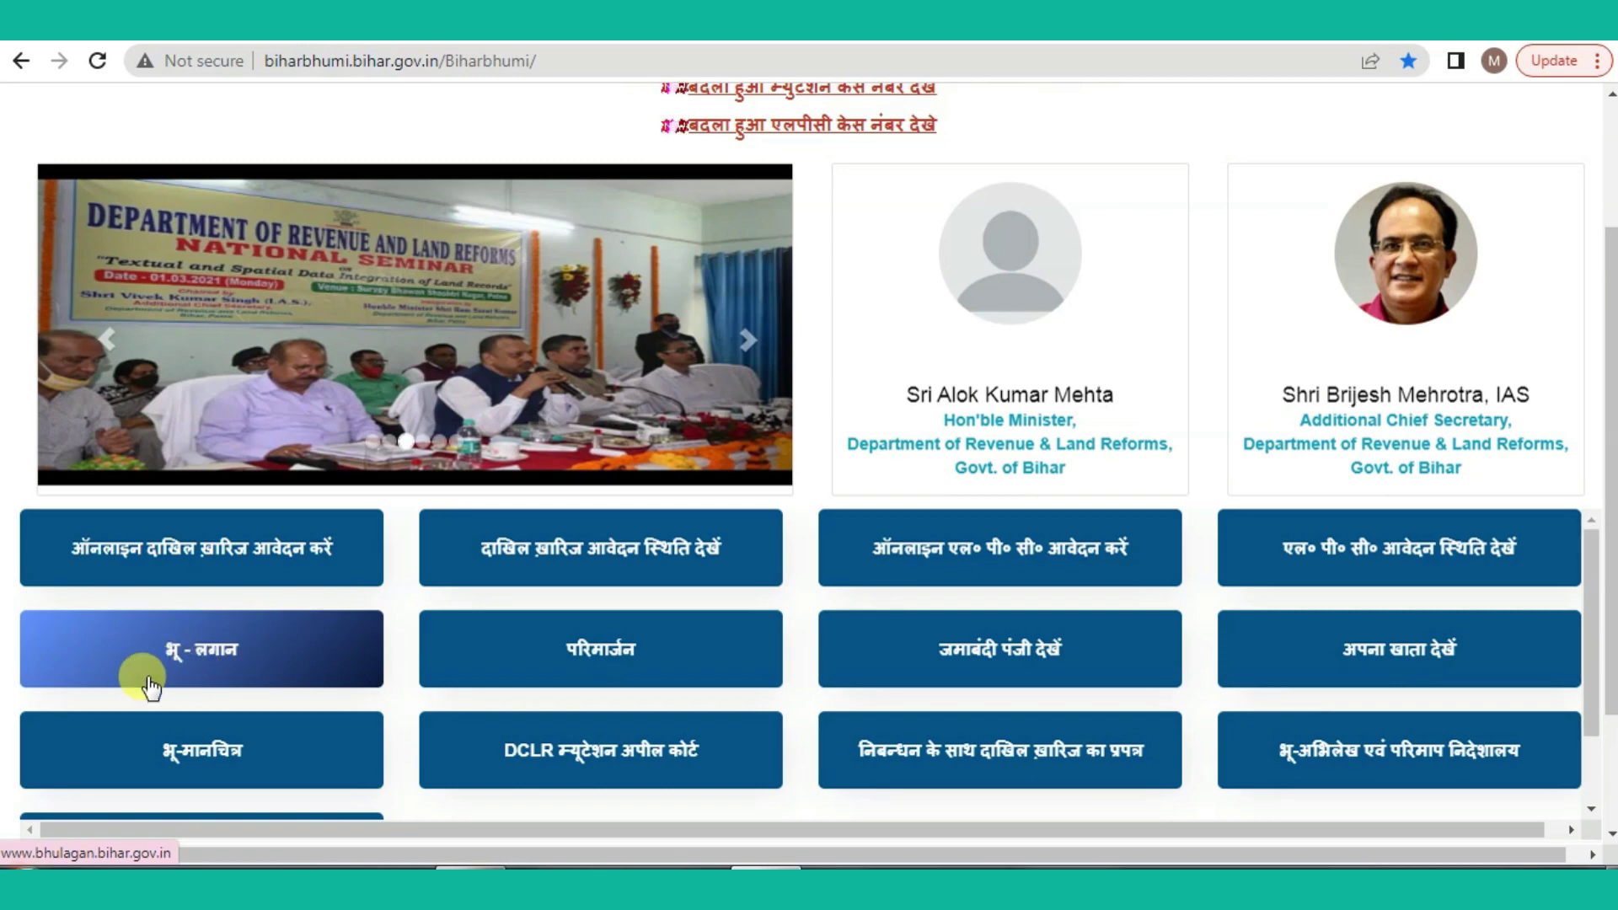
click(221, 653)
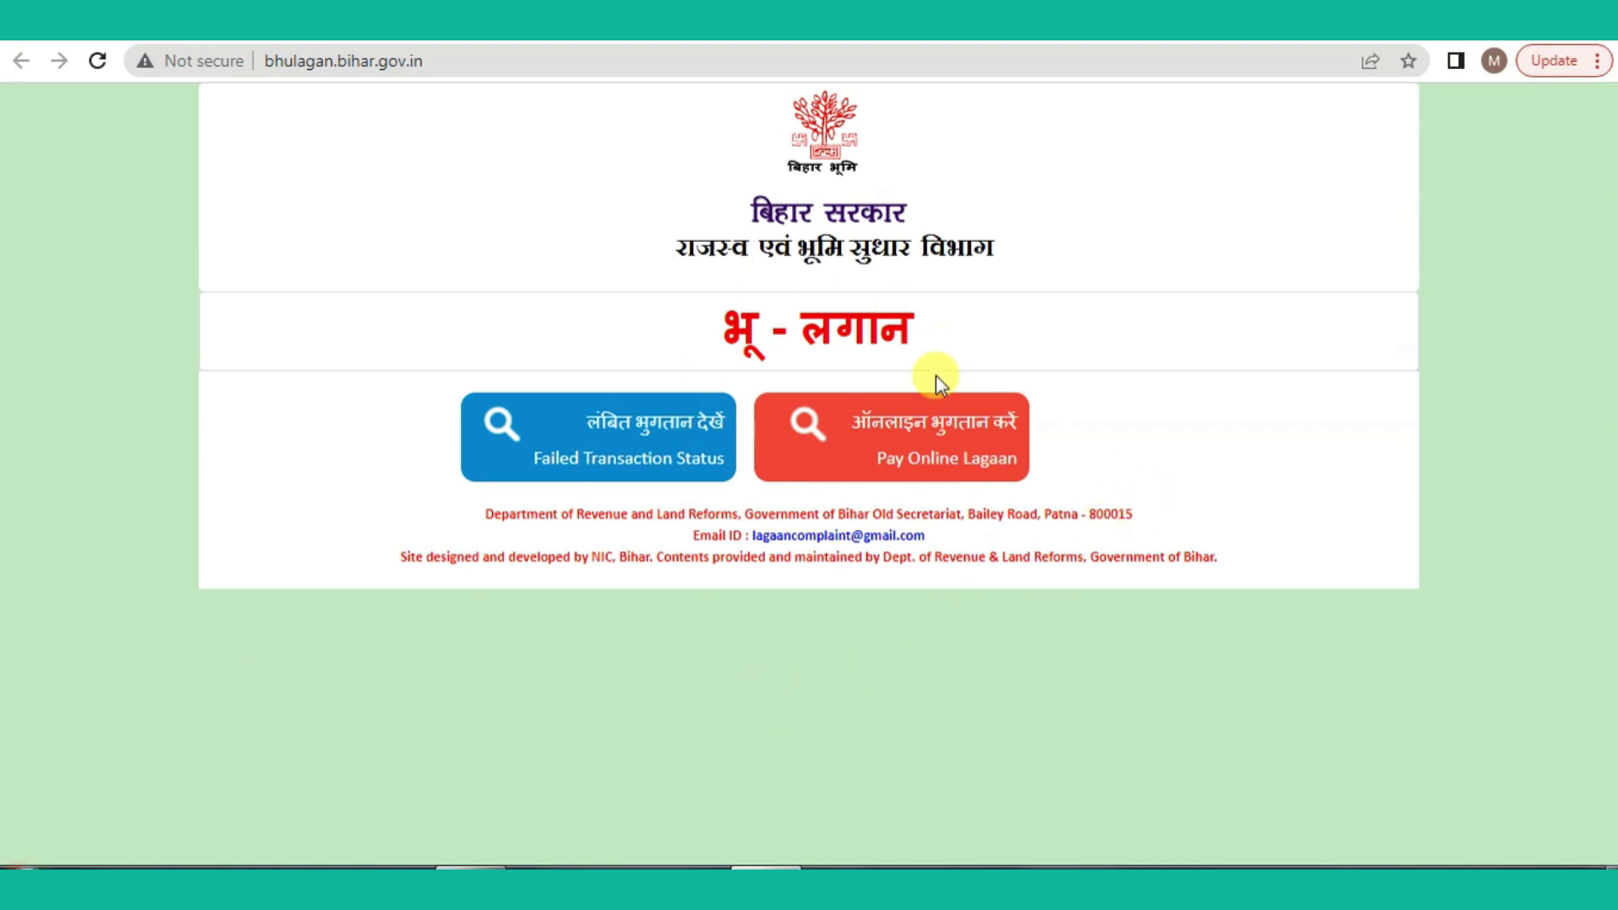
click(892, 460)
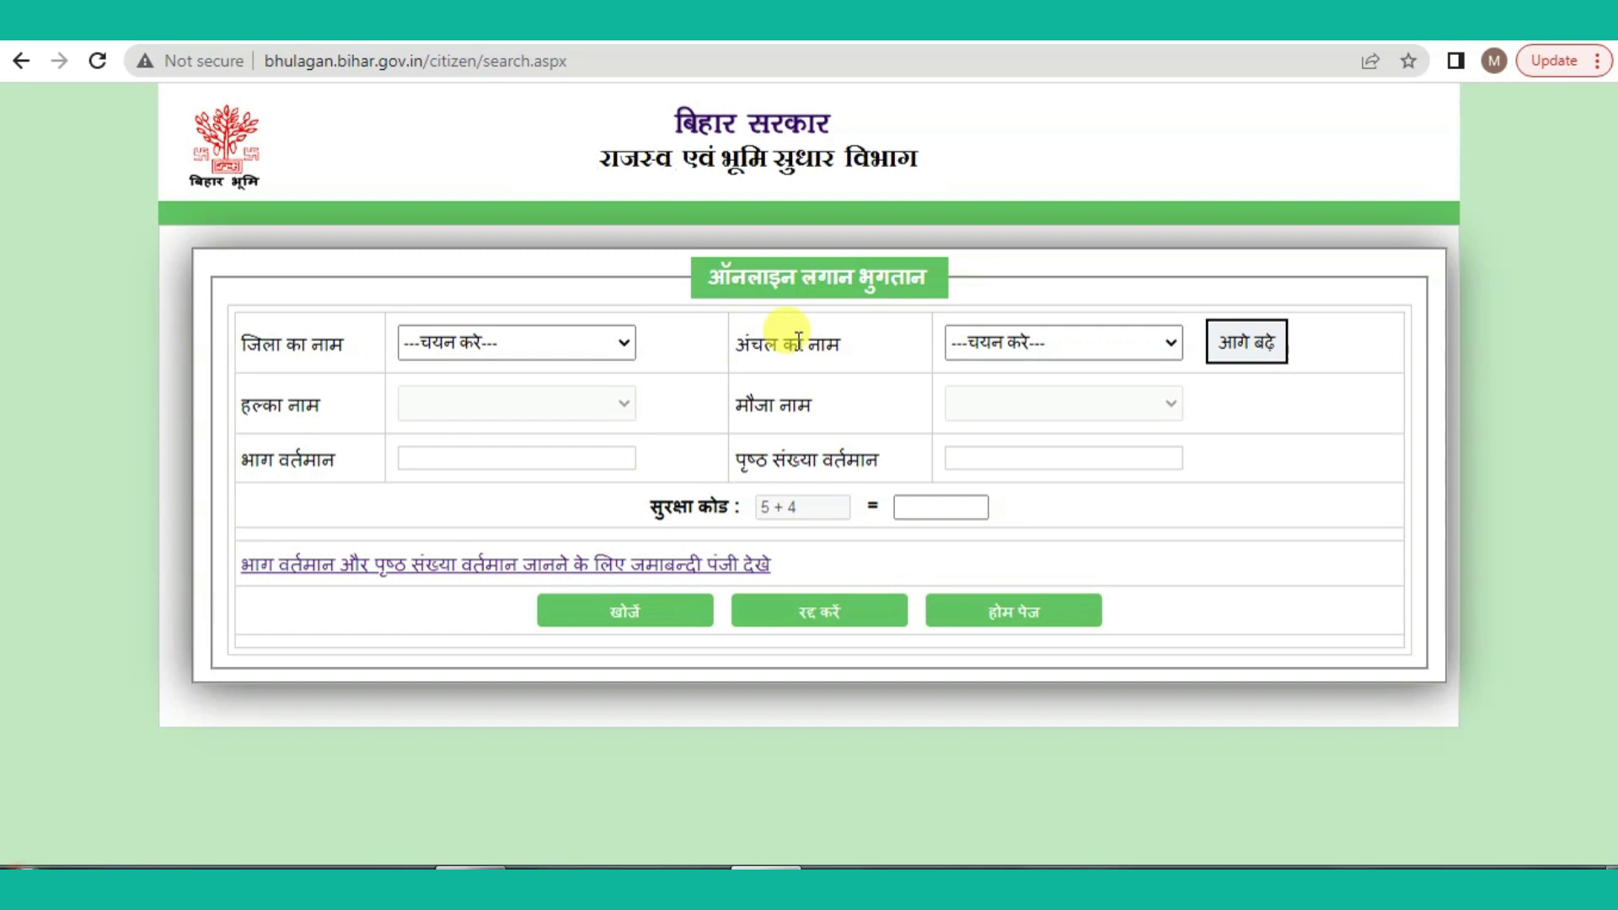
Step: Choose Muzaffarpur as the district (जिला का नाम) in the online lagaan payment form
click(506, 345)
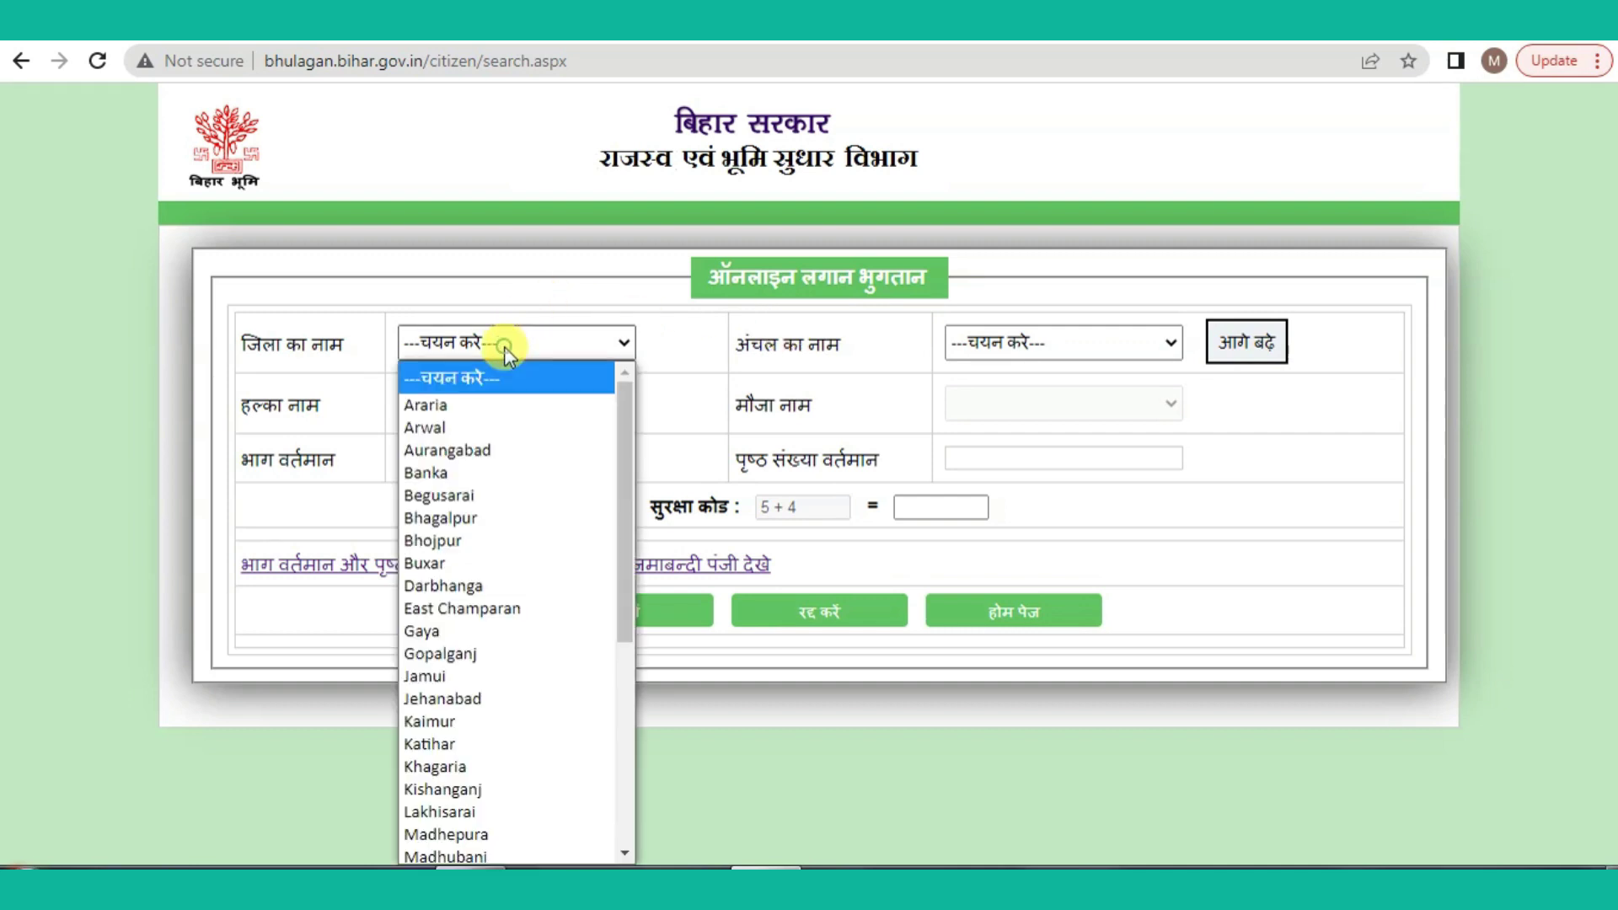
click(504, 347)
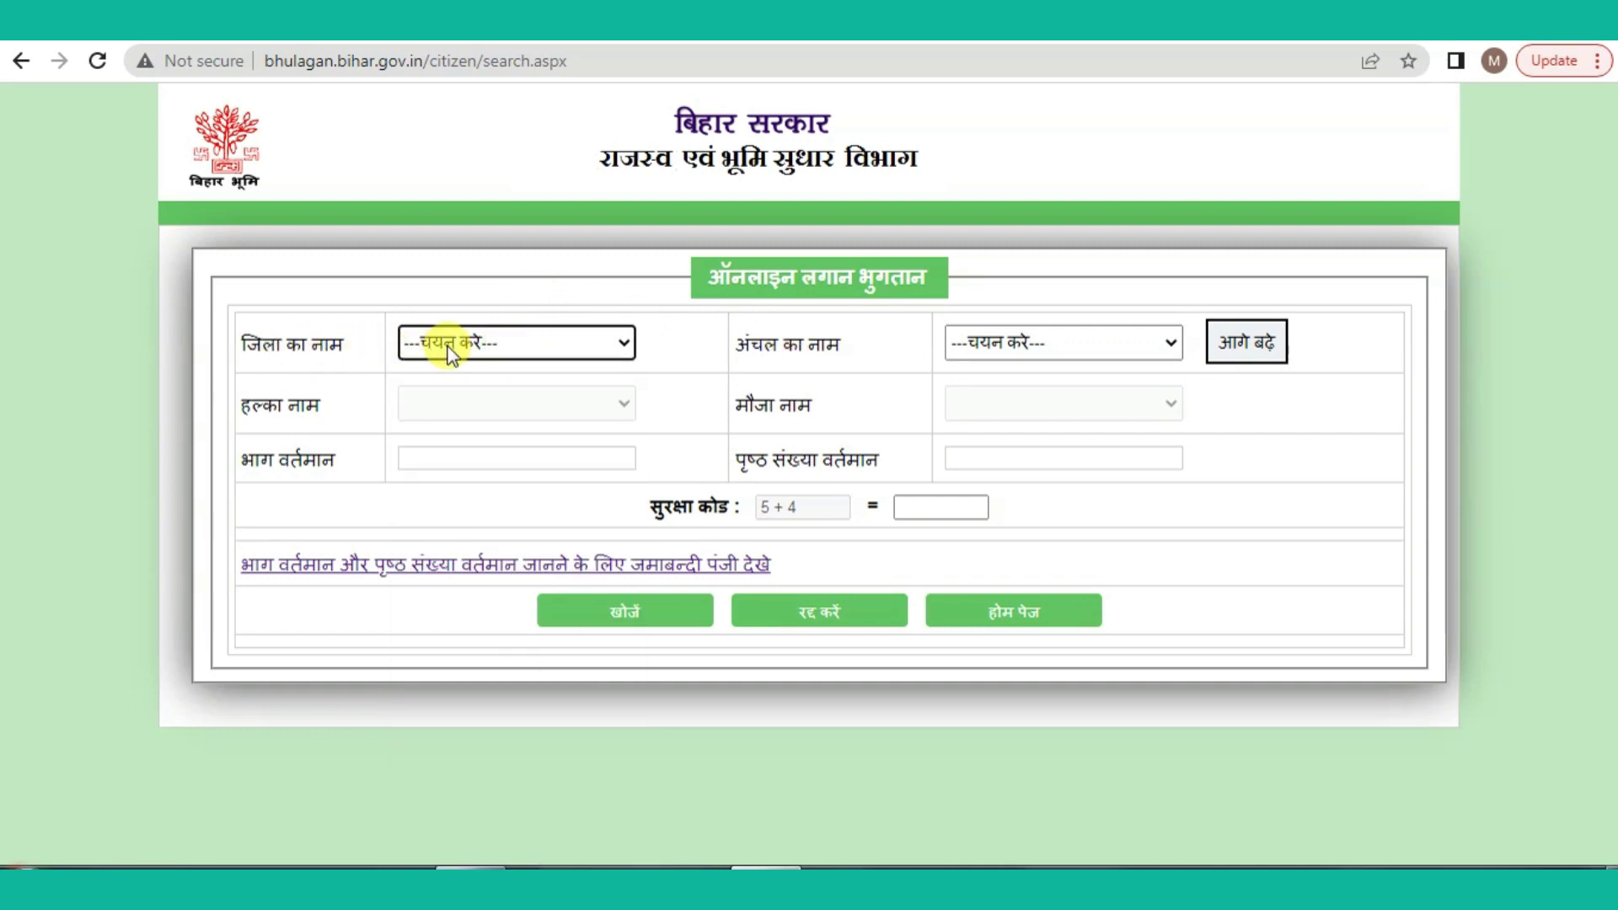
click(472, 347)
key(m)
key(Down)
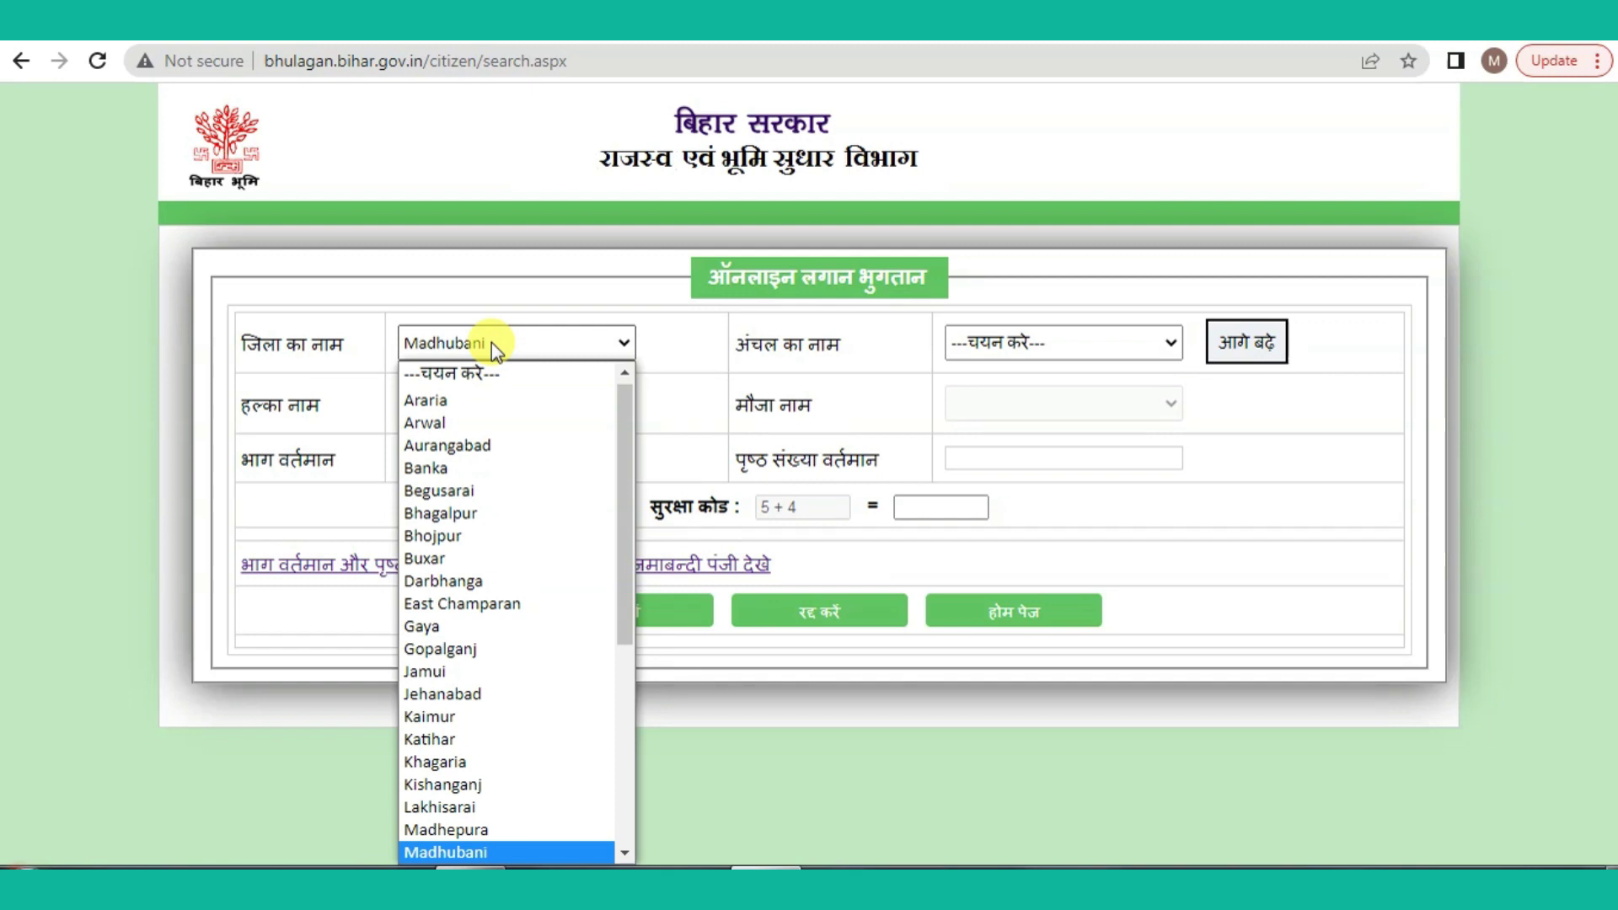
key(Down)
key(Down)
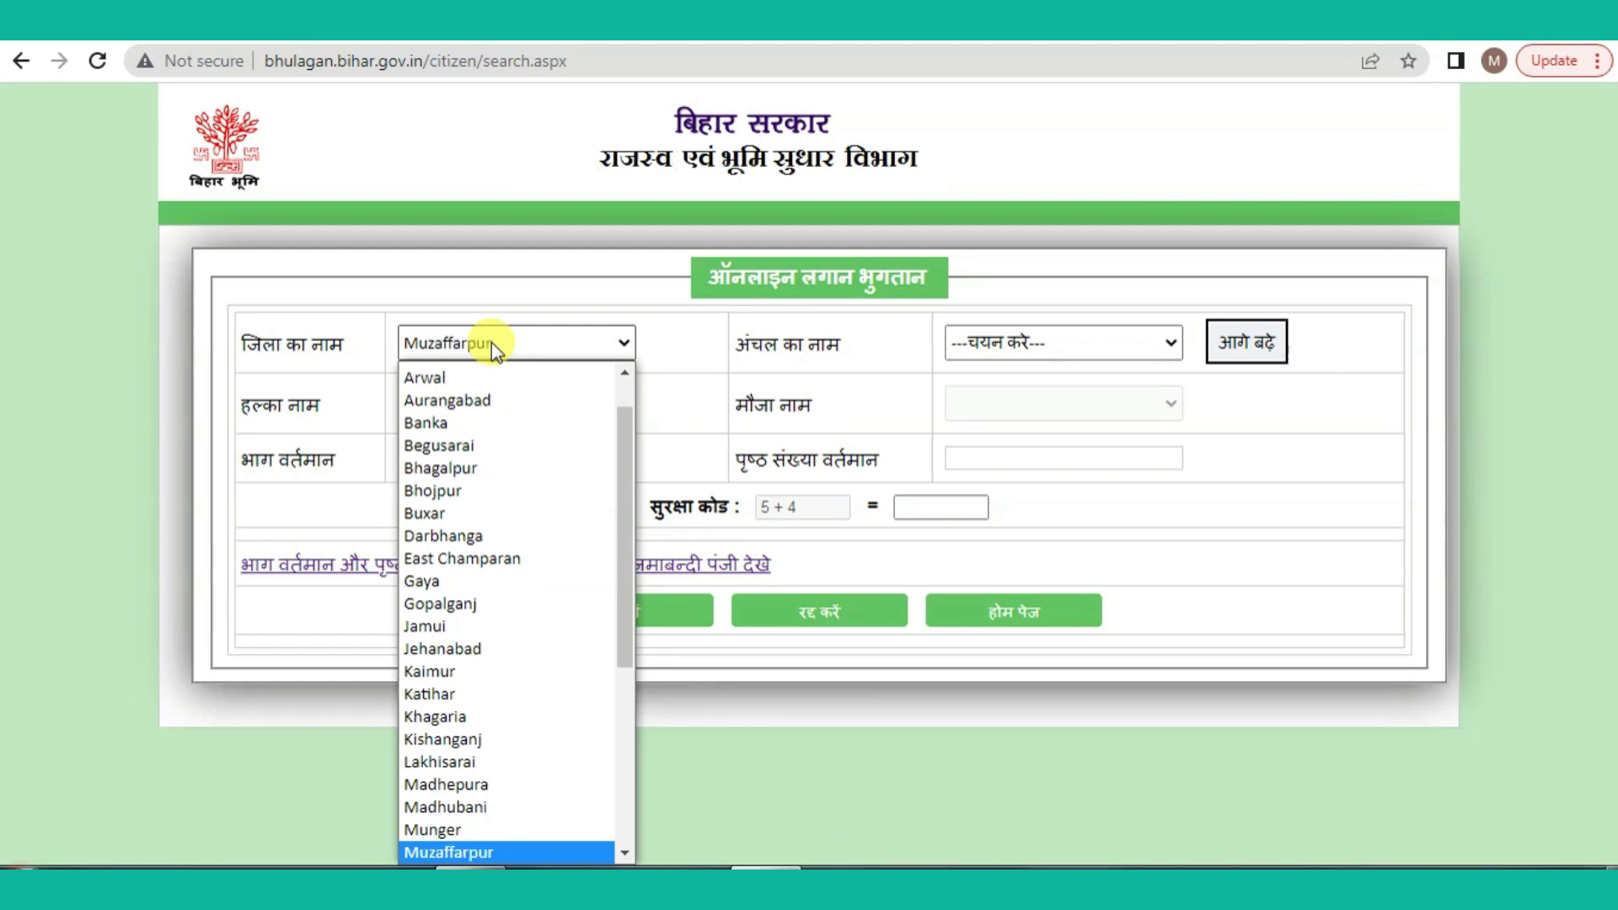
key(Return)
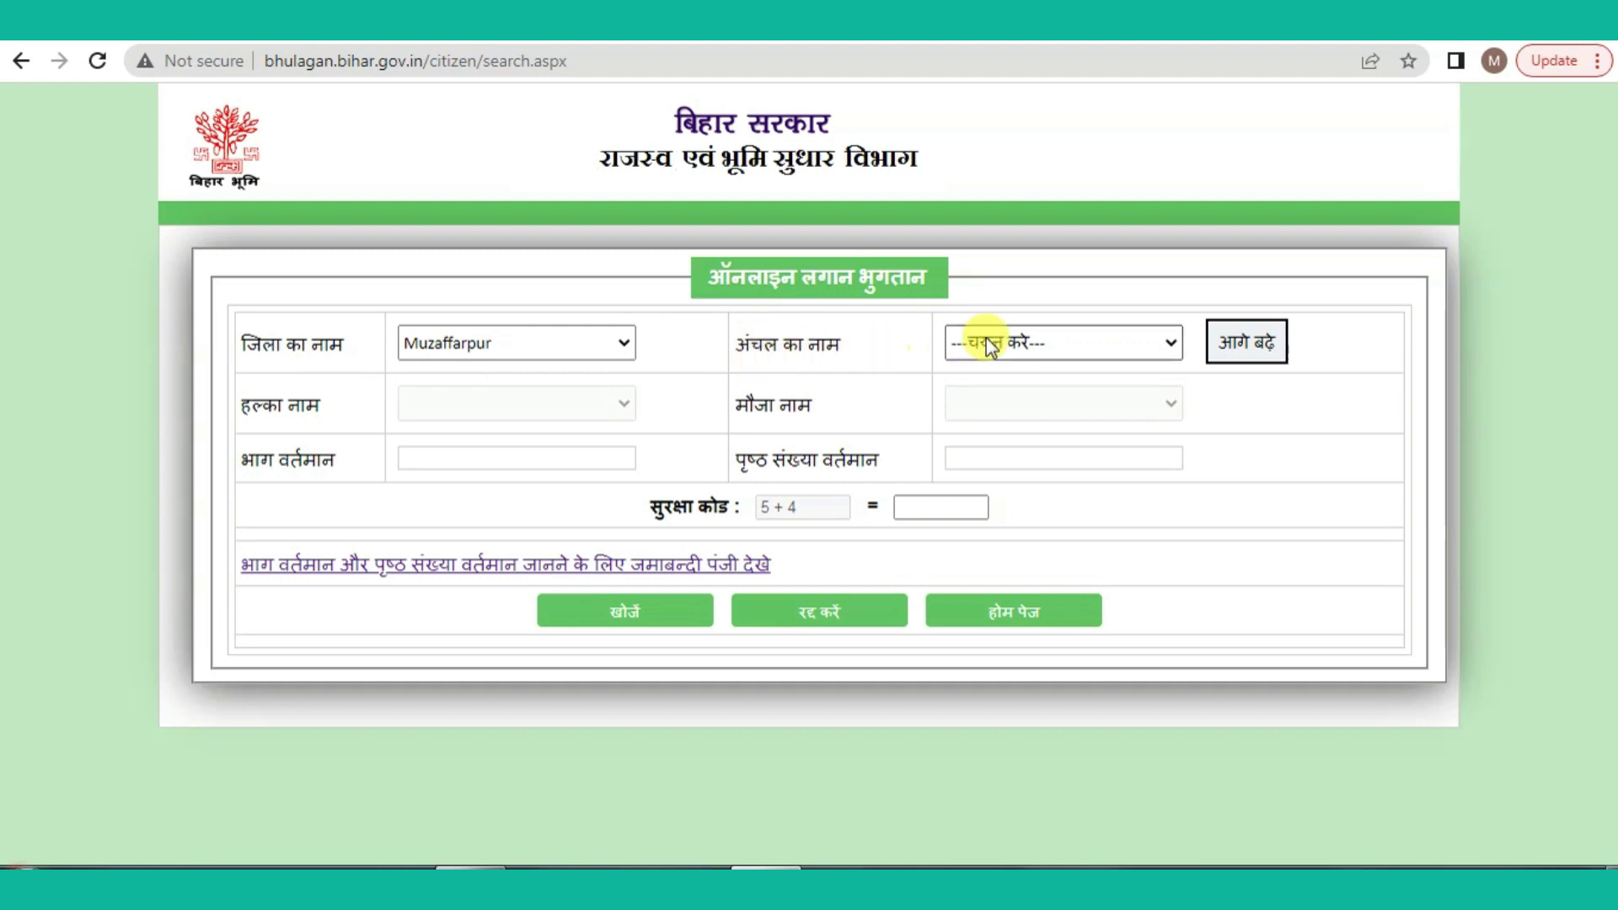
Step: Choose Minapur as the circle (अंचल का नाम) and proceed to unlock the halka selection
click(1046, 334)
key(m)
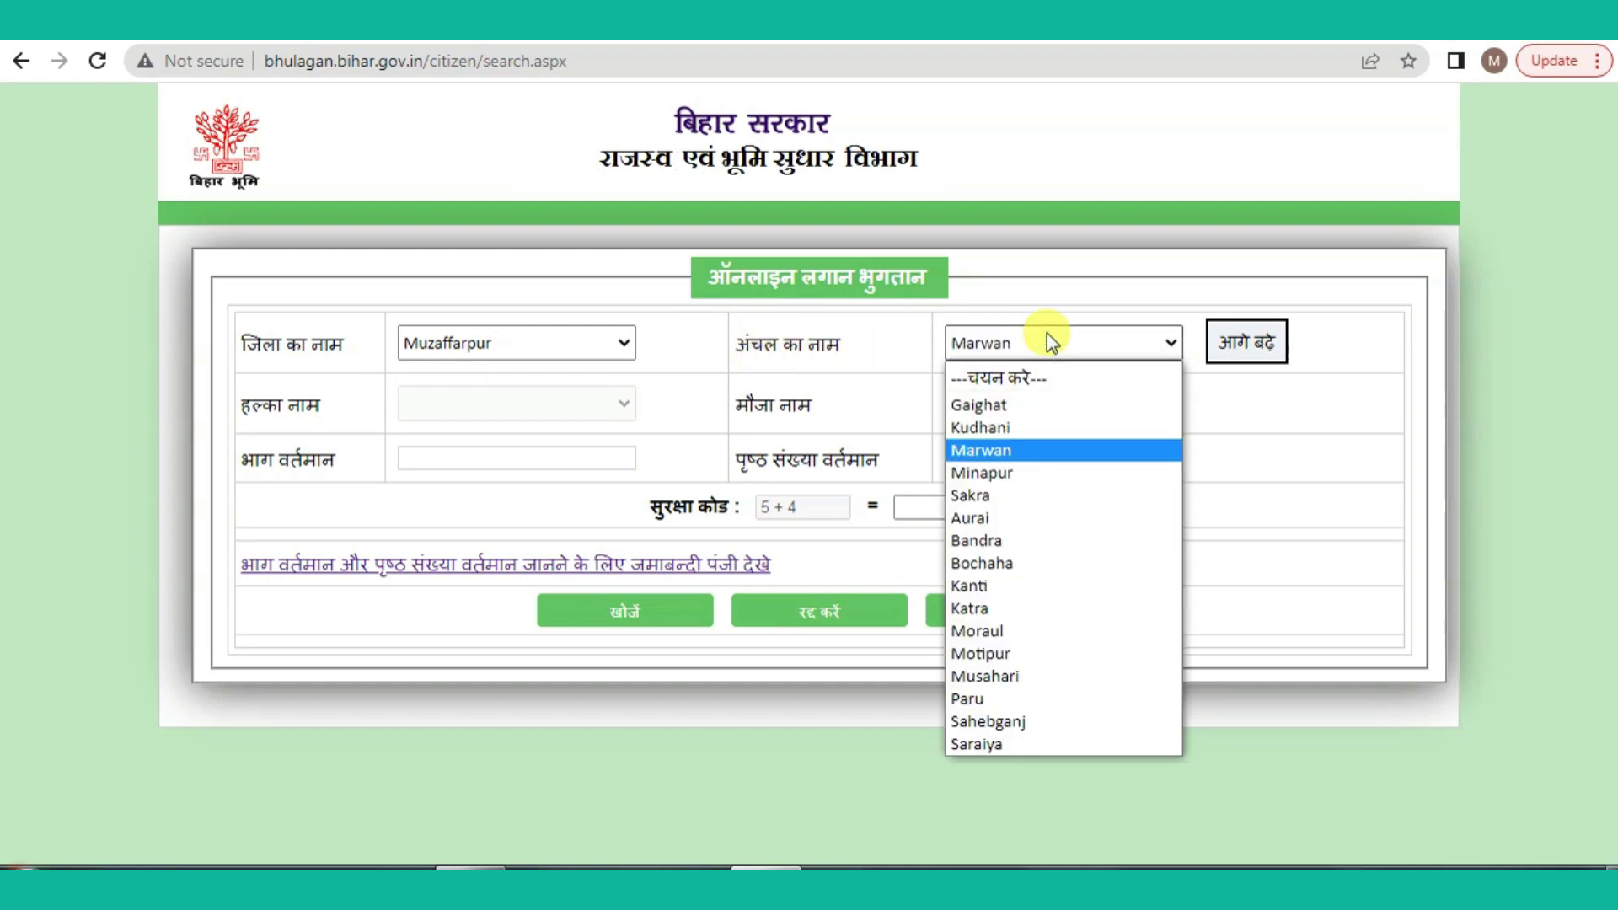
key(m)
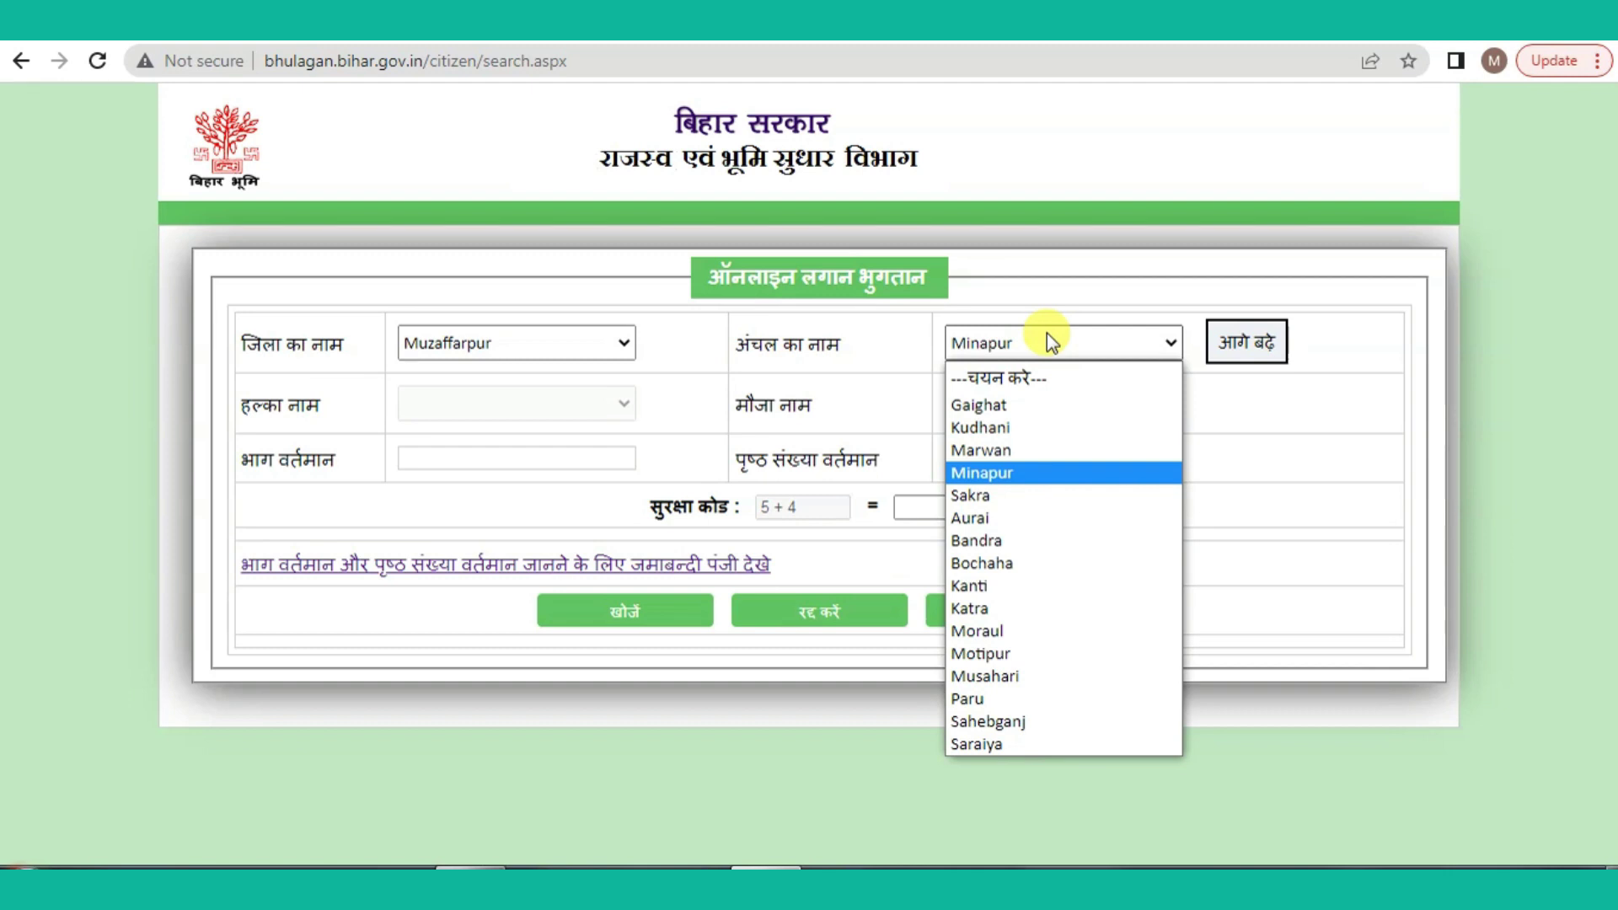
key(Return)
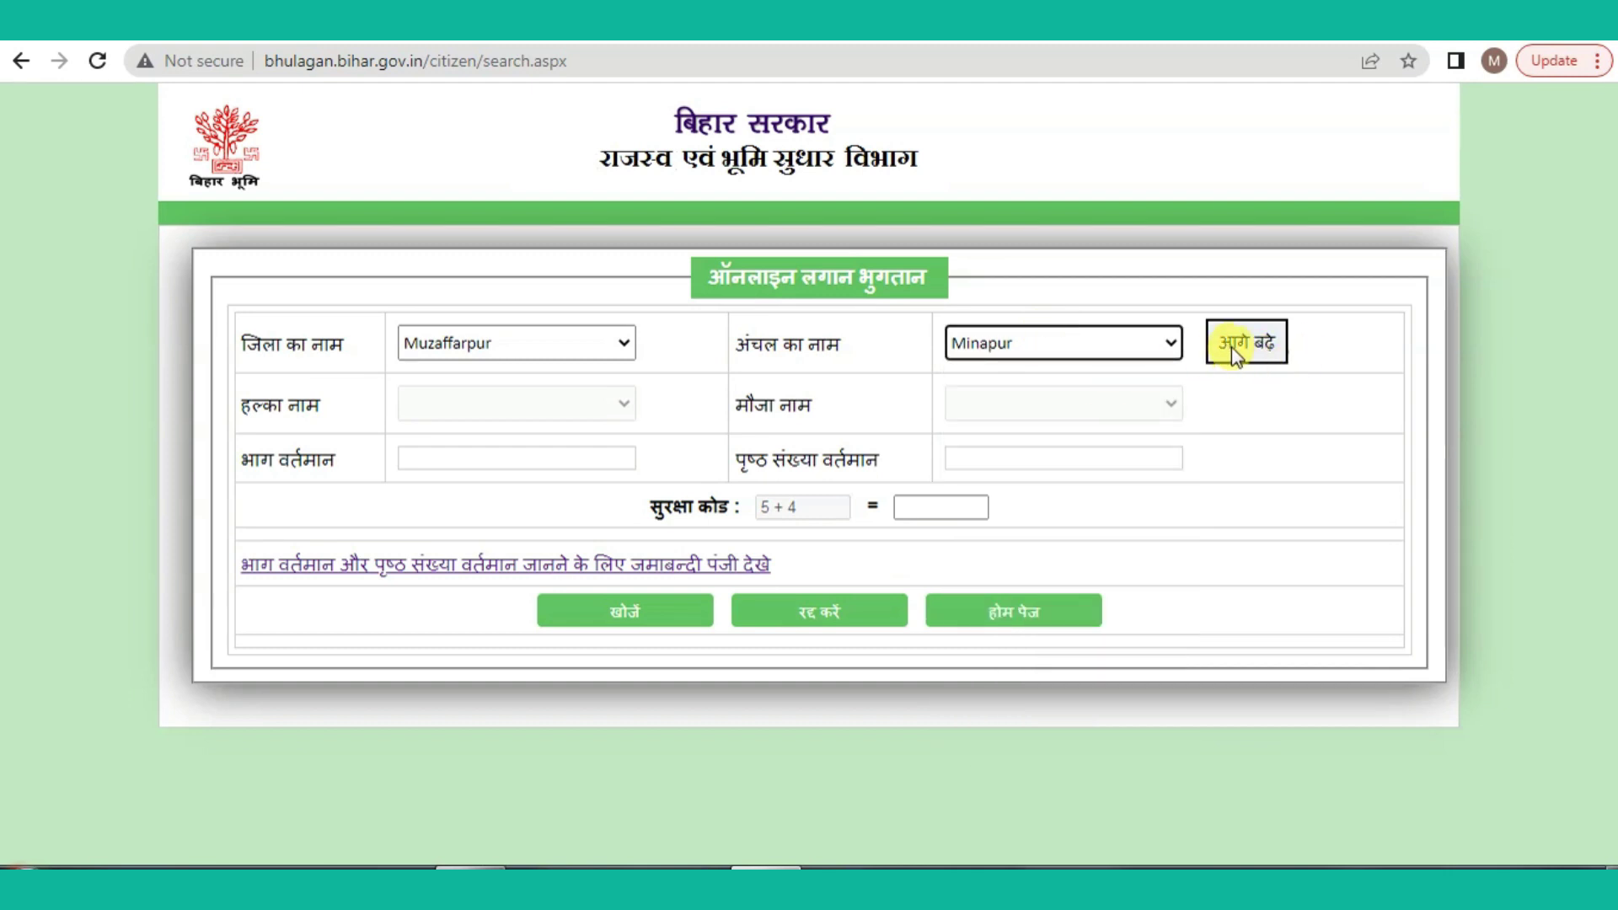
click(1256, 340)
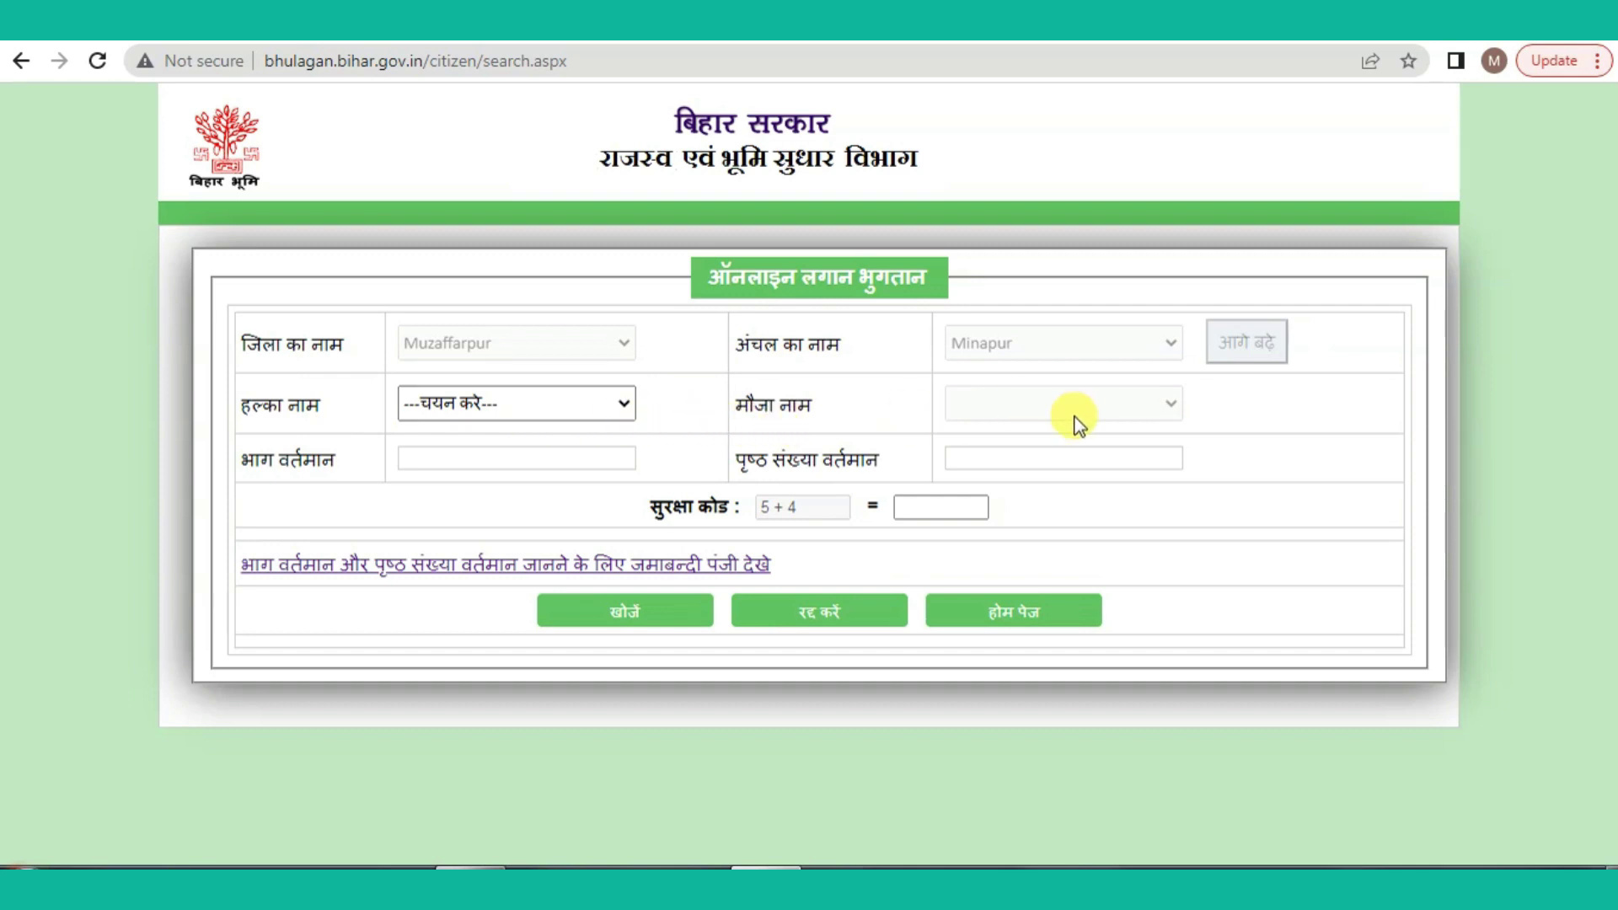
Step: Select माणिकपुर as the halka and बहवल बाज़ार - 504 as the mauja in the payment form
click(512, 405)
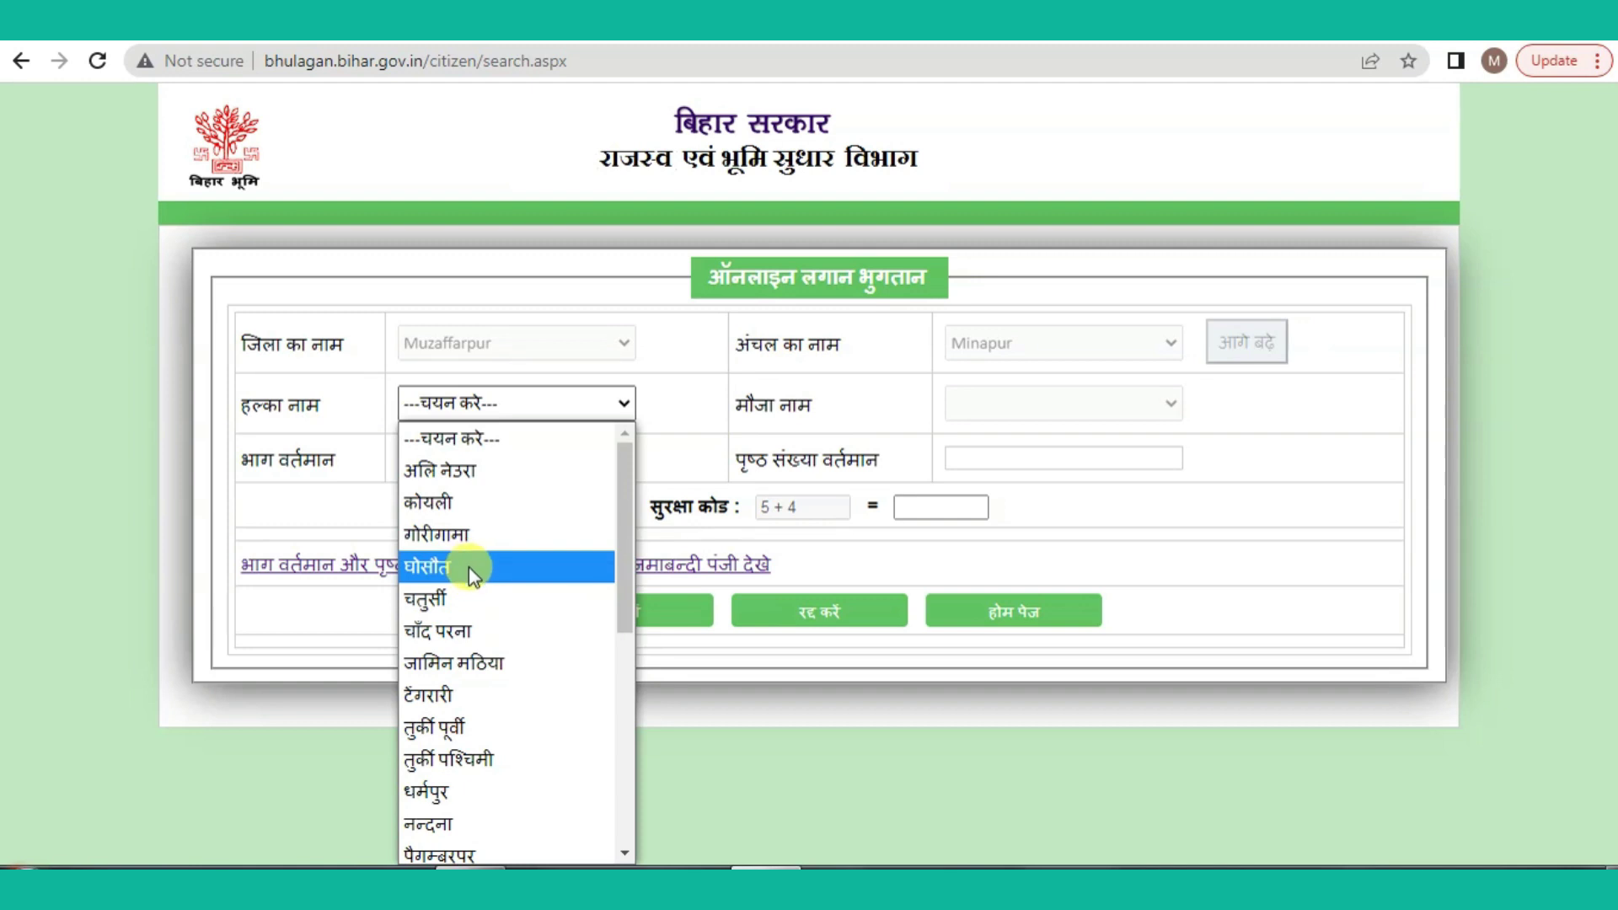
key(Down)
key(Down)
key(Down)
key(Down)
key(Down)
key(Down)
key(Down)
key(Down)
key(Down)
key(Down)
key(Down)
key(Down)
key(Down)
key(Down)
key(Down)
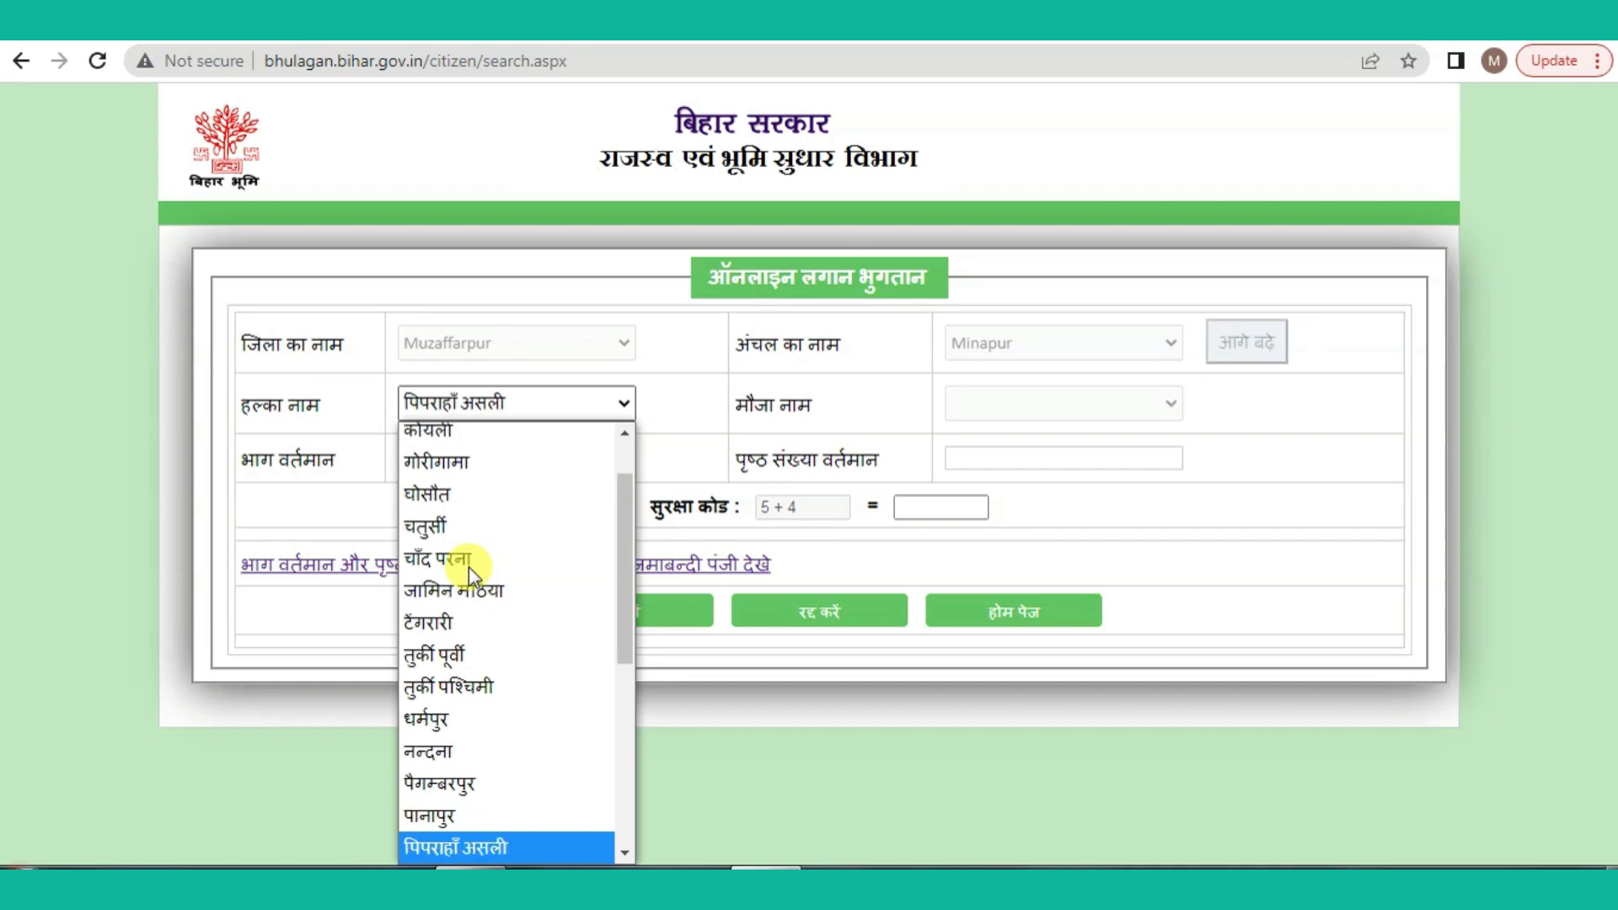
key(Down)
key(Down)
key(Down)
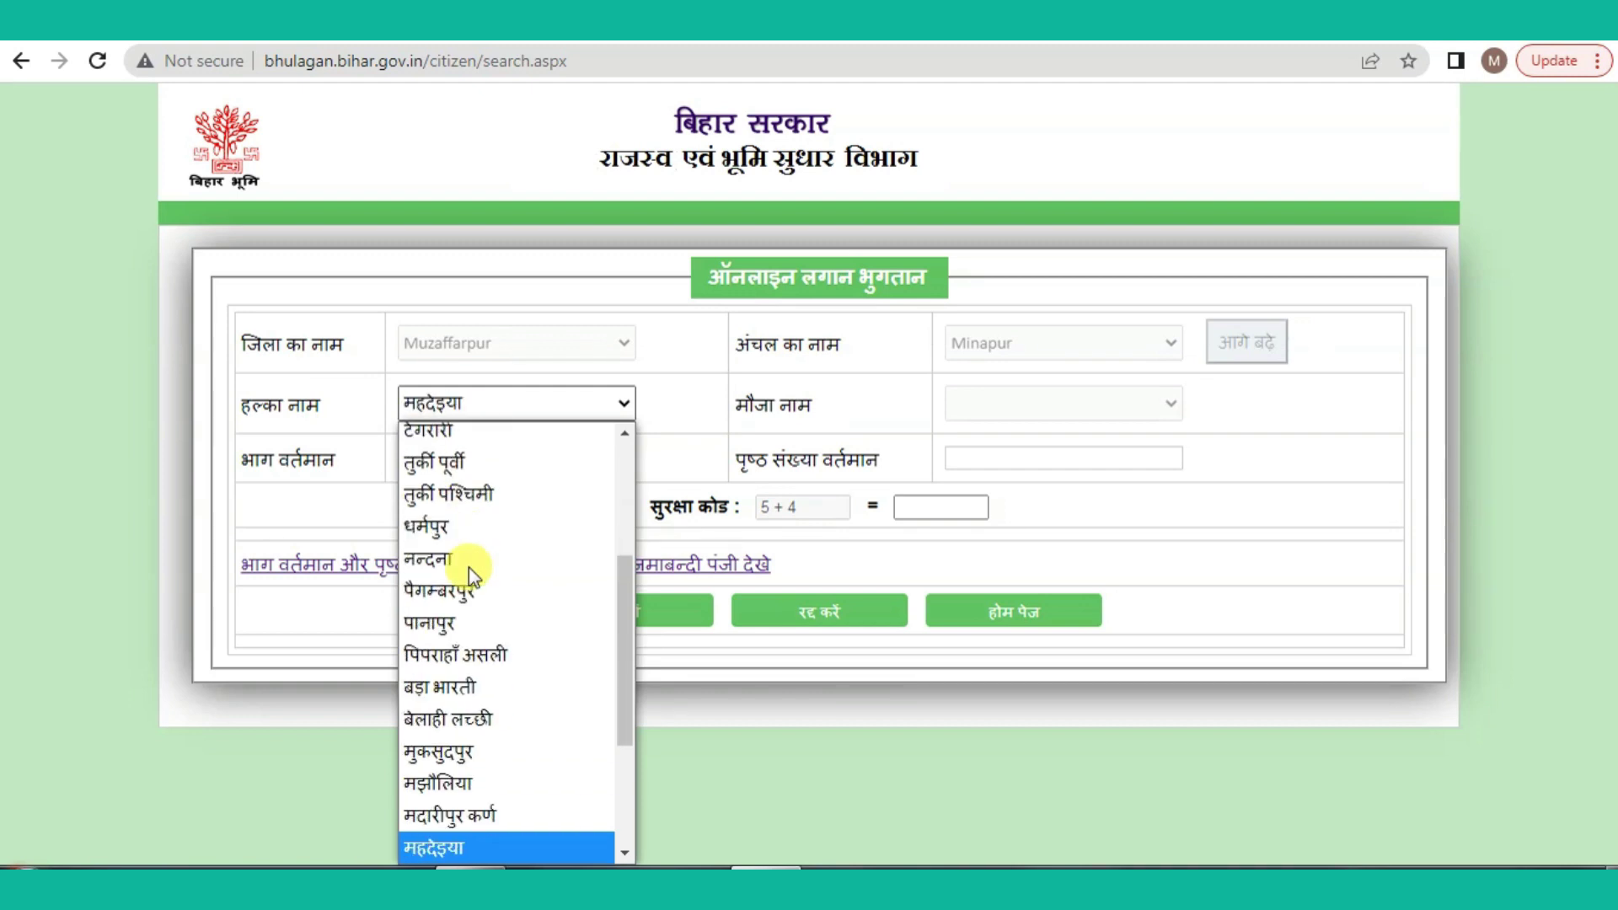
key(Return)
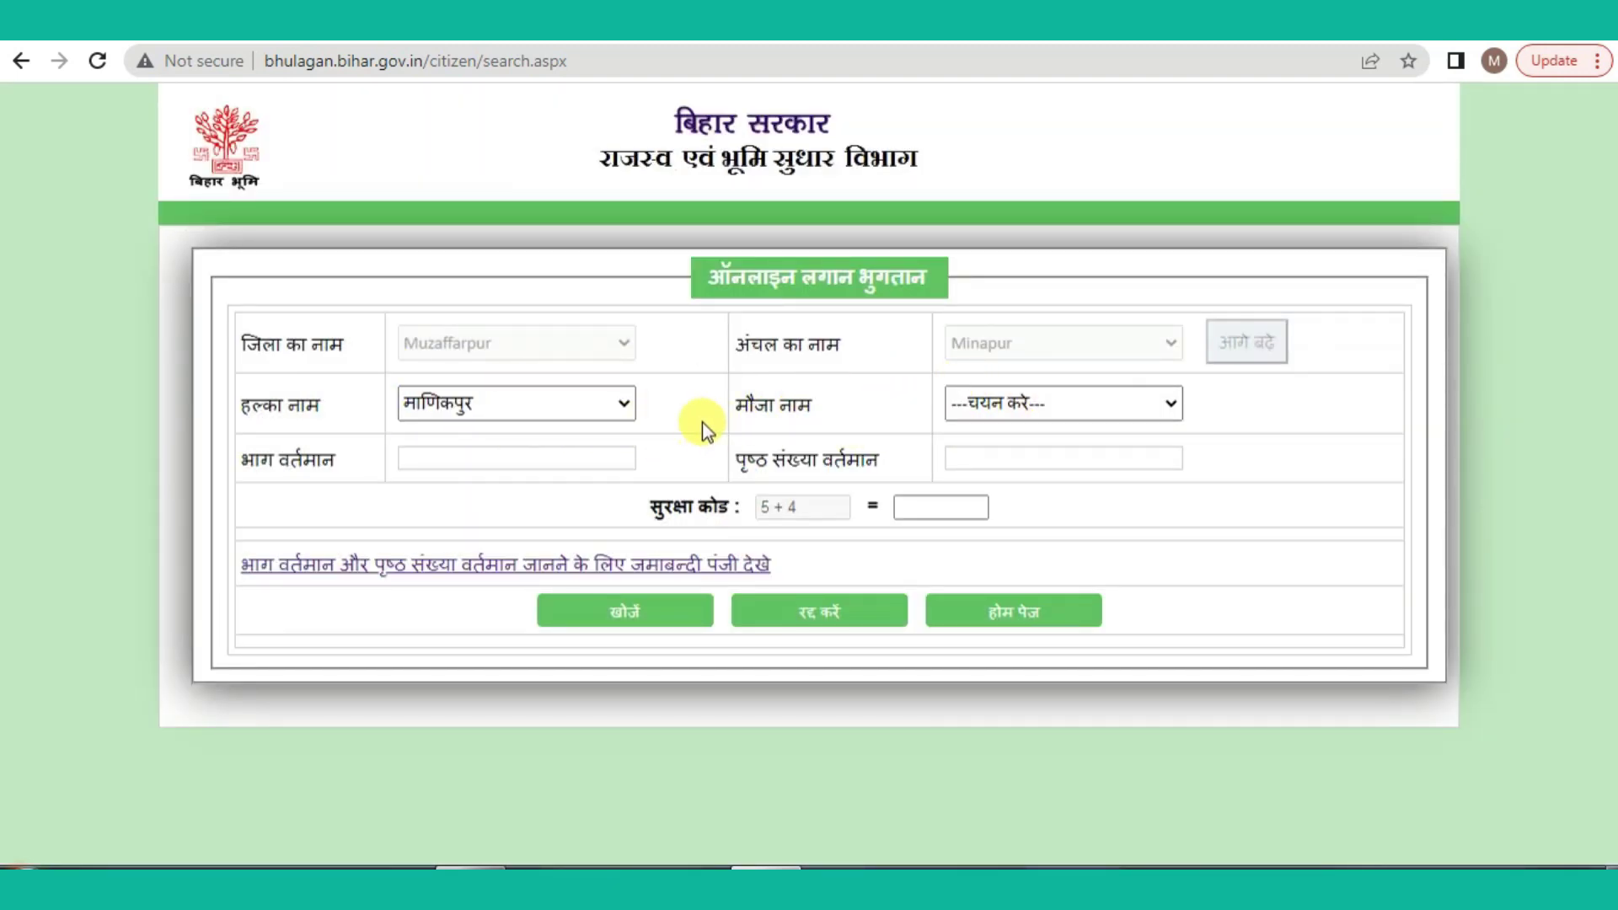
click(1026, 405)
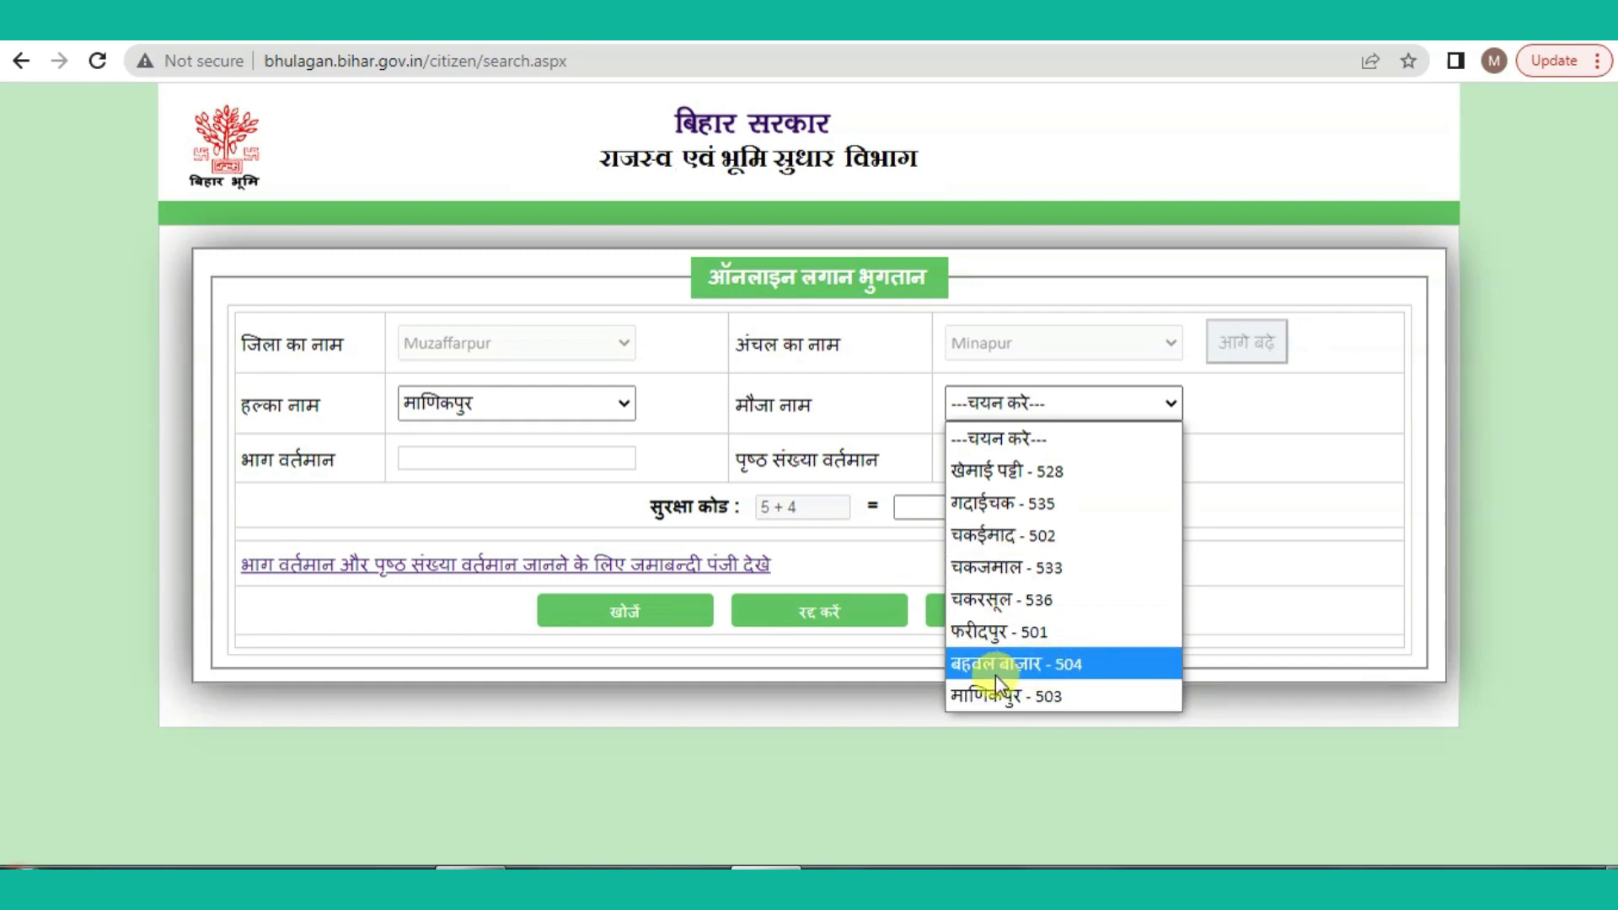
click(1035, 666)
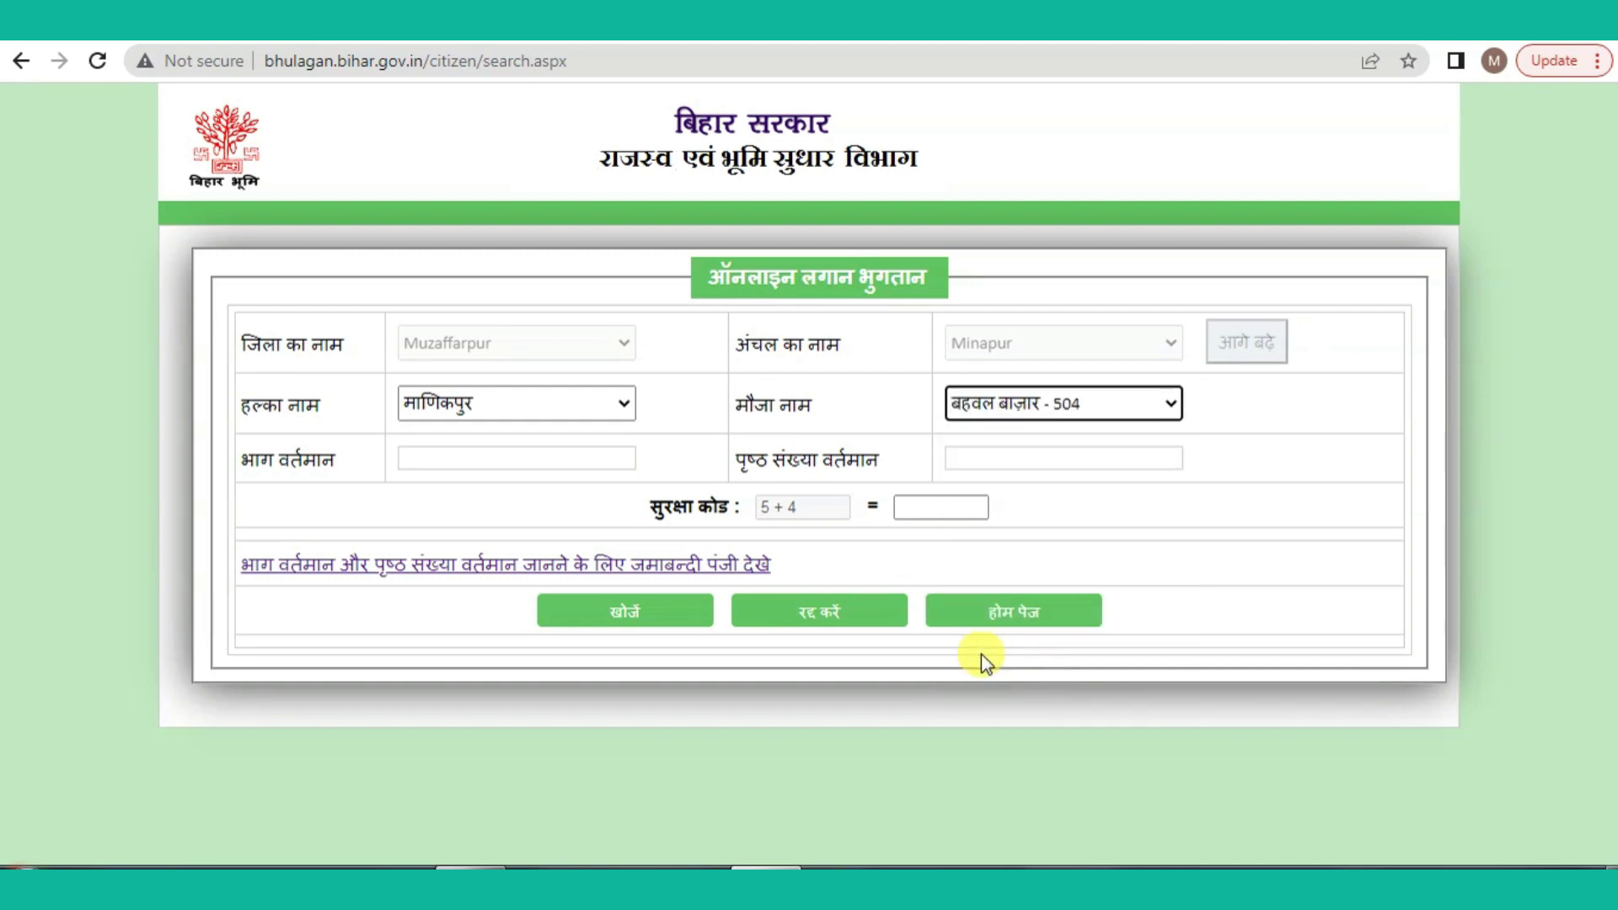
click(596, 456)
click(992, 459)
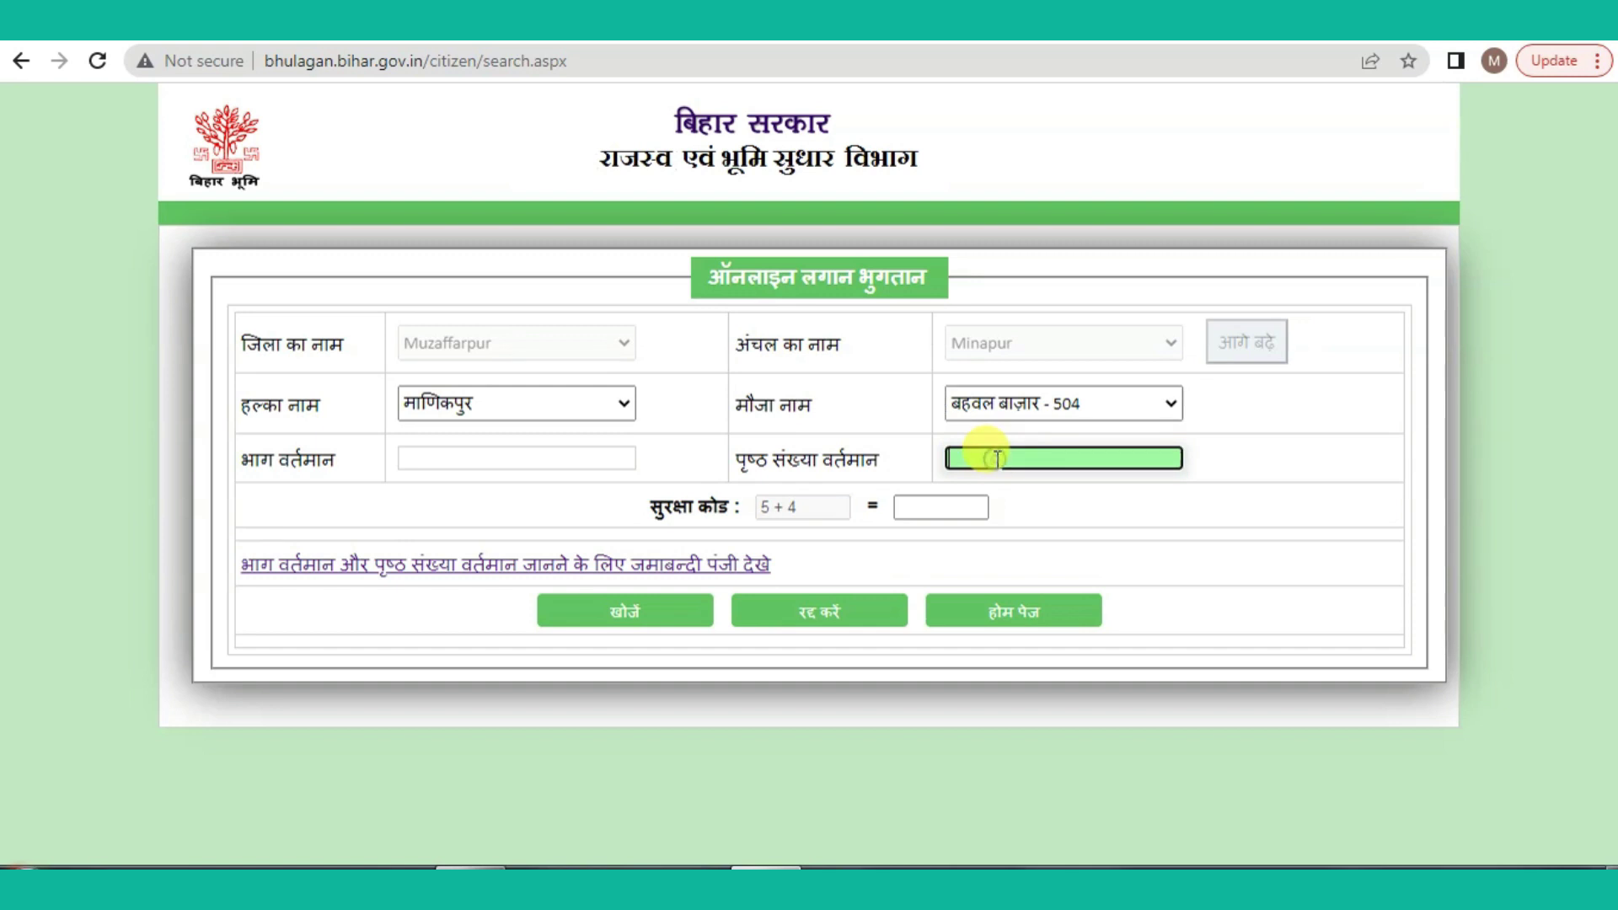
click(453, 465)
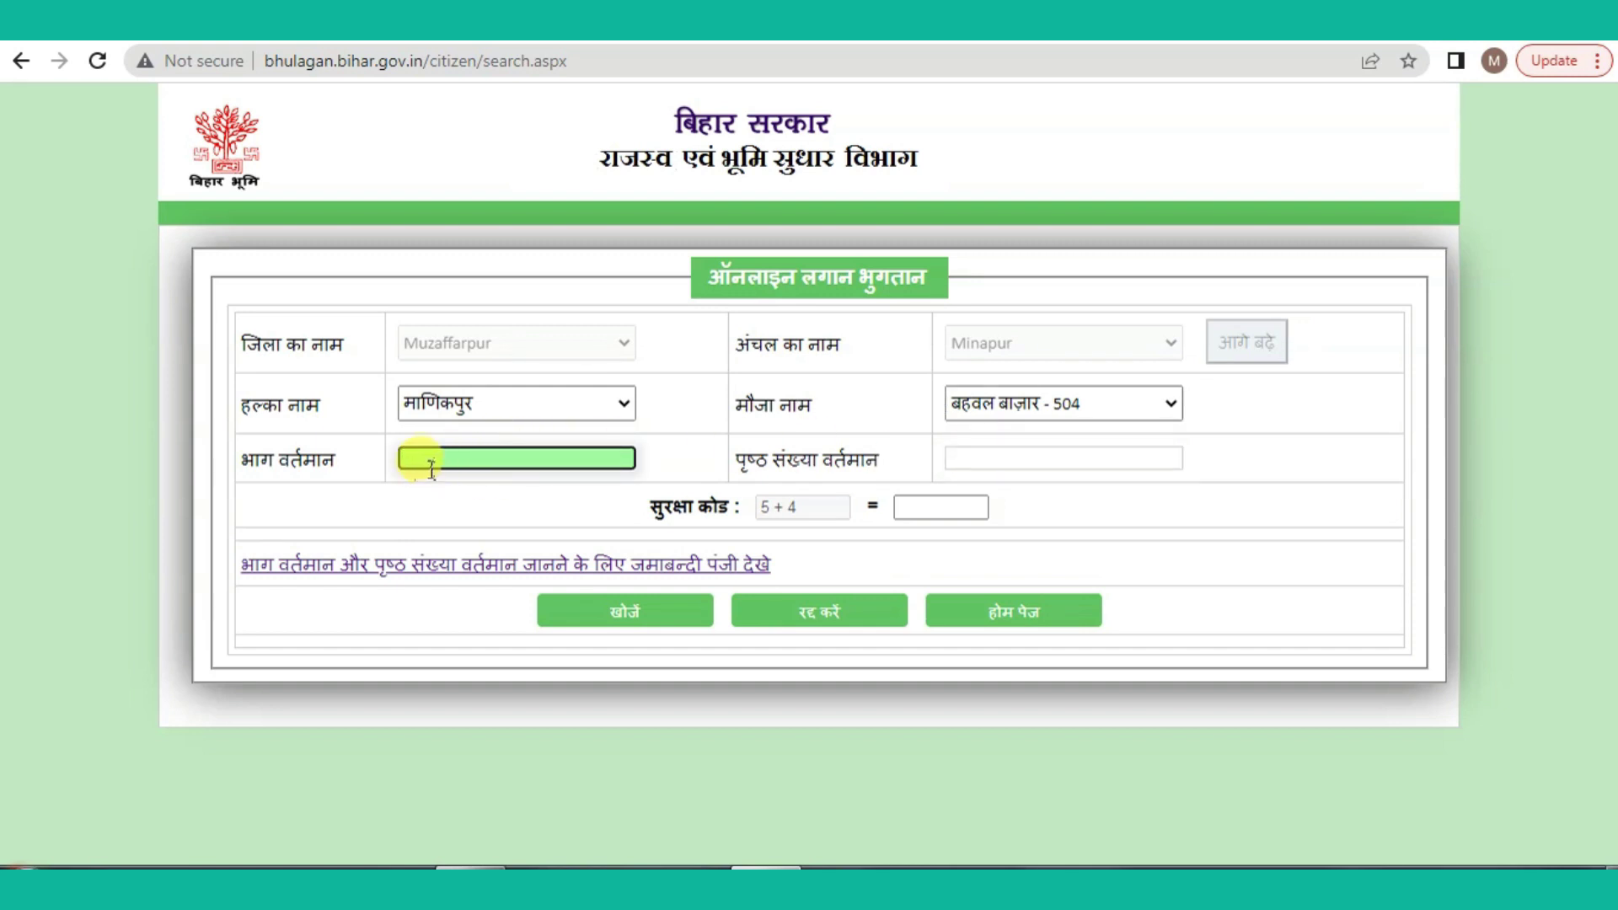
click(980, 457)
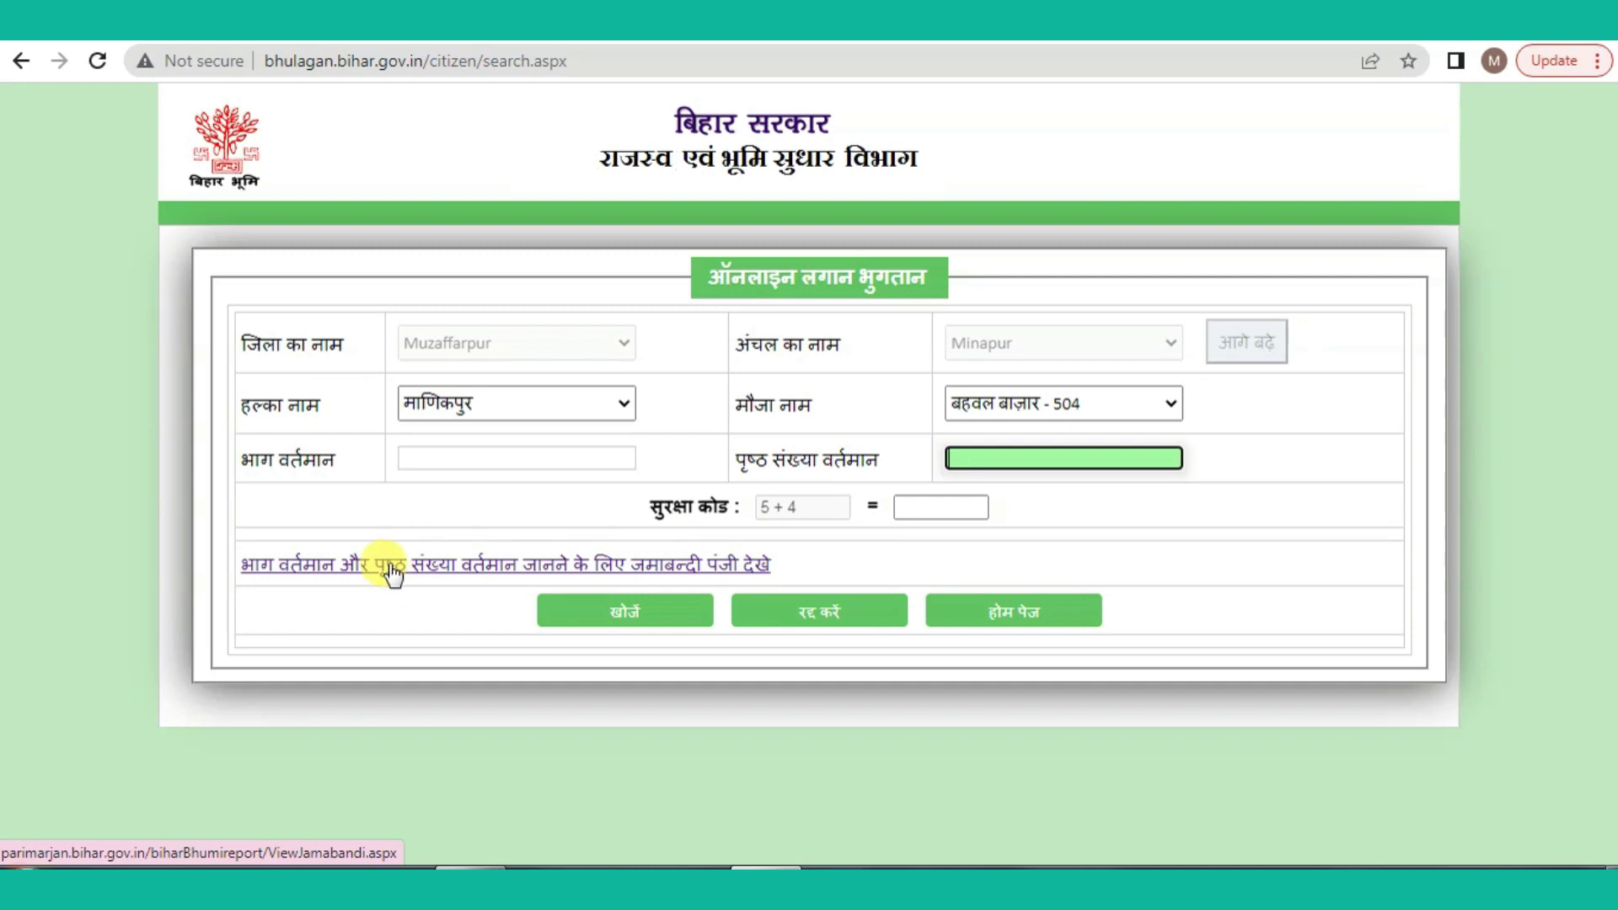
Step: Open the jamabandi register lookup for current part and page numbers and choose Muzaffarpur as its district
click(364, 565)
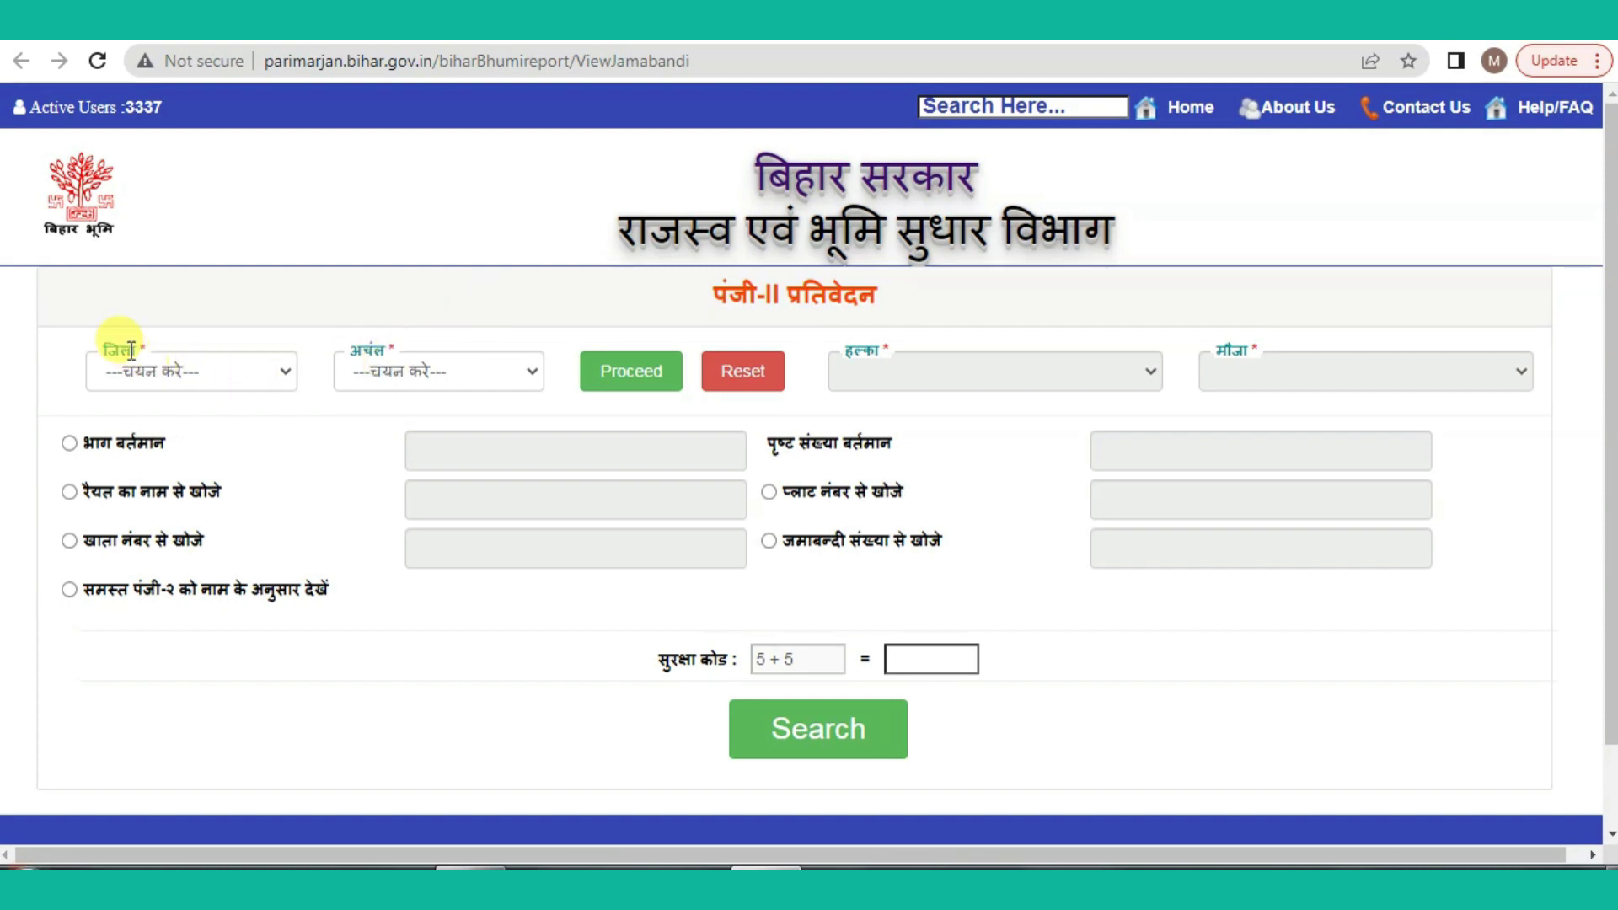
click(176, 373)
text(muz)
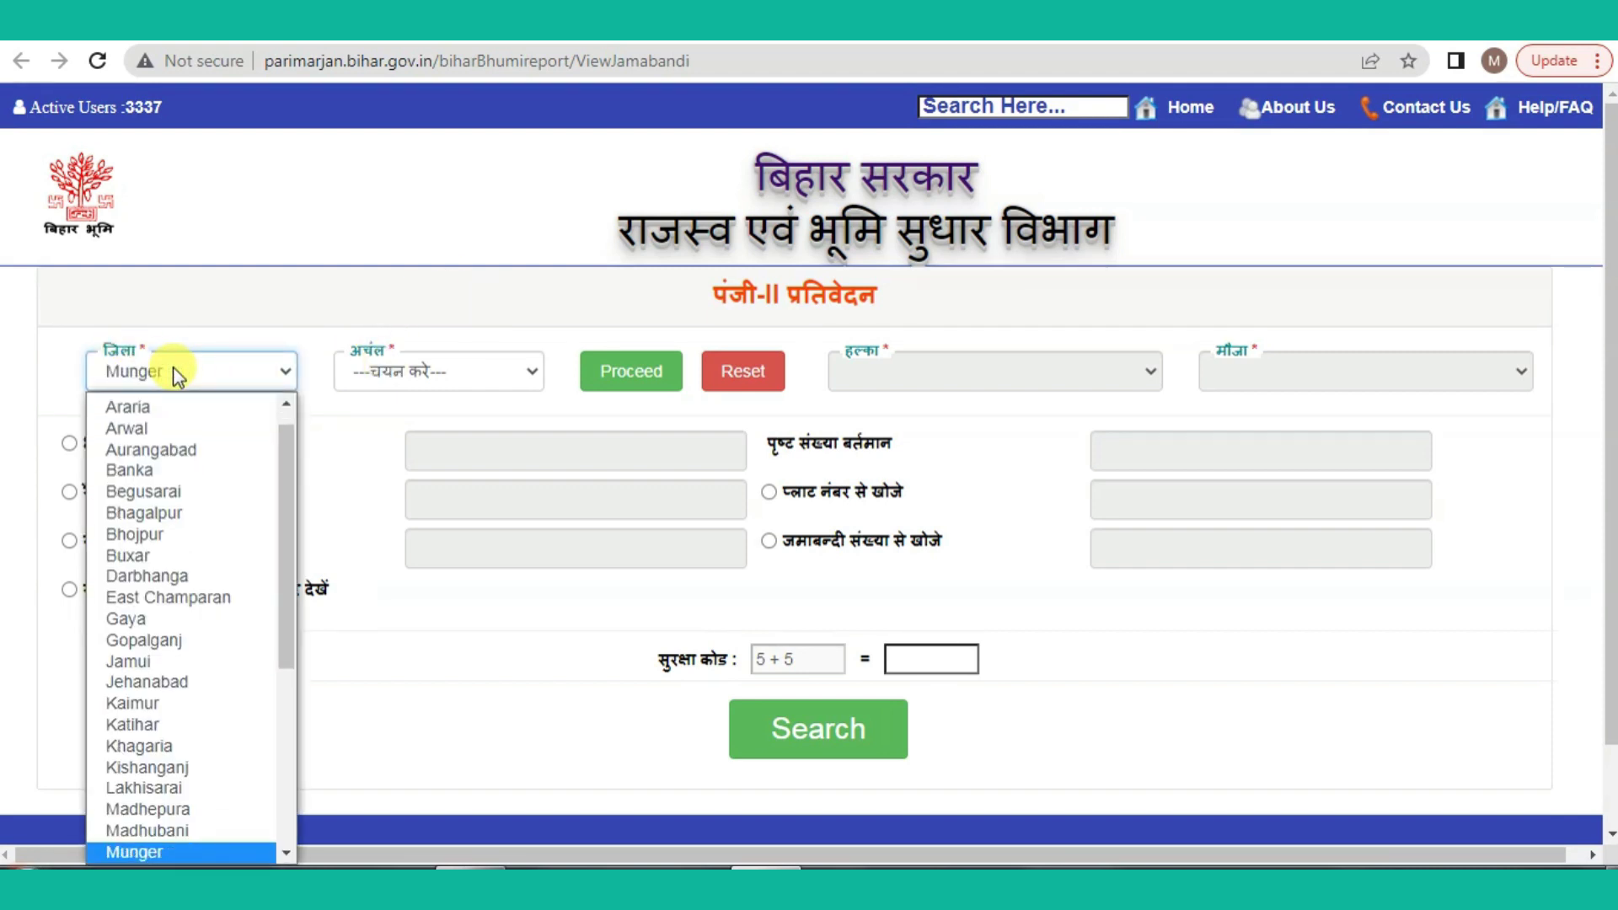
key(Return)
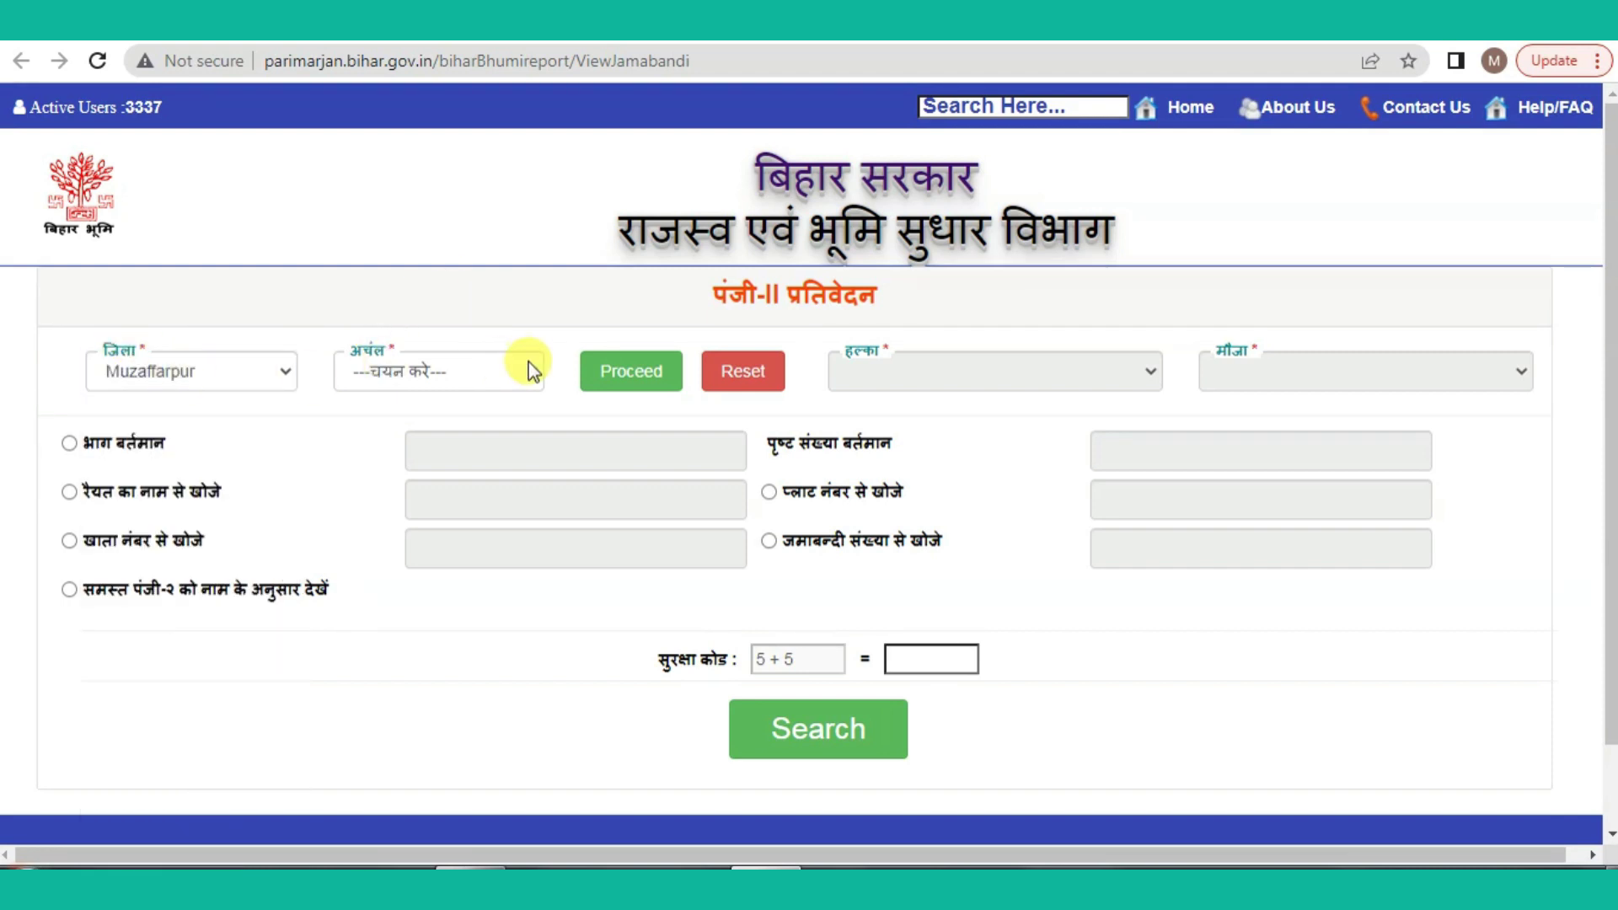
Step: Choose Minapur as the circle in the पंजी-II प्रतिवेदन form and proceed with the selection
click(502, 373)
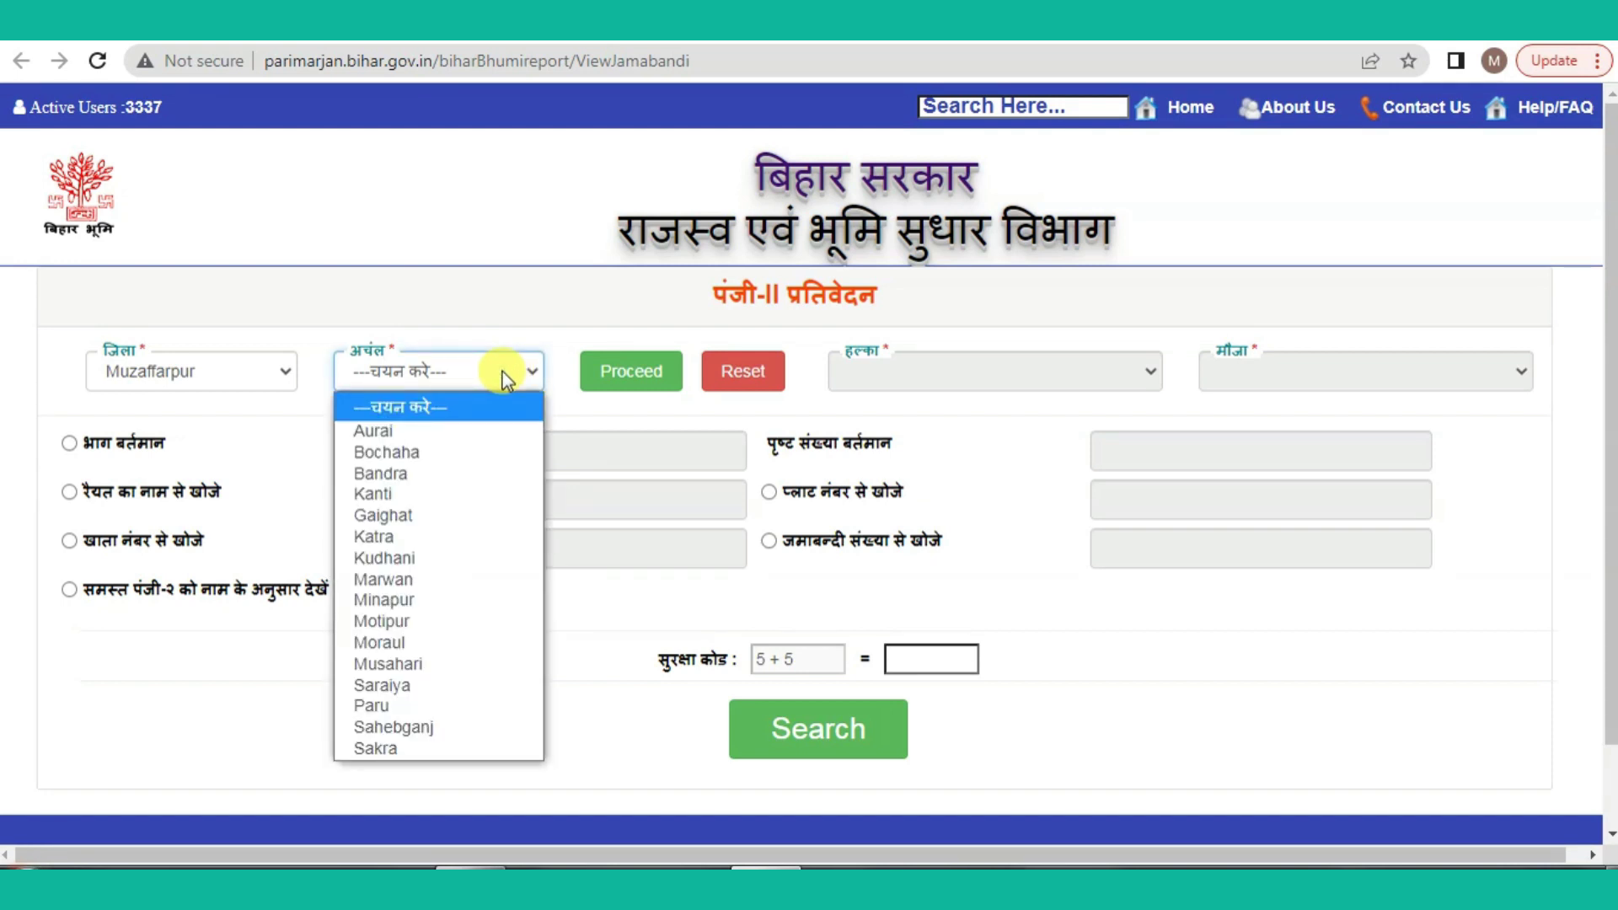
click(394, 599)
click(634, 377)
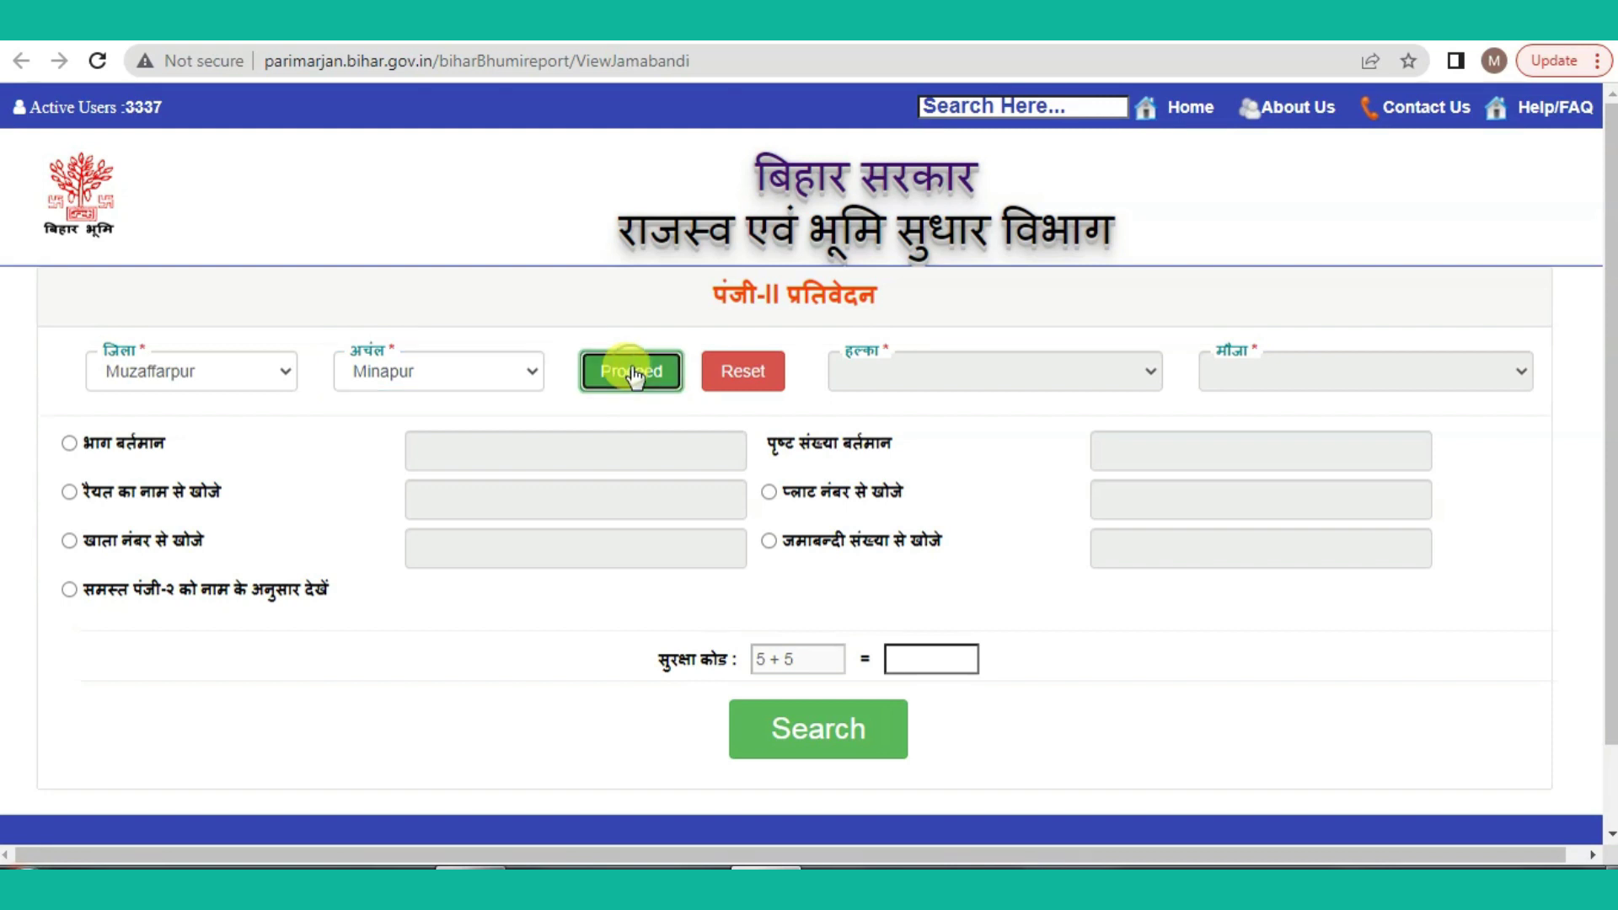
Step: Select माणिकपुर as the halka and बहवल बाज़ार - 504 as the mauja for the jamabandi register search
click(923, 376)
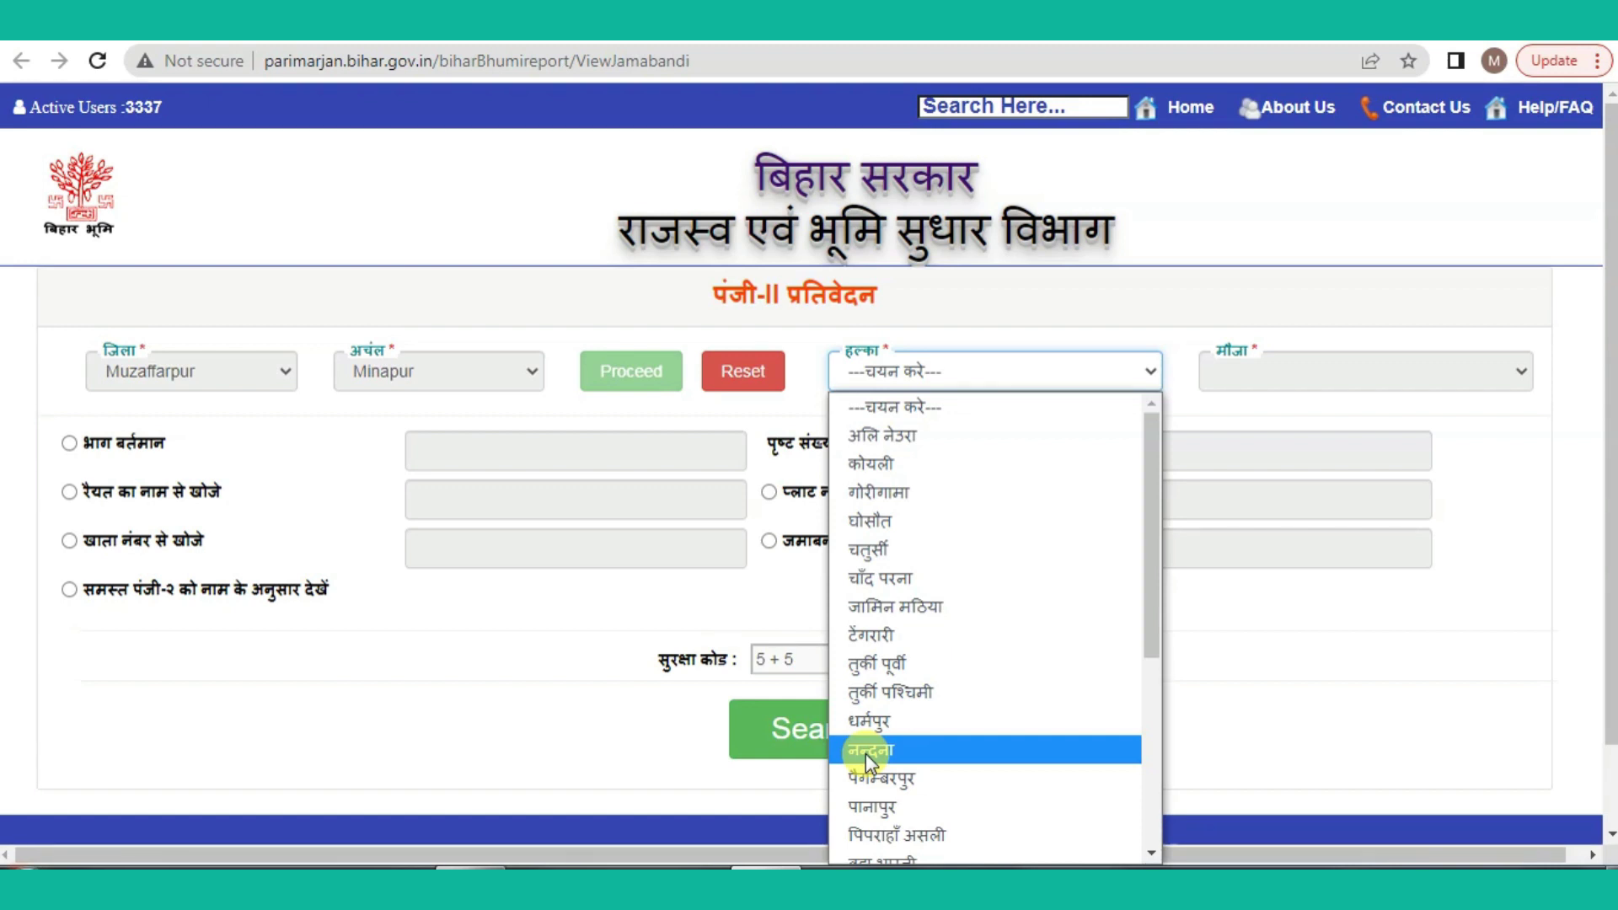
key(Down)
key(Down)
key(Down)
key(Down)
key(Down)
key(Down)
key(Down)
key(Down)
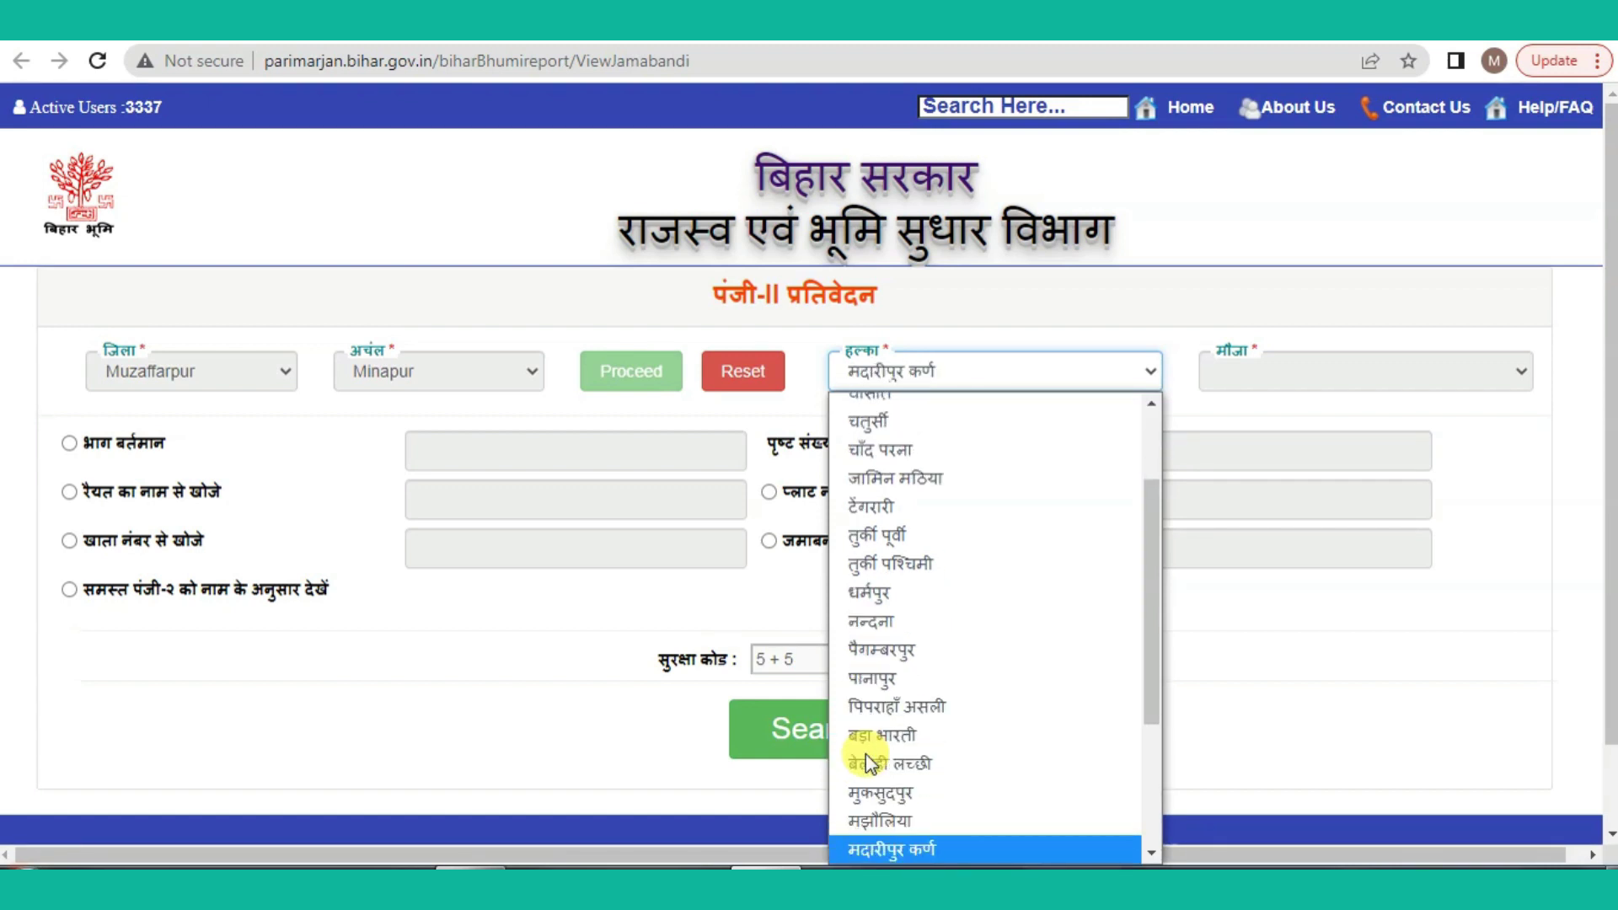
key(Down)
key(Down)
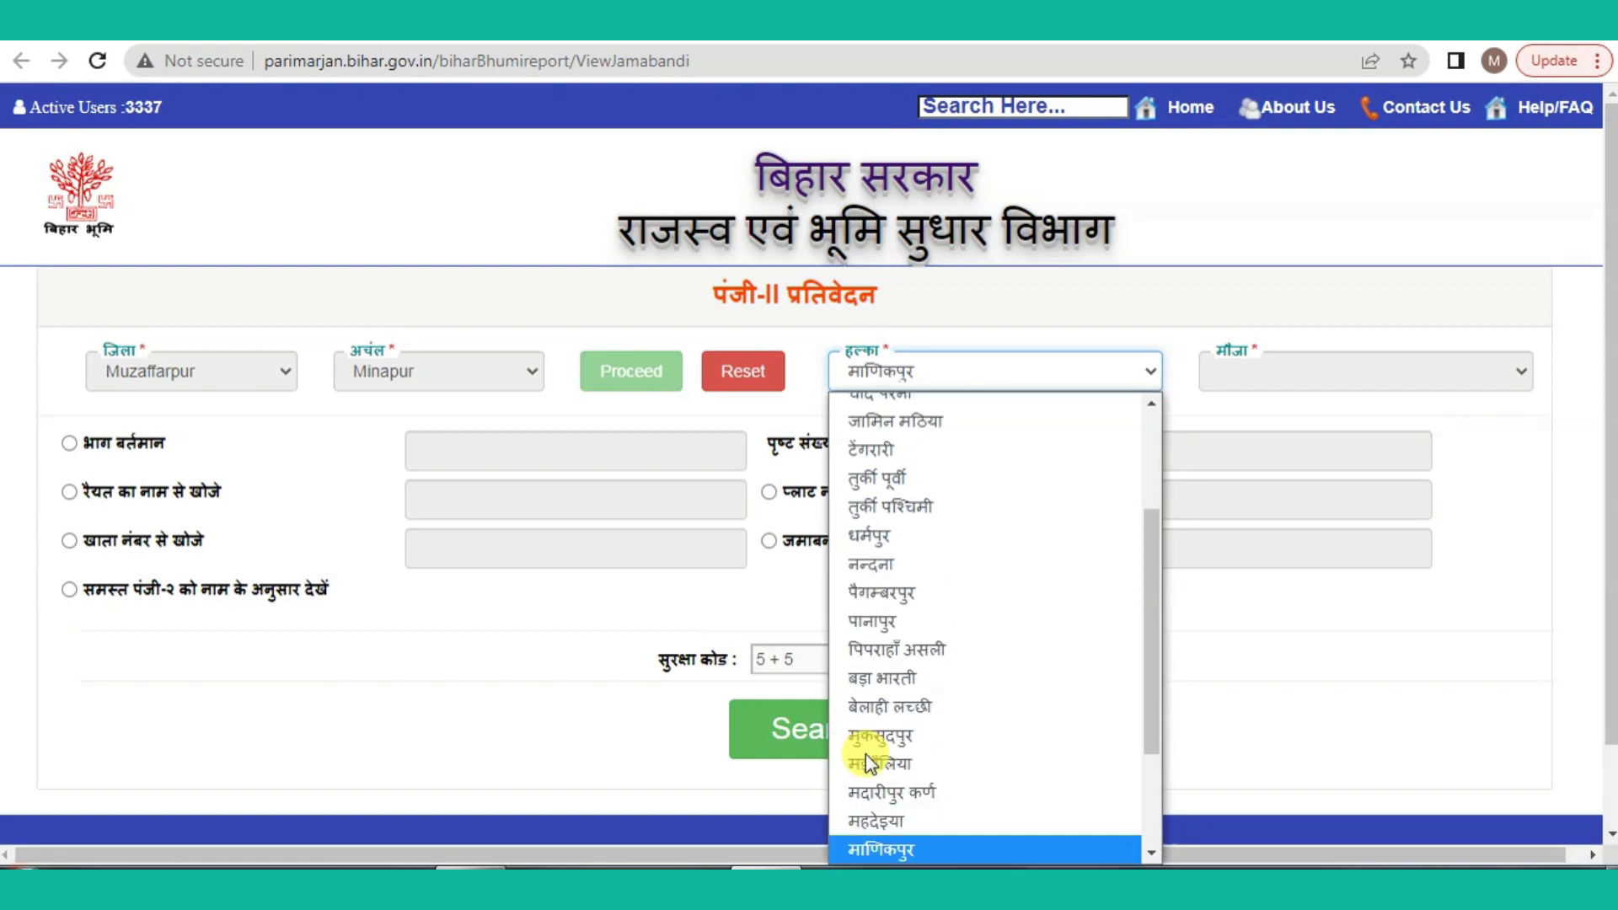
key(Return)
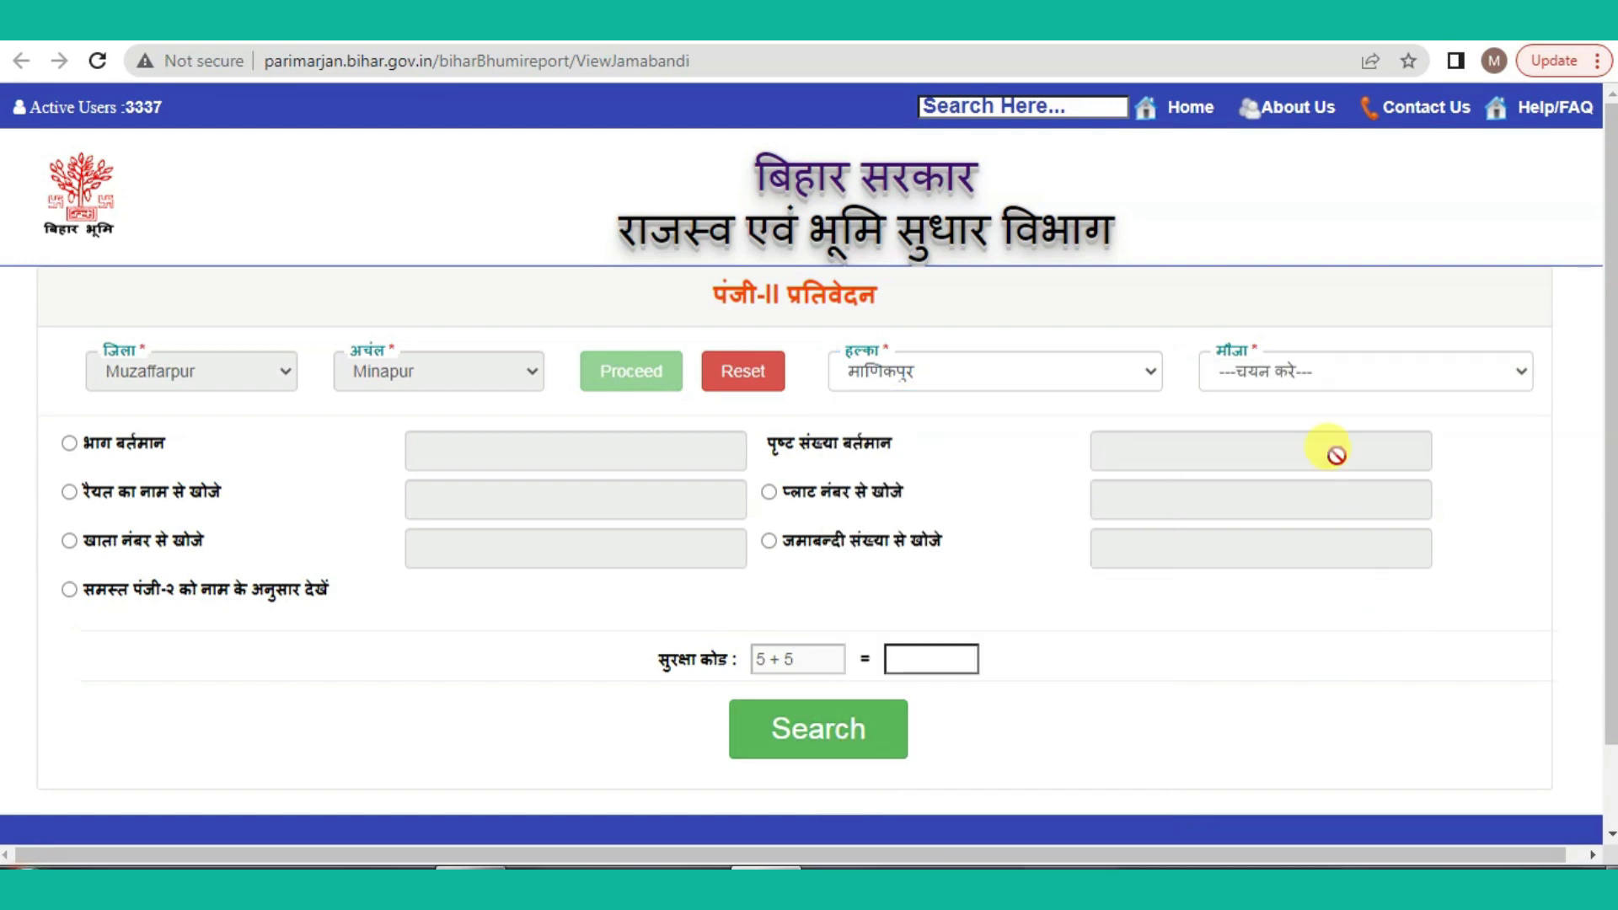
click(1329, 372)
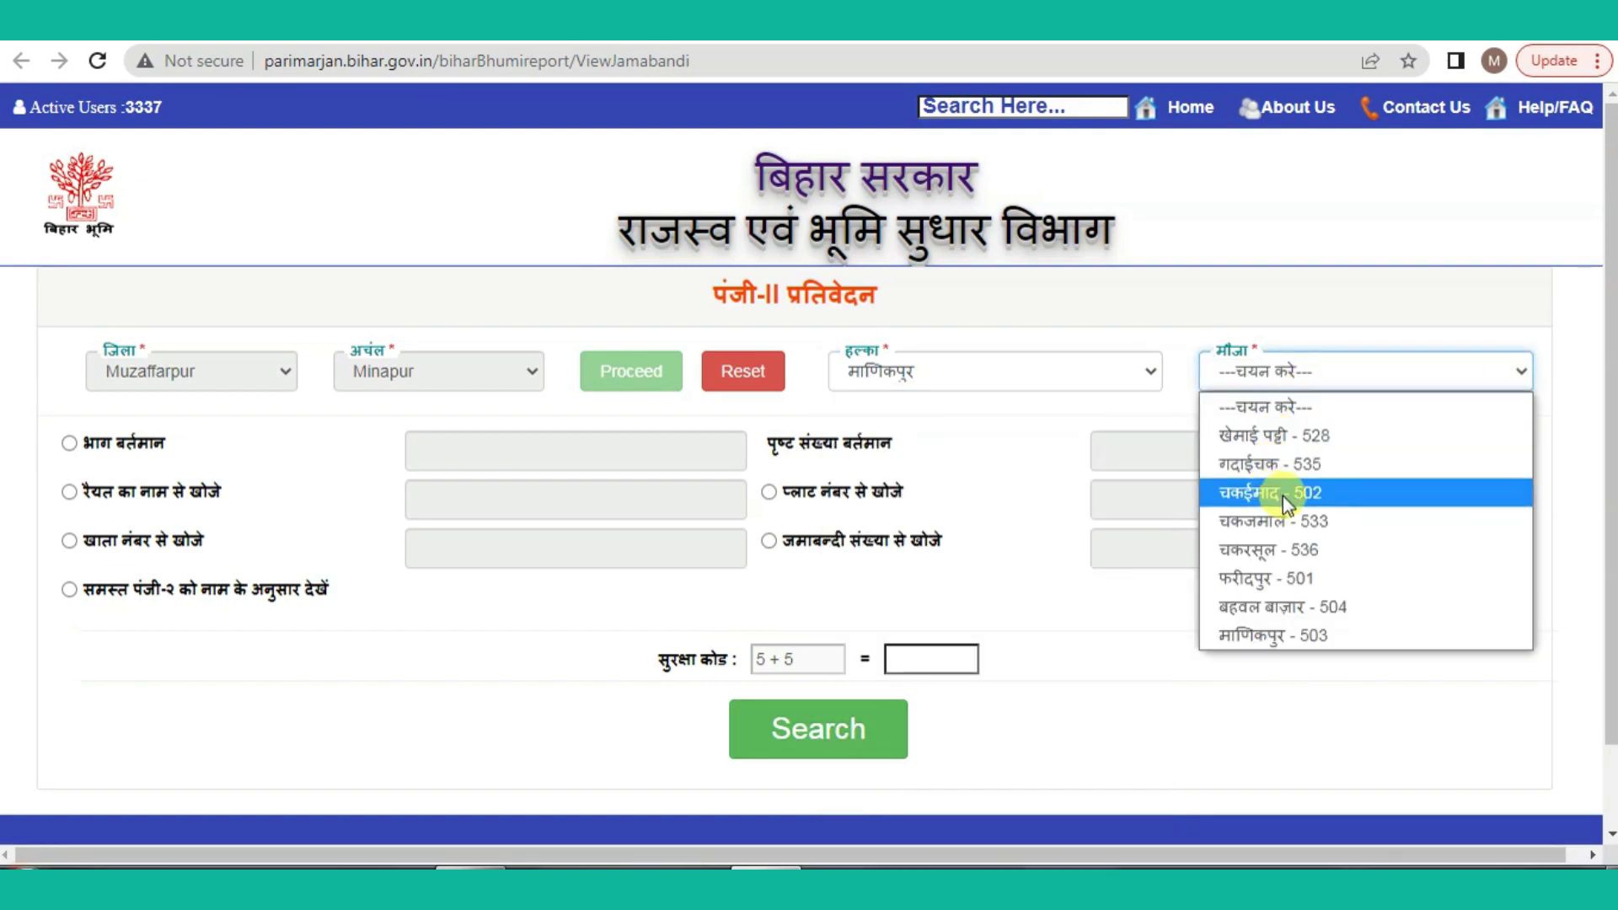
click(1262, 600)
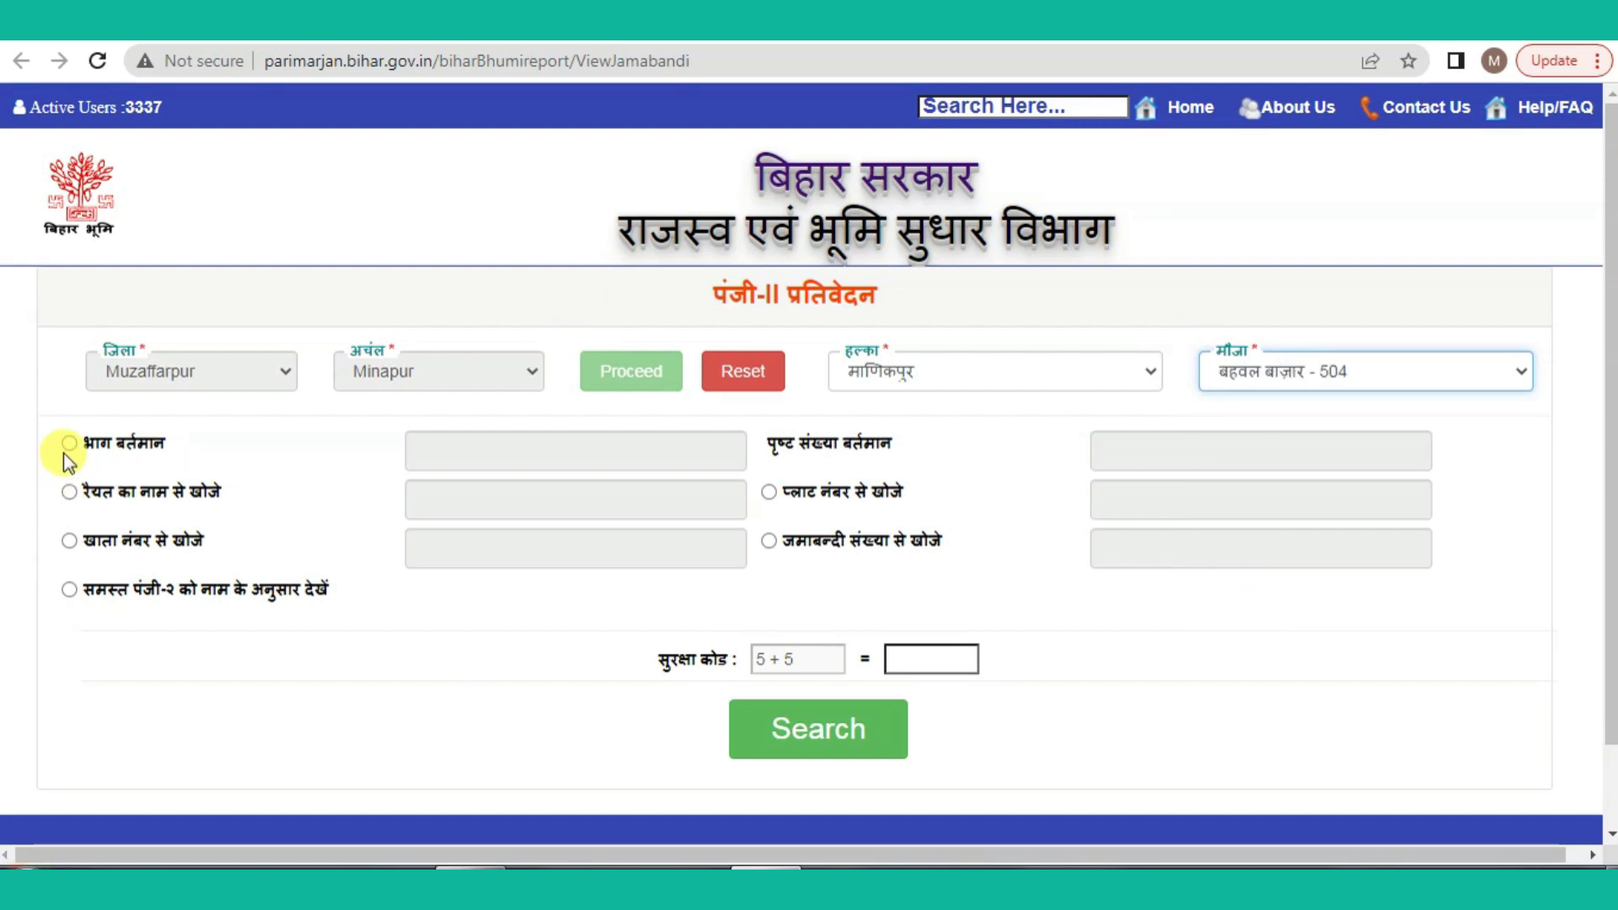
Step: Search the पंजी-II प्रतिवेदन register by खाता नंबर 169, solving the arithmetic security code
click(333, 459)
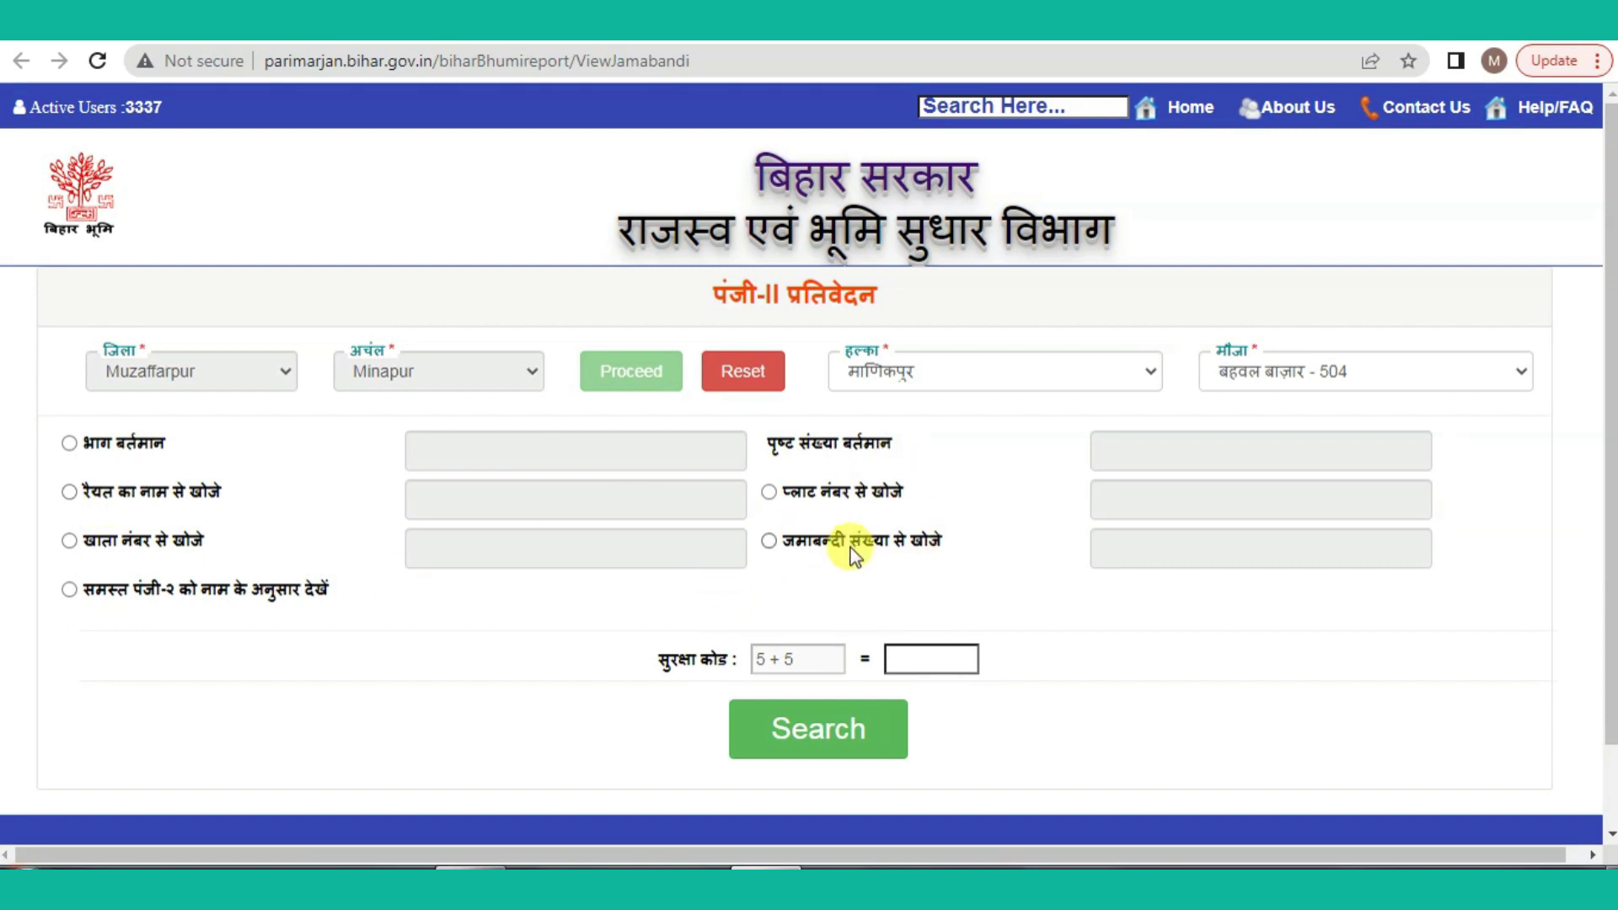
click(69, 542)
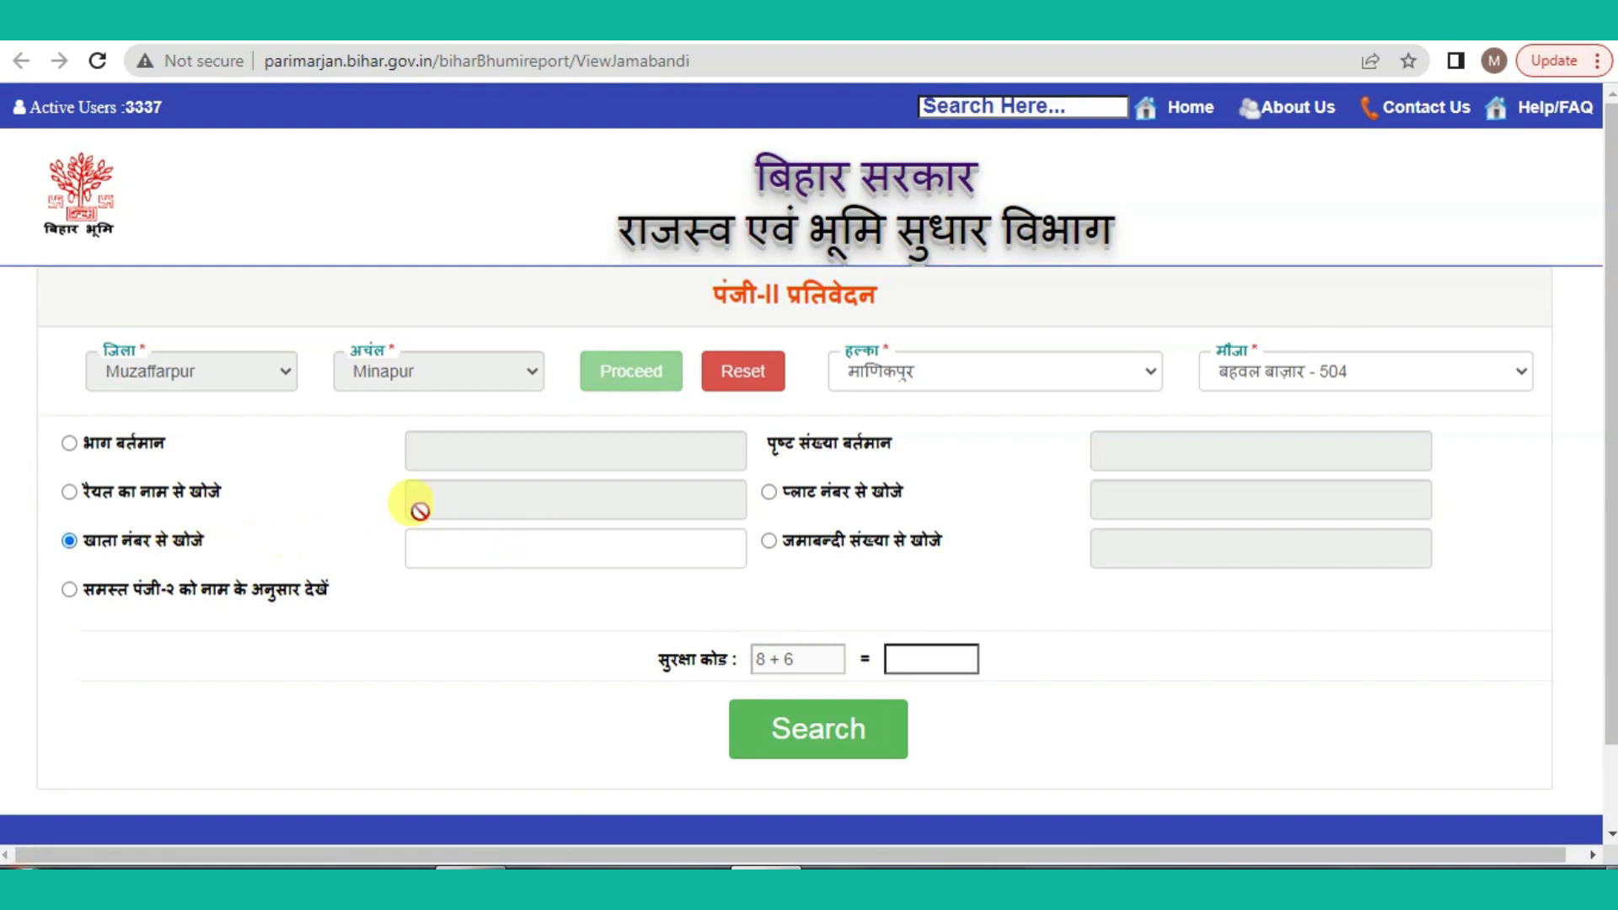
click(442, 554)
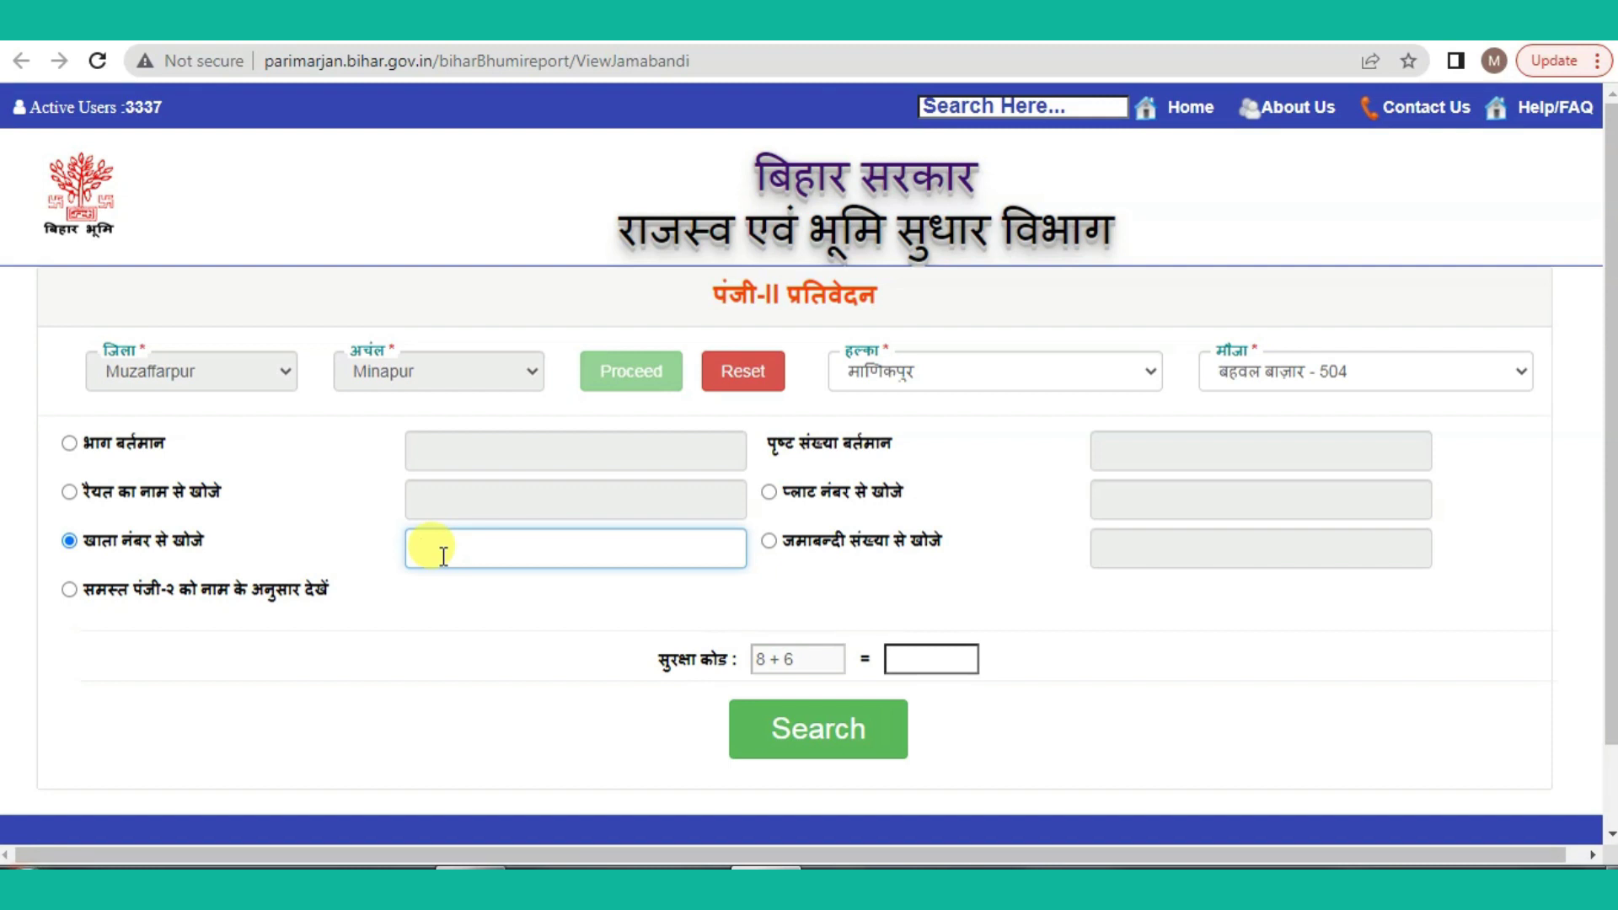
text(169)
click(923, 658)
click(921, 656)
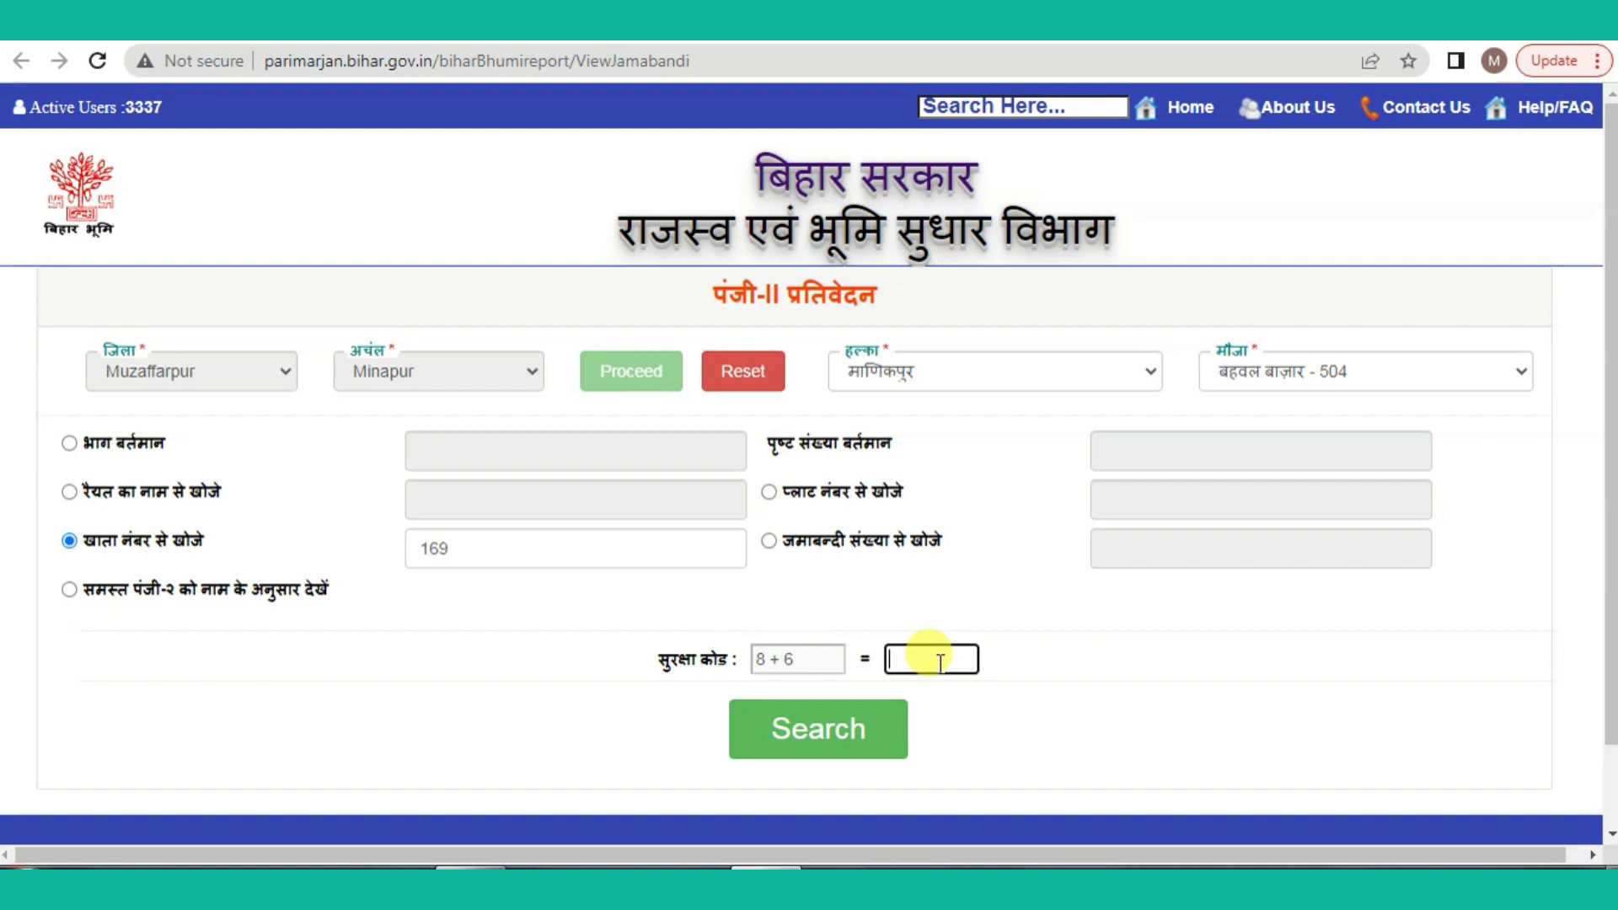
text(14)
click(826, 731)
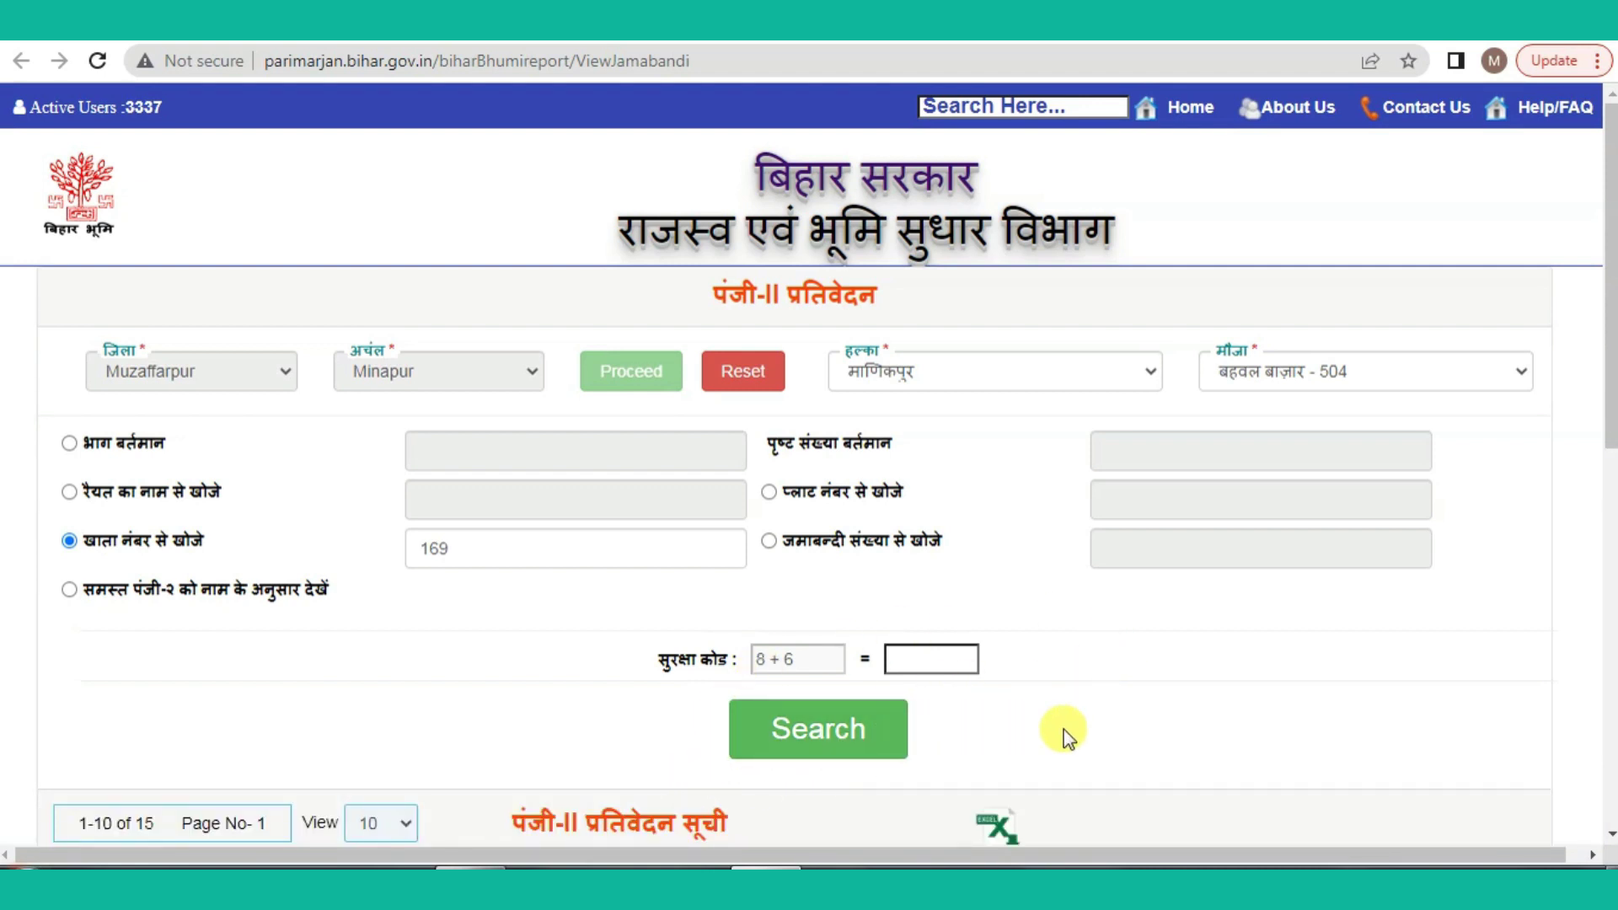
Step: Look through the register results and open the details of entry 13 on the second results page
scroll(514, 679, down, 2)
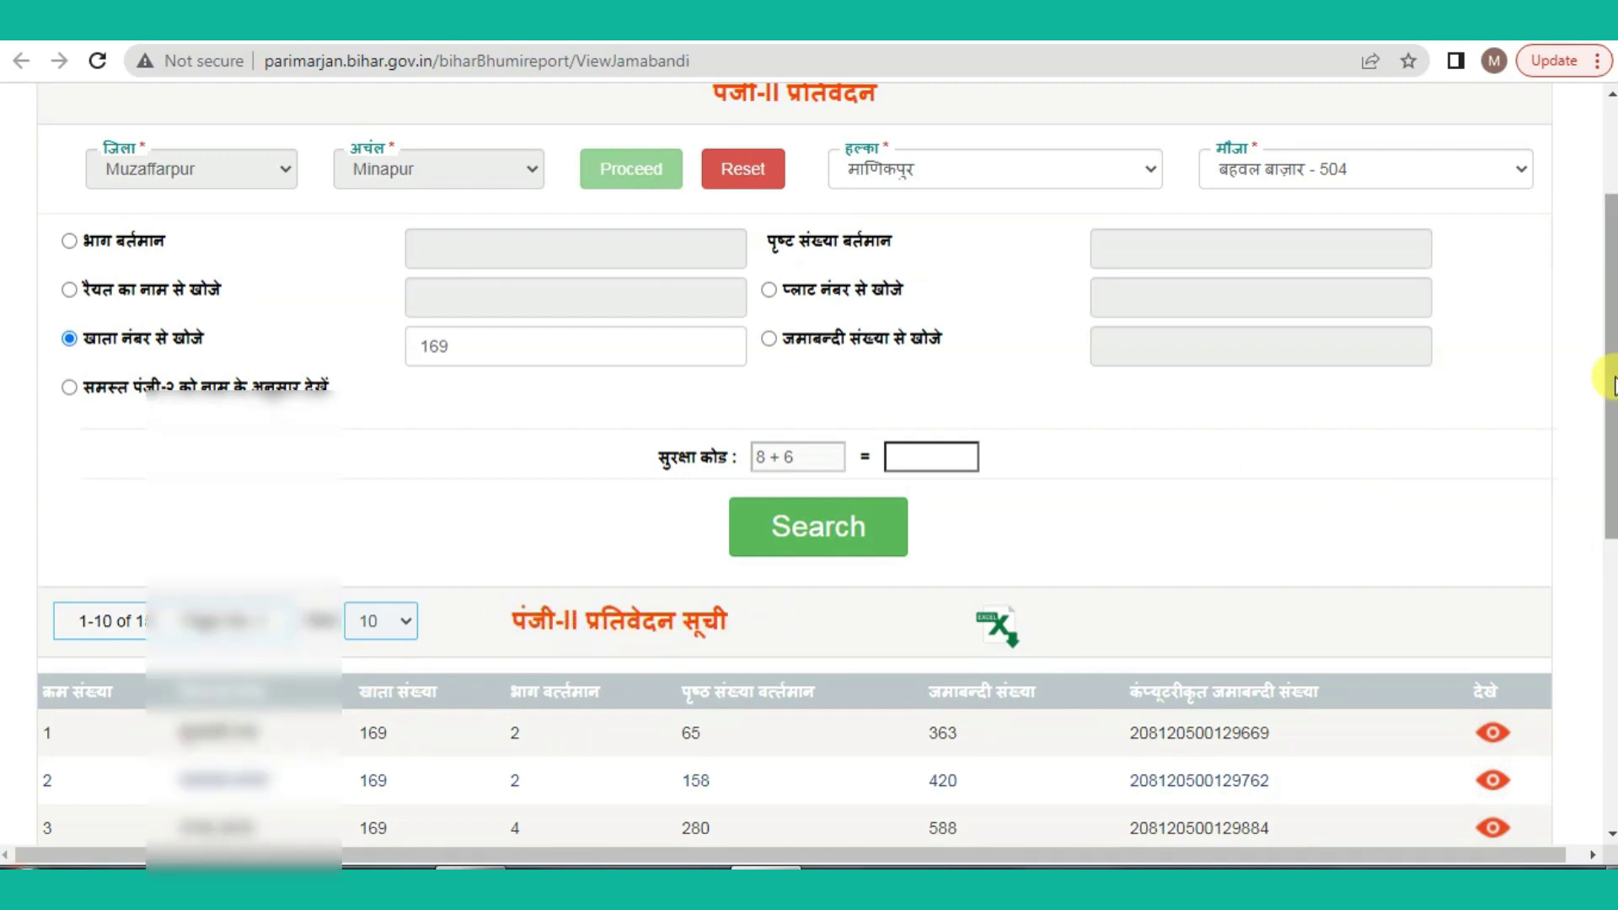
drag(1611, 381, 1612, 699)
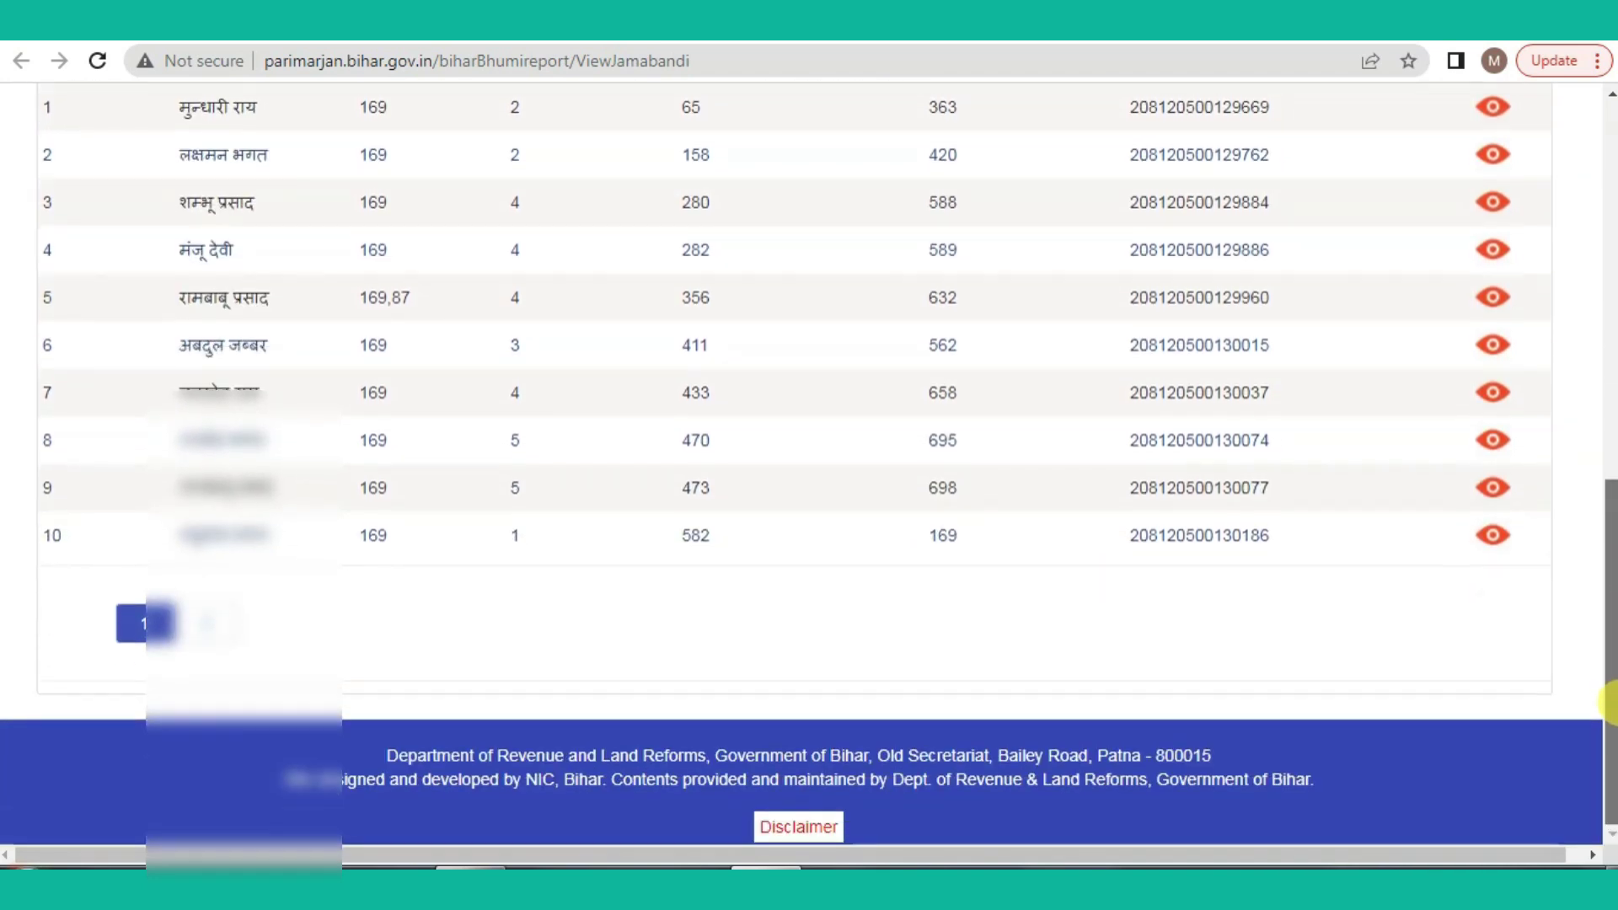
scroll(847, 678, up, 2)
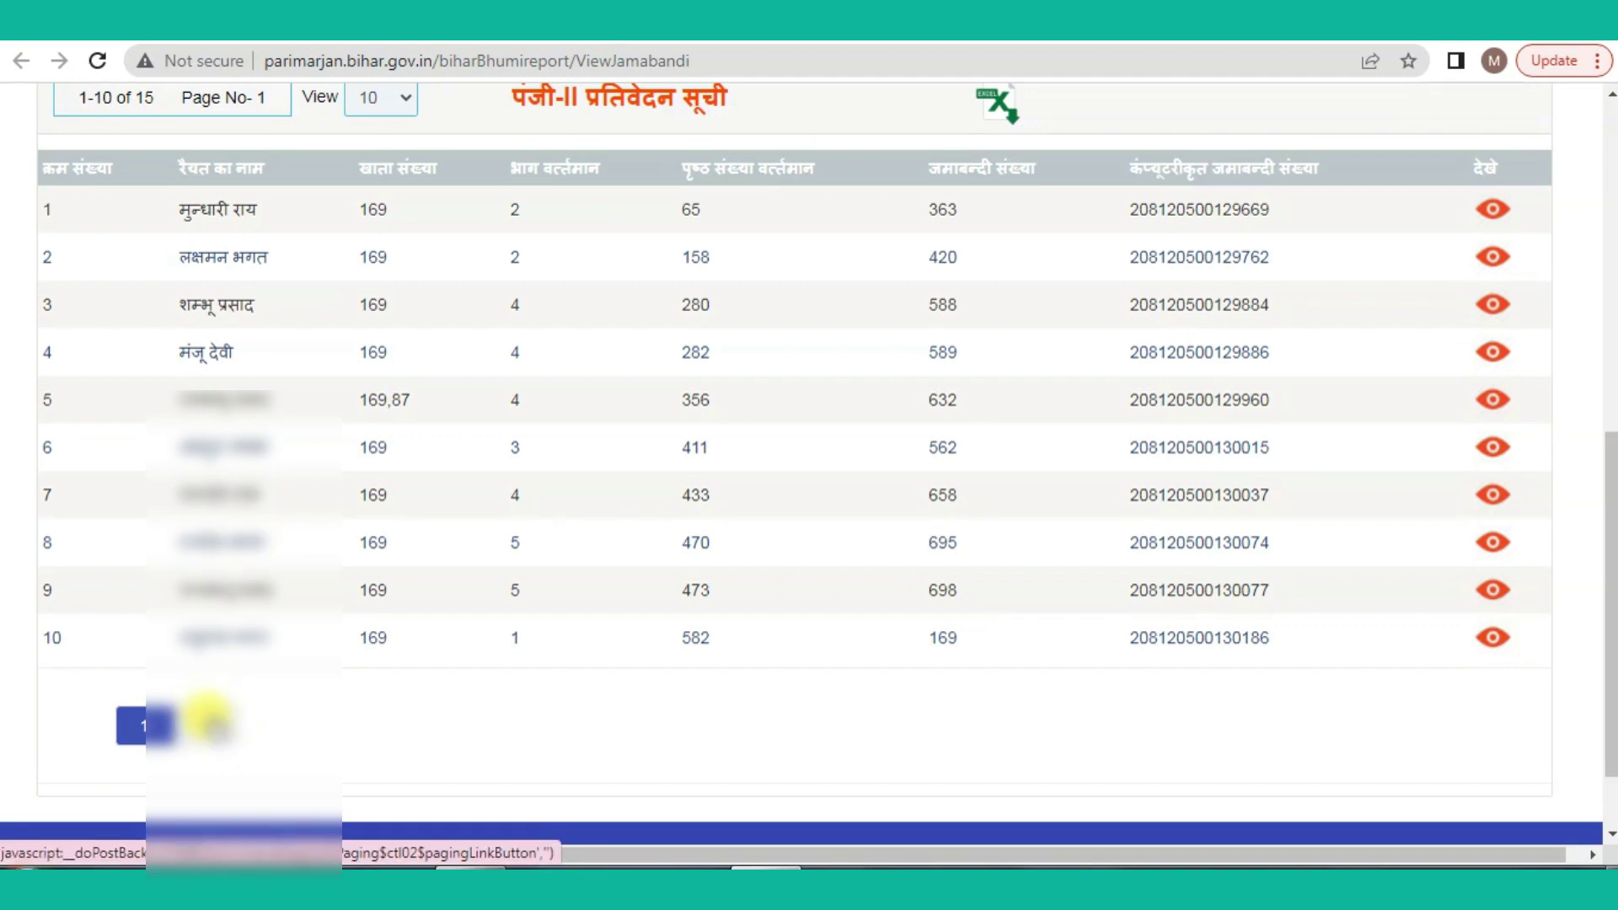
click(198, 722)
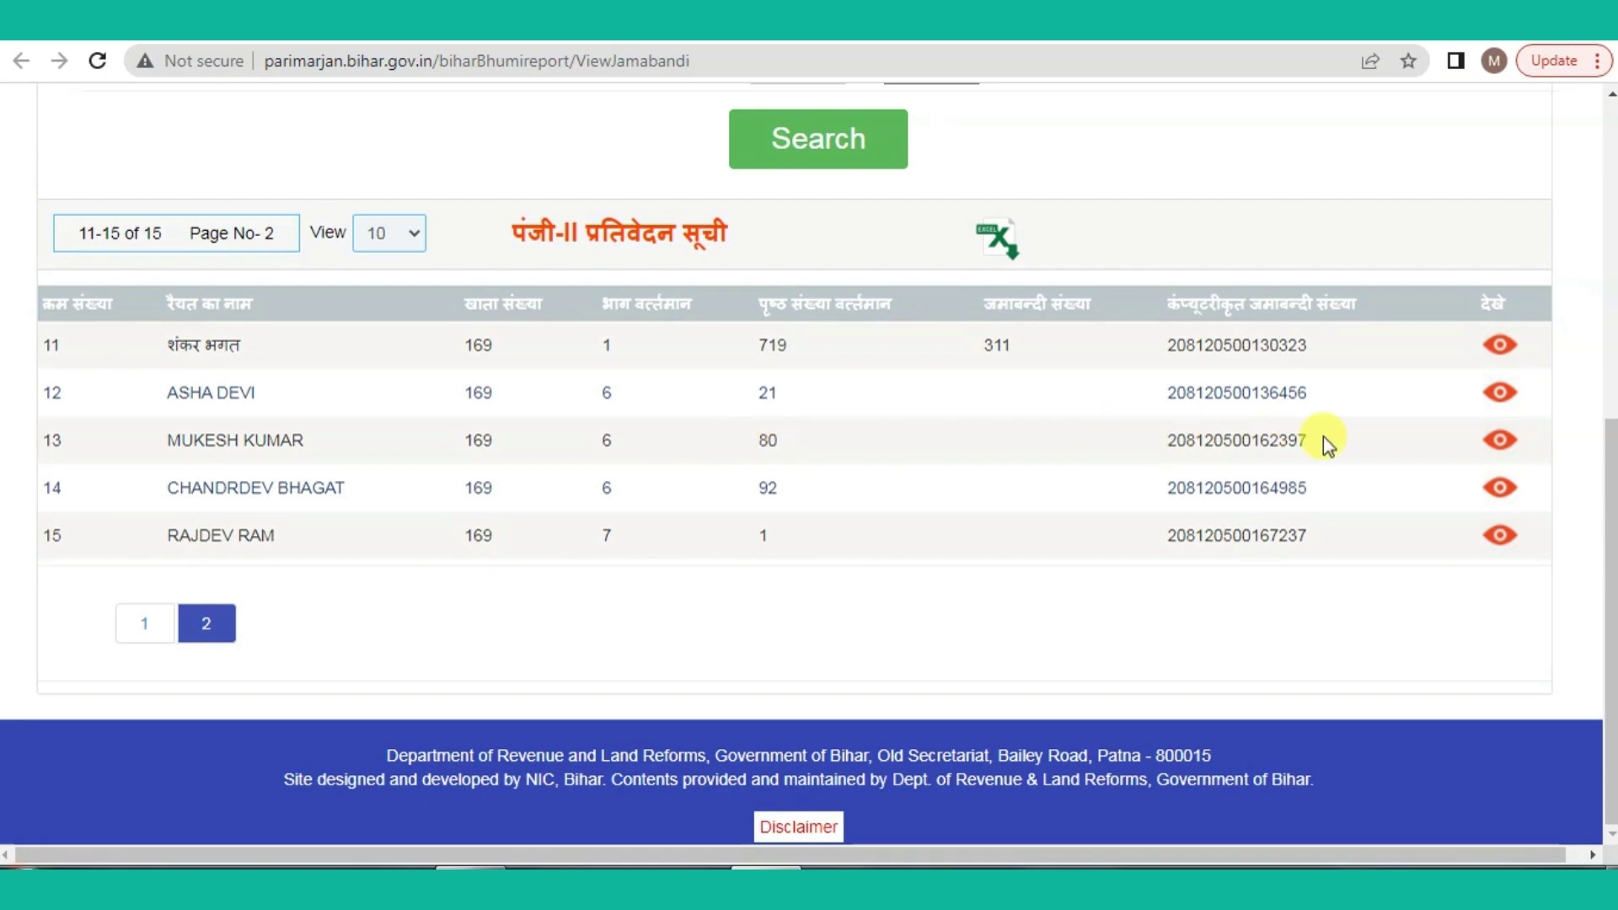
click(1500, 441)
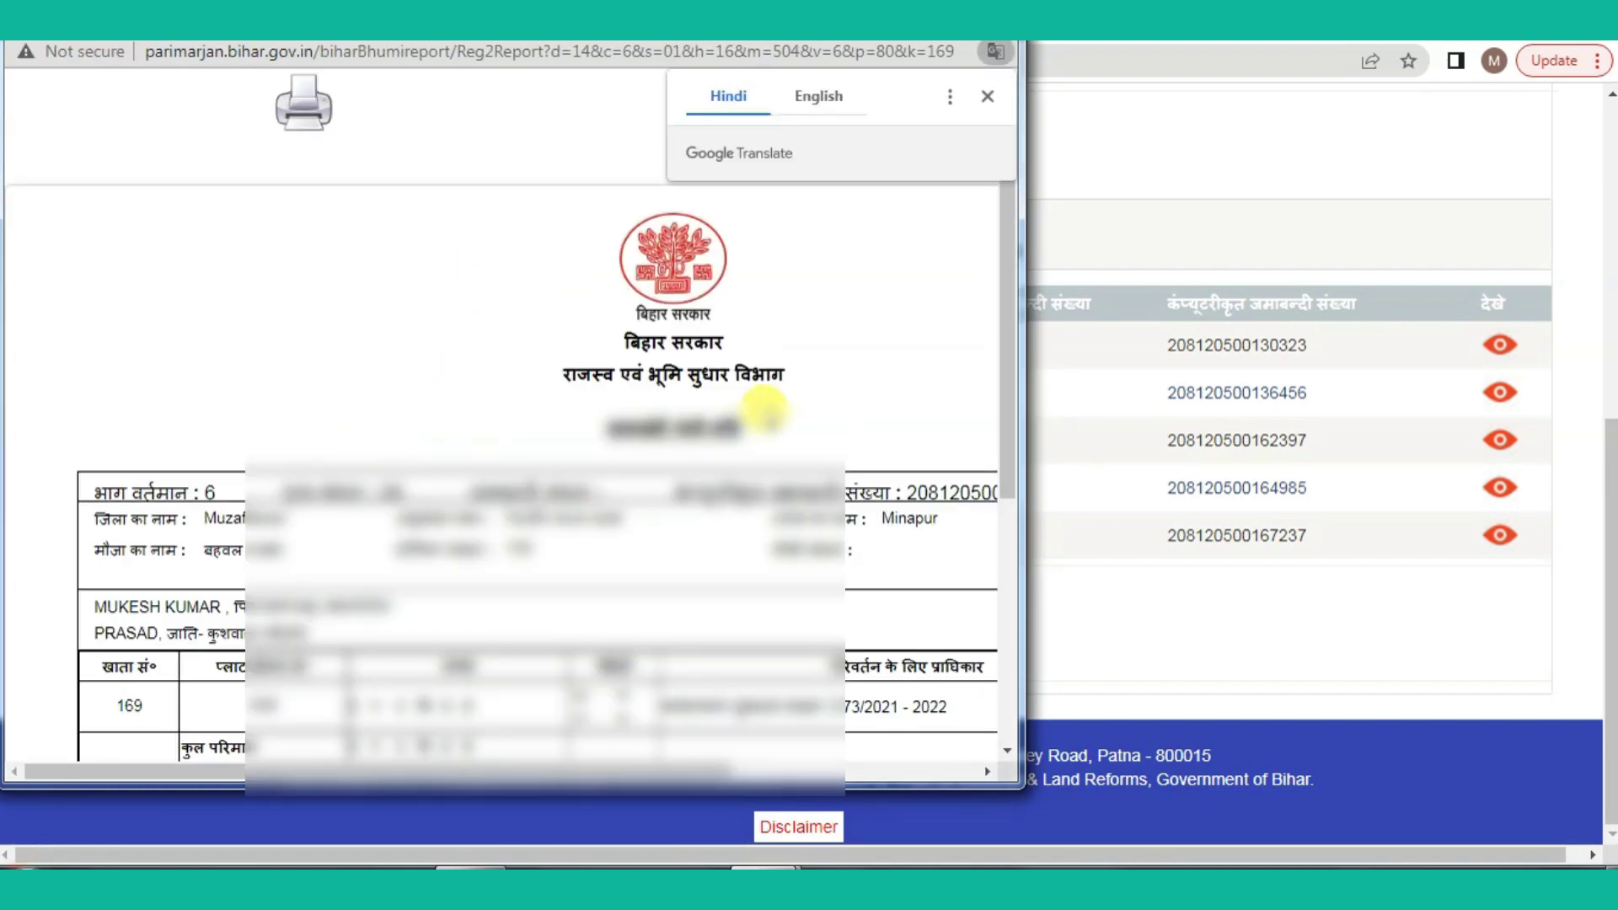
Step: Examine the current part and page numbers in the जमाबंदी पंजी प्रति, and return to the online payment form
scroll(1017, 417, down, 4)
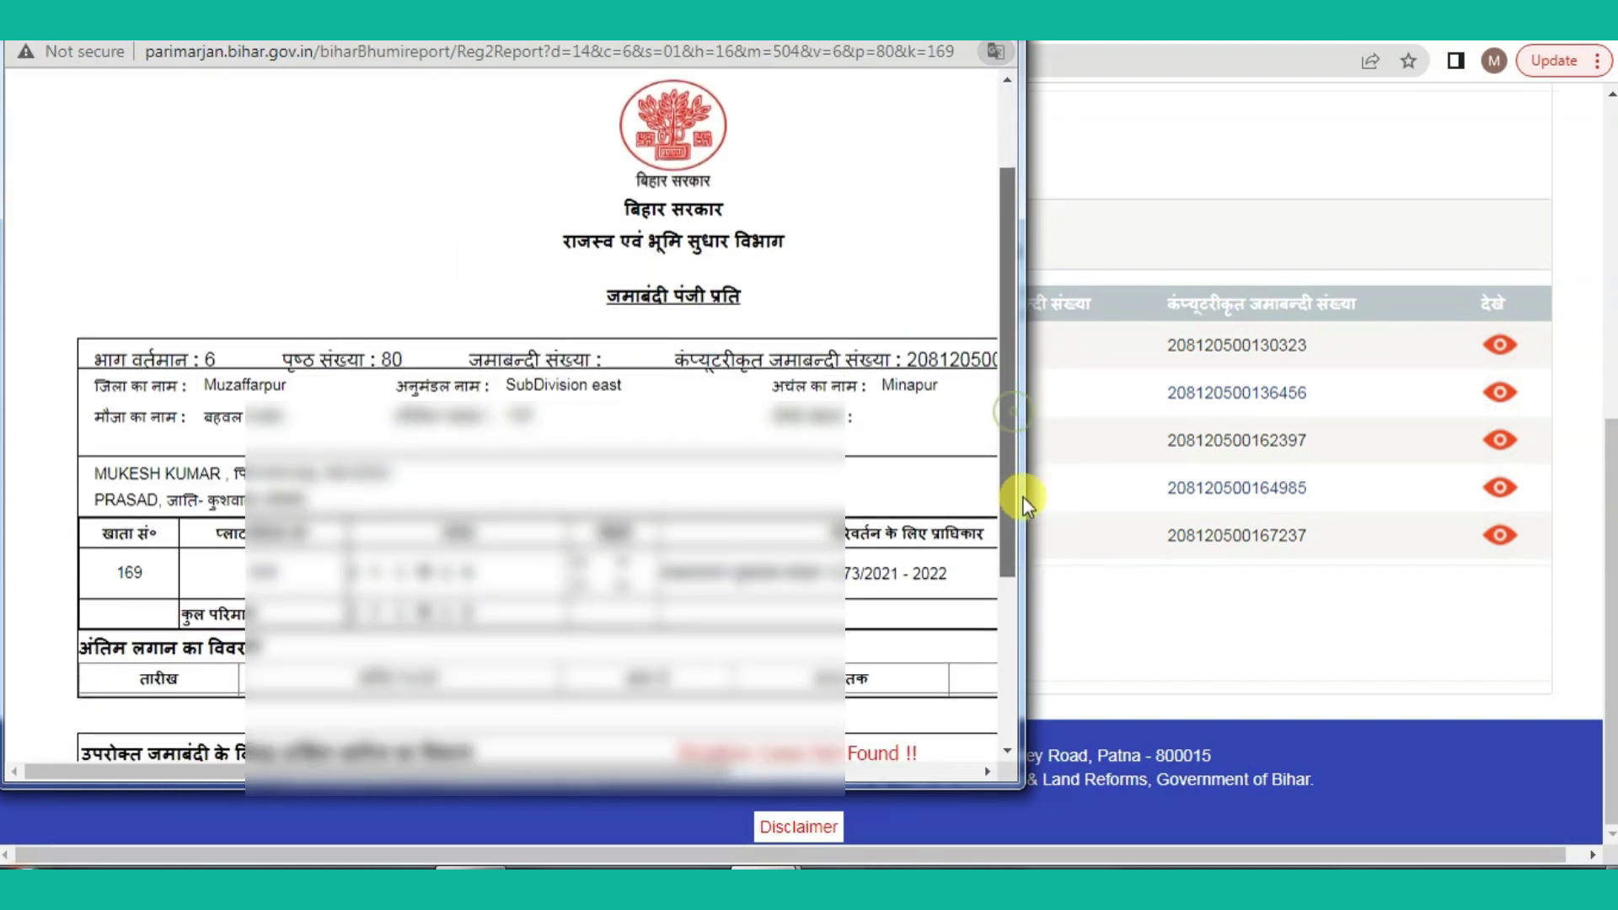
scroll(1047, 556, up, 2)
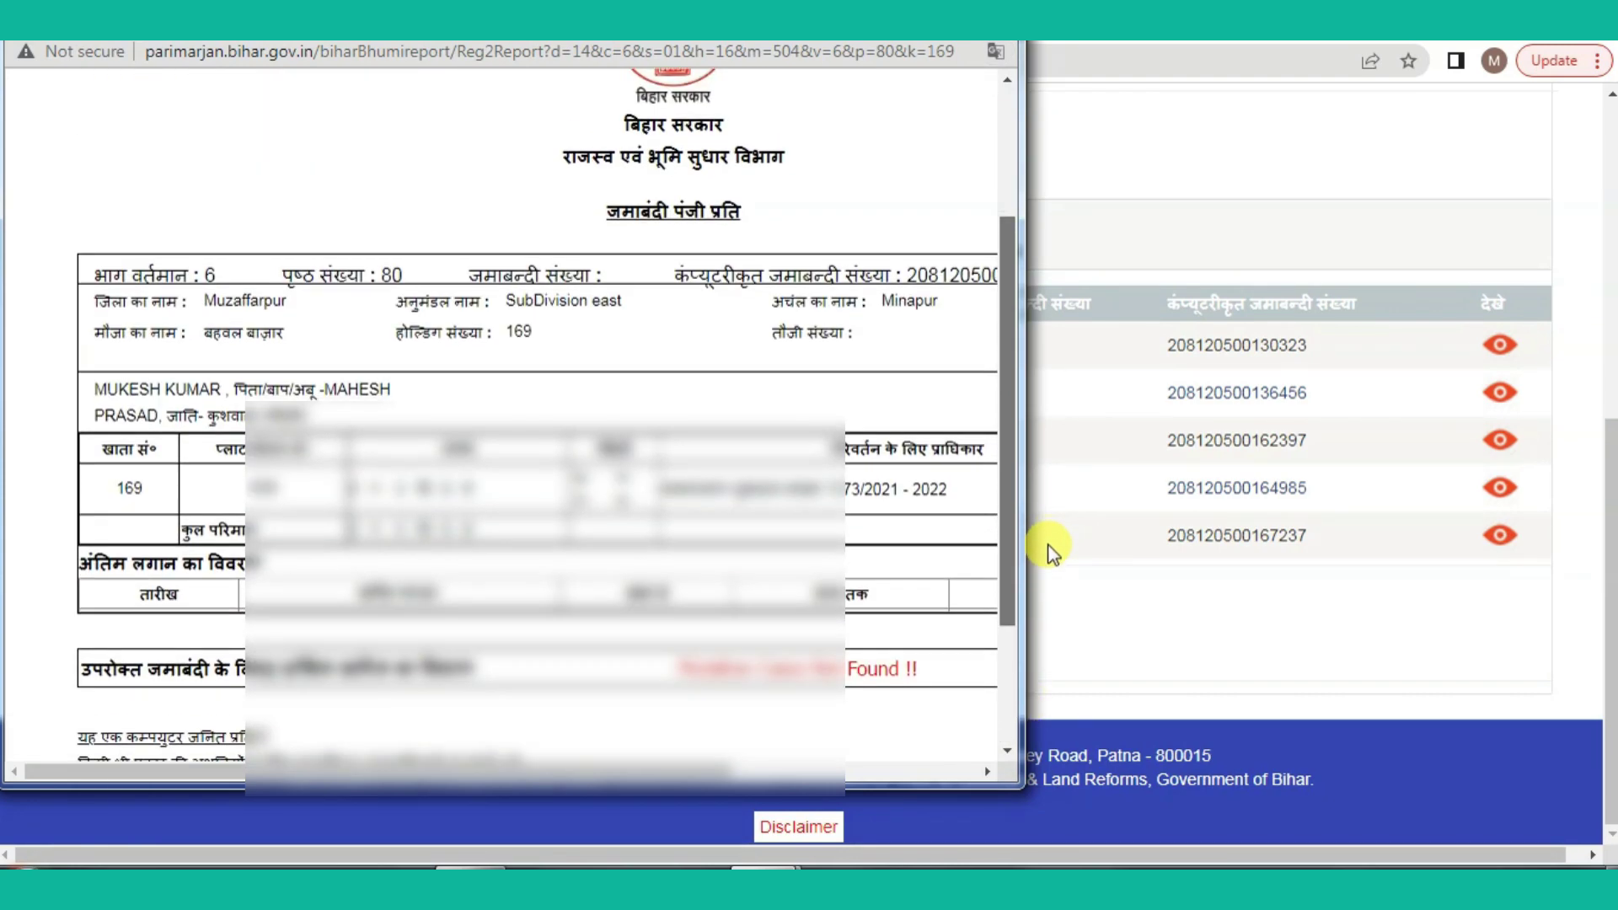
scroll(1048, 589, down, 2)
scroll(1049, 581, up, 1)
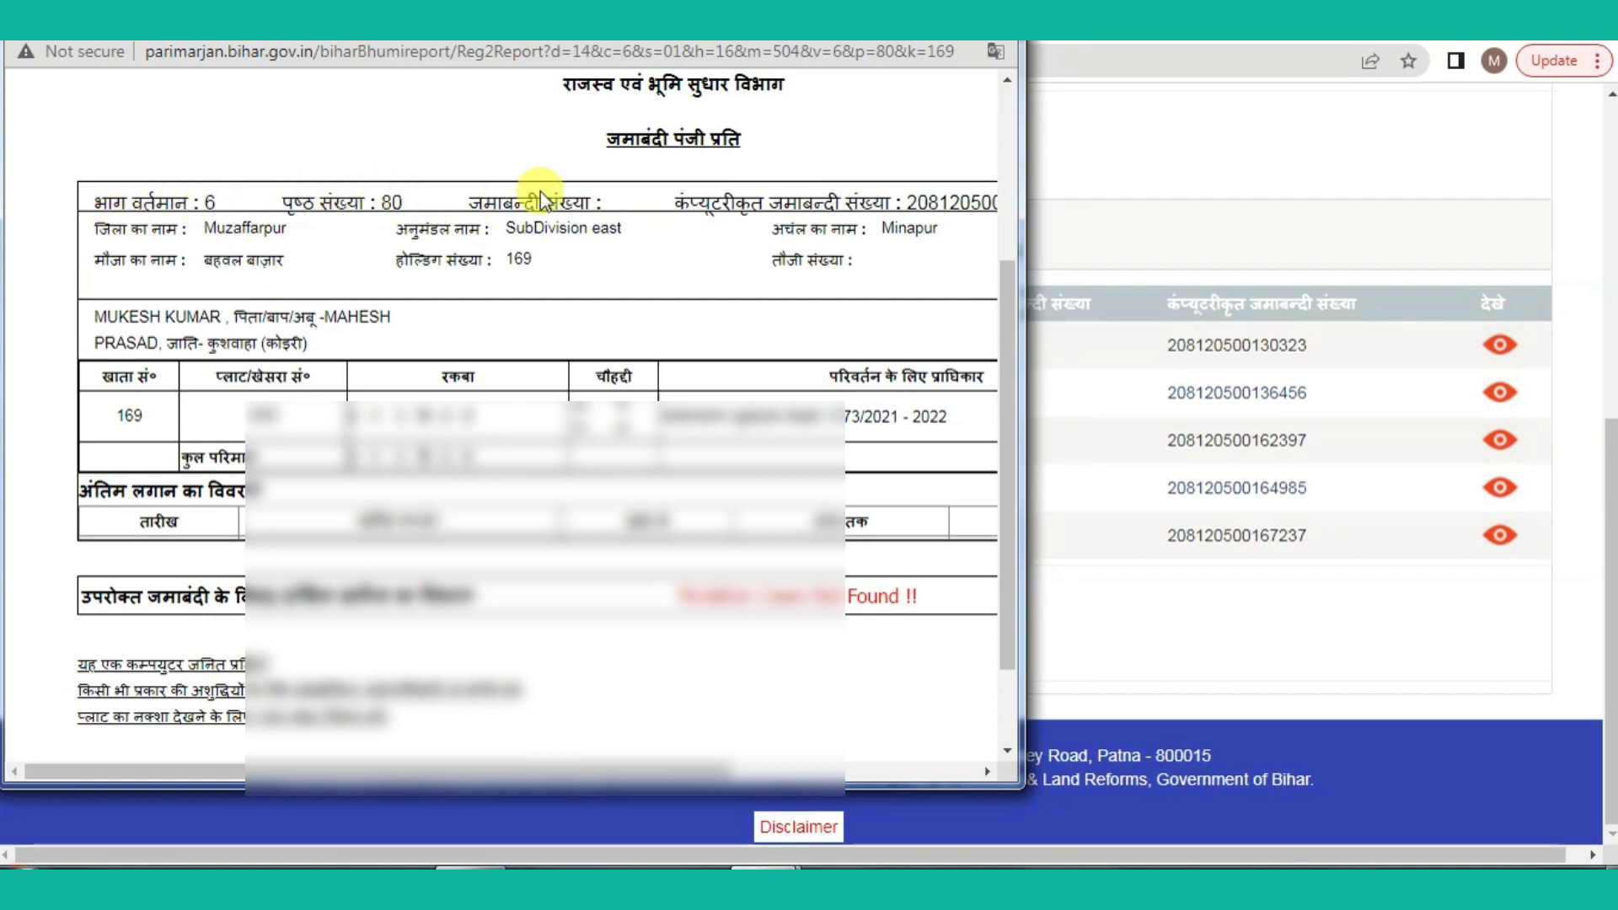
key(ctrl+w)
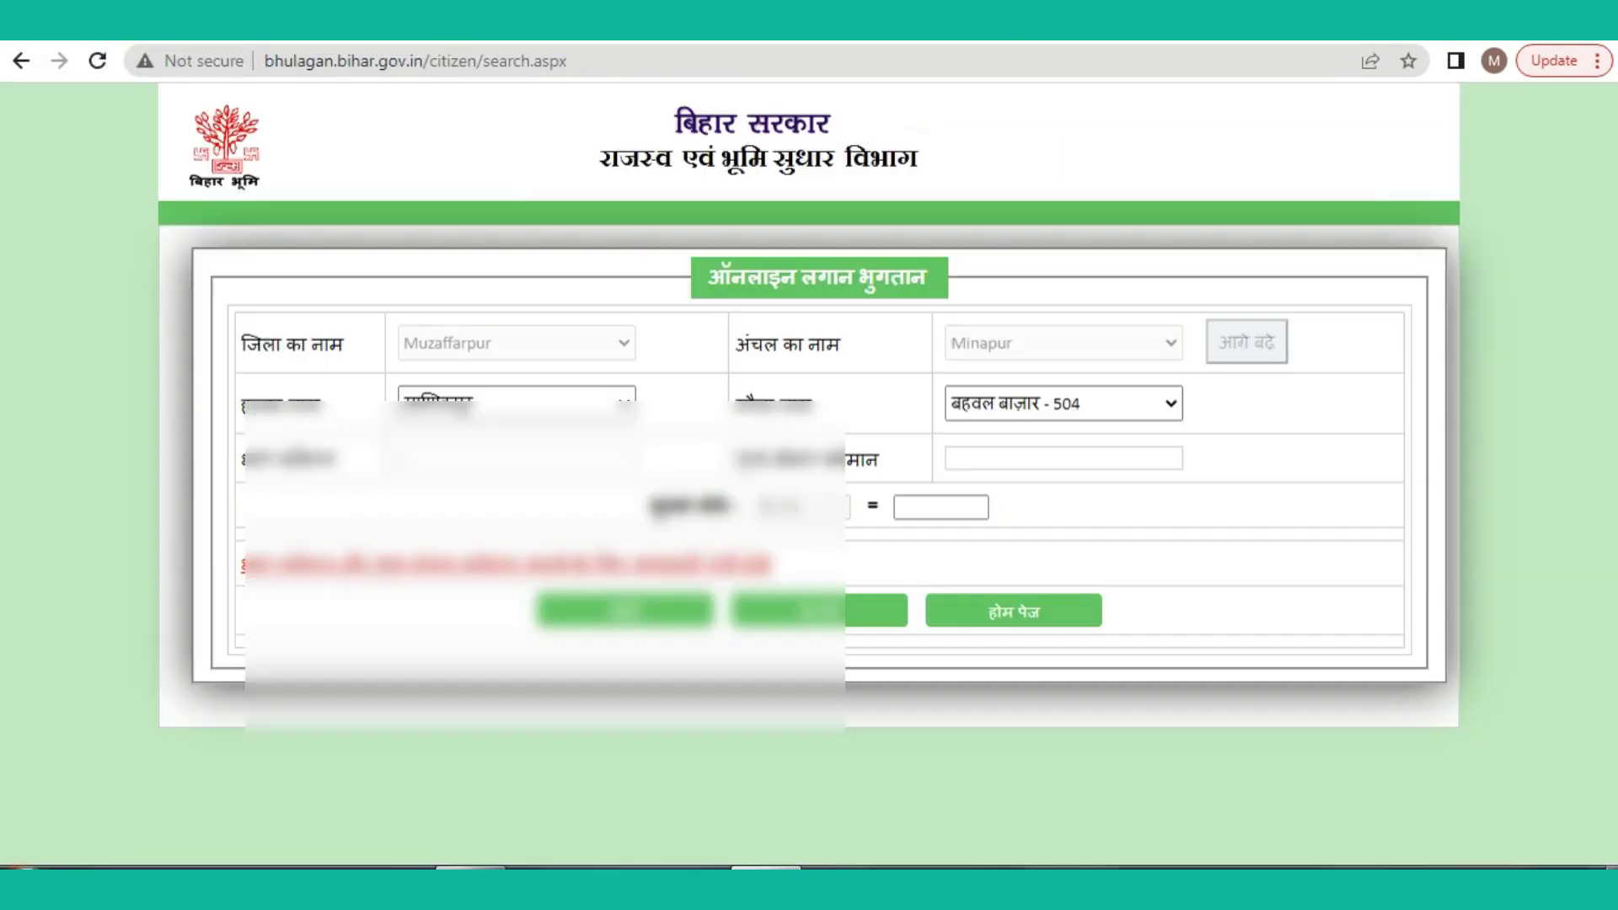
Step: Search the payment form with भाग वर्तमान 6 and पृष्ठ संख्या वर्तमान 80, solving the arithmetic security code
click(456, 456)
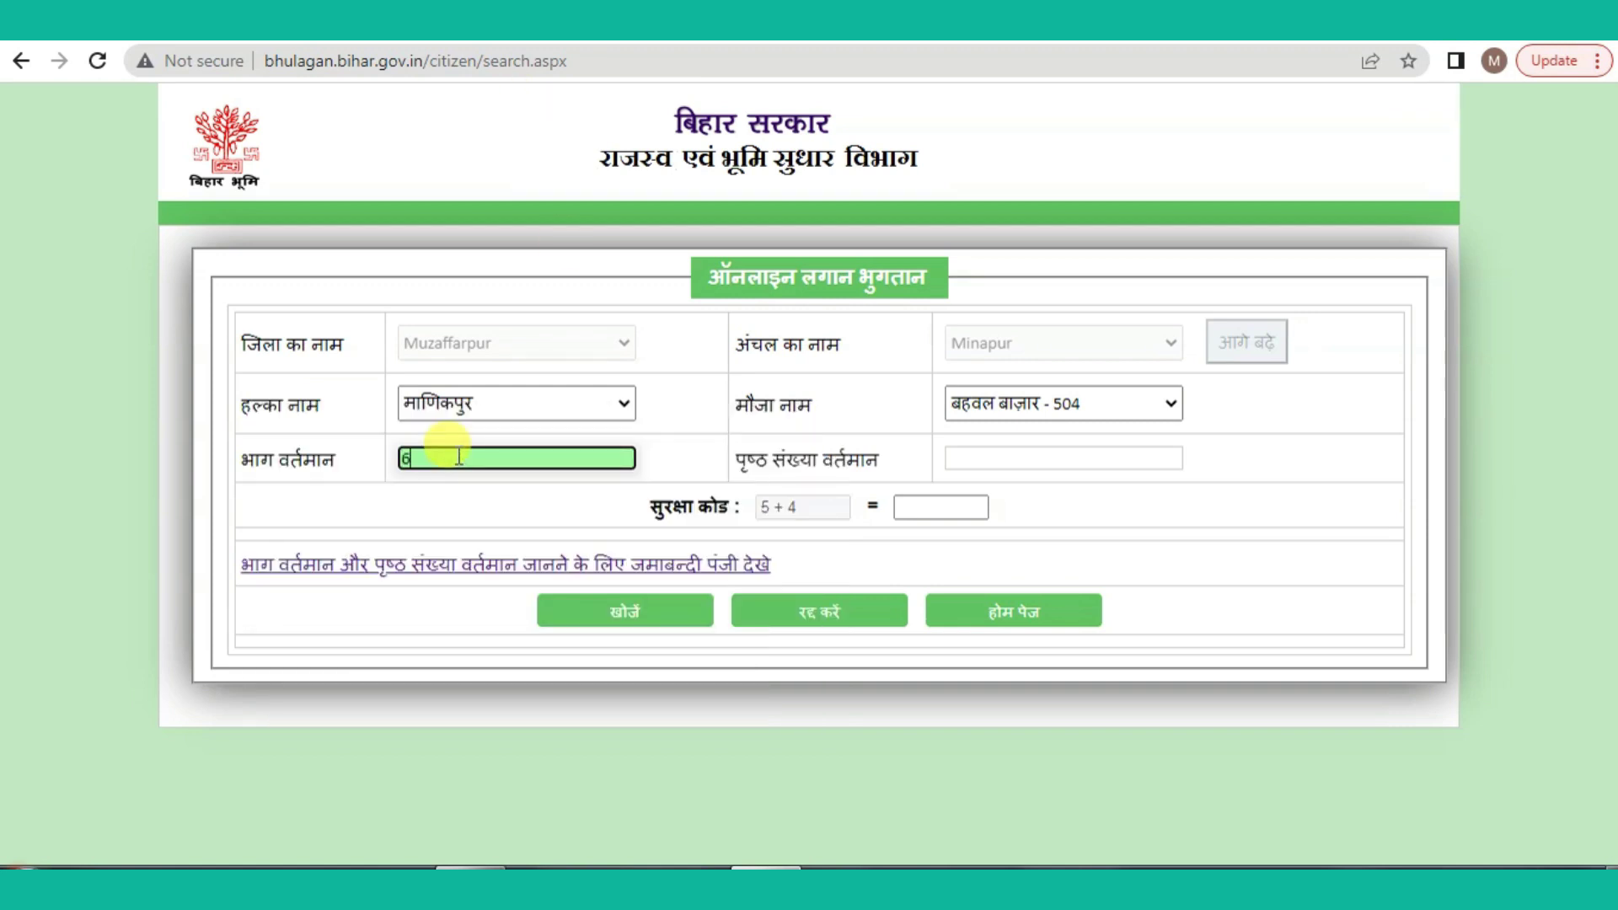
click(1002, 462)
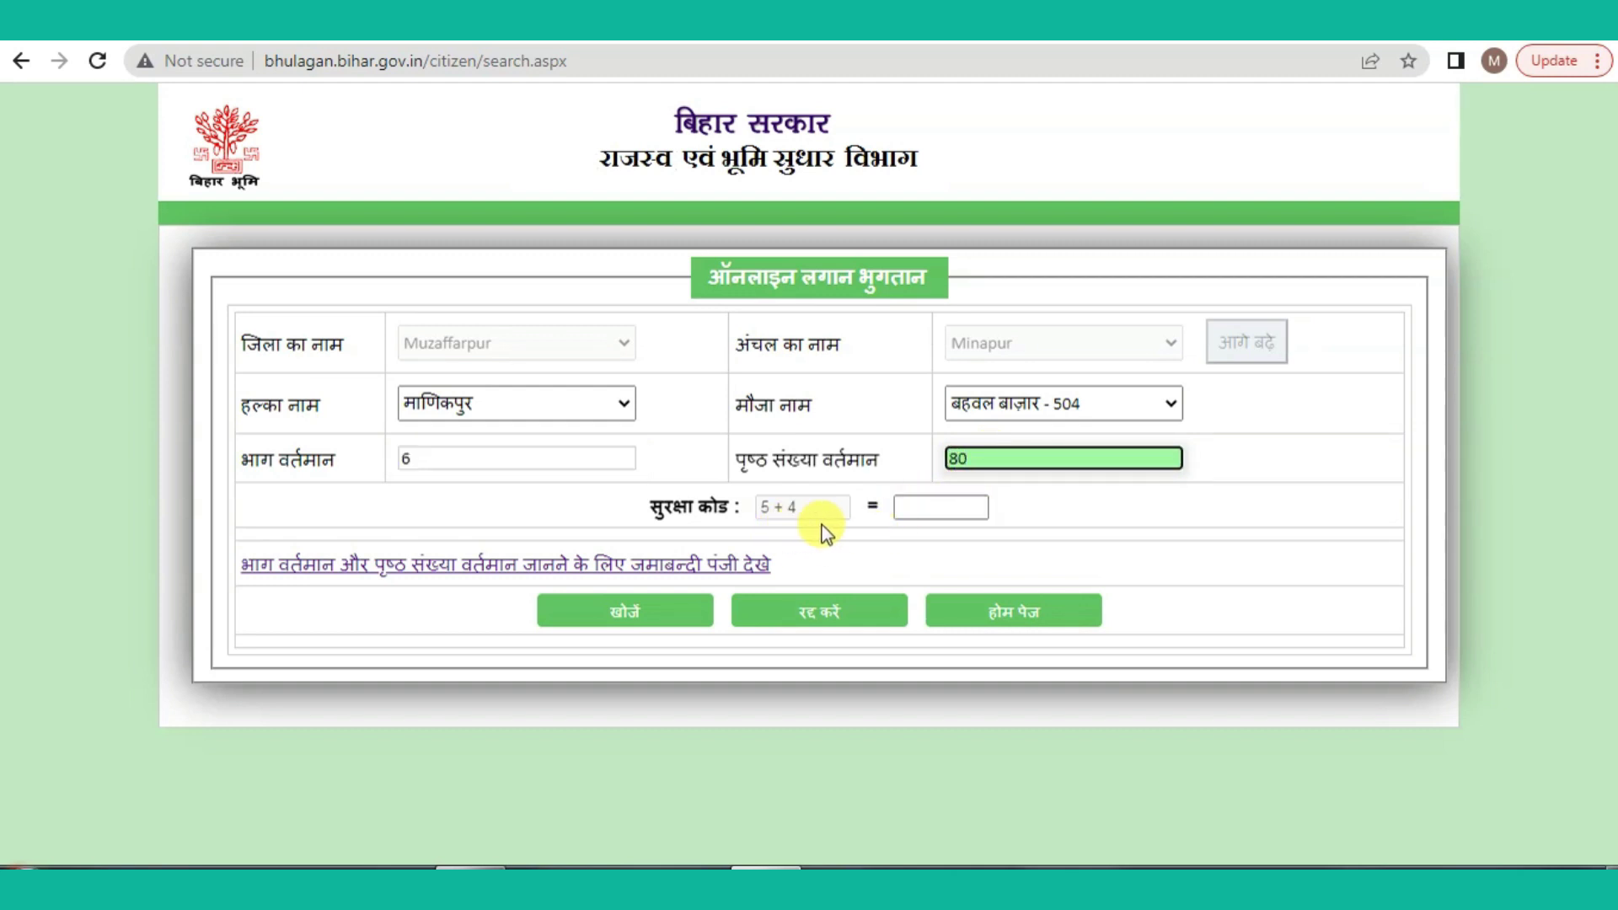
click(927, 506)
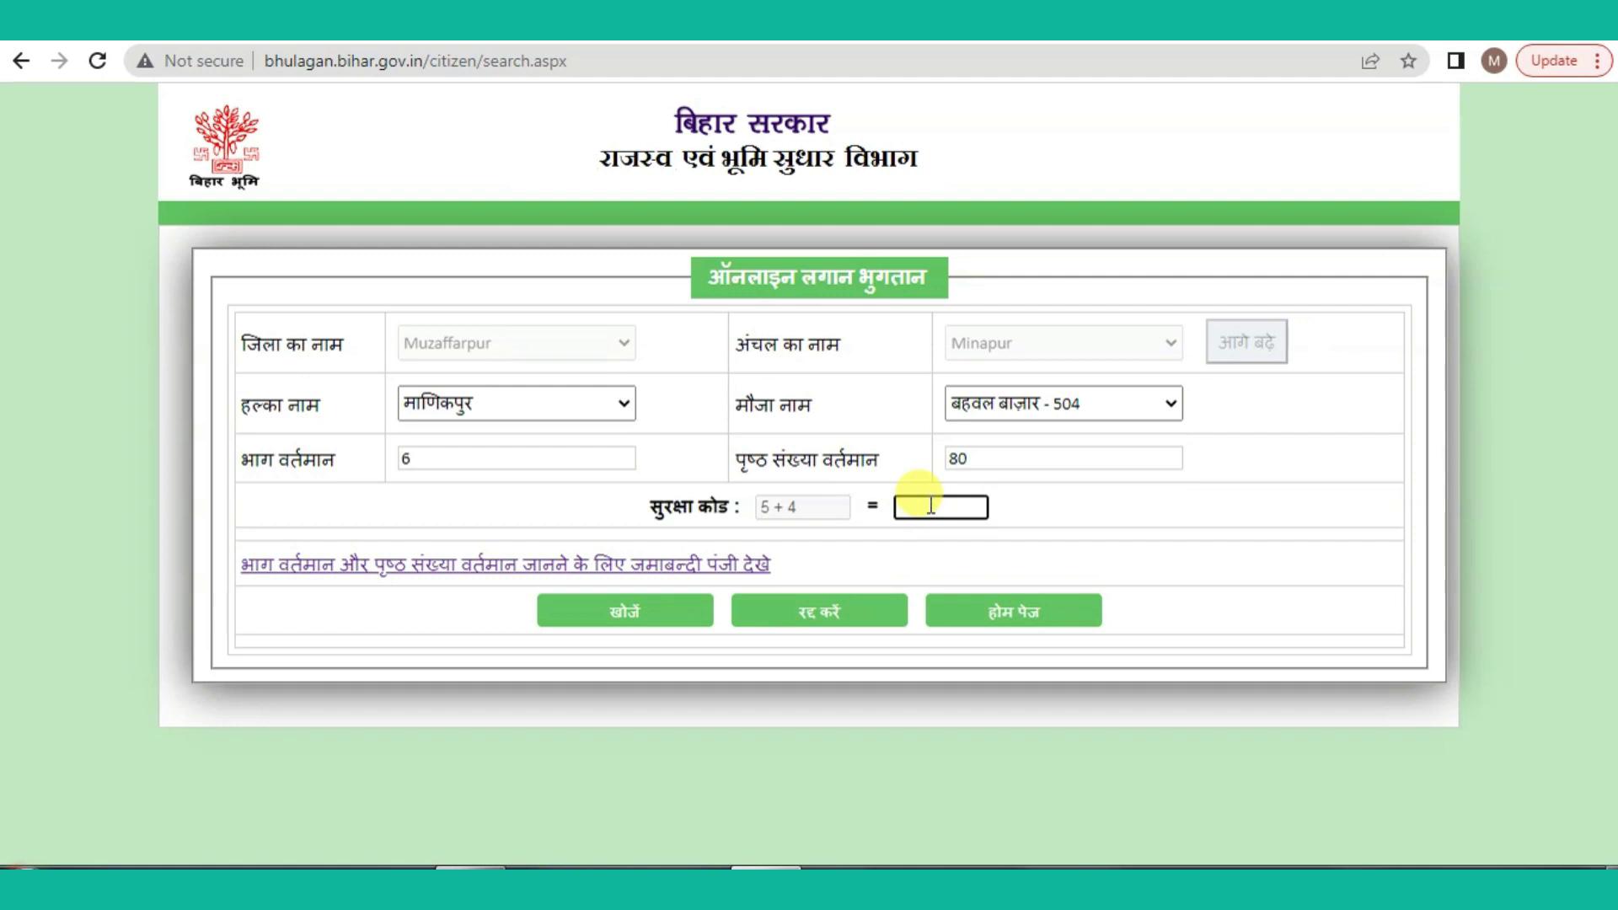
click(638, 618)
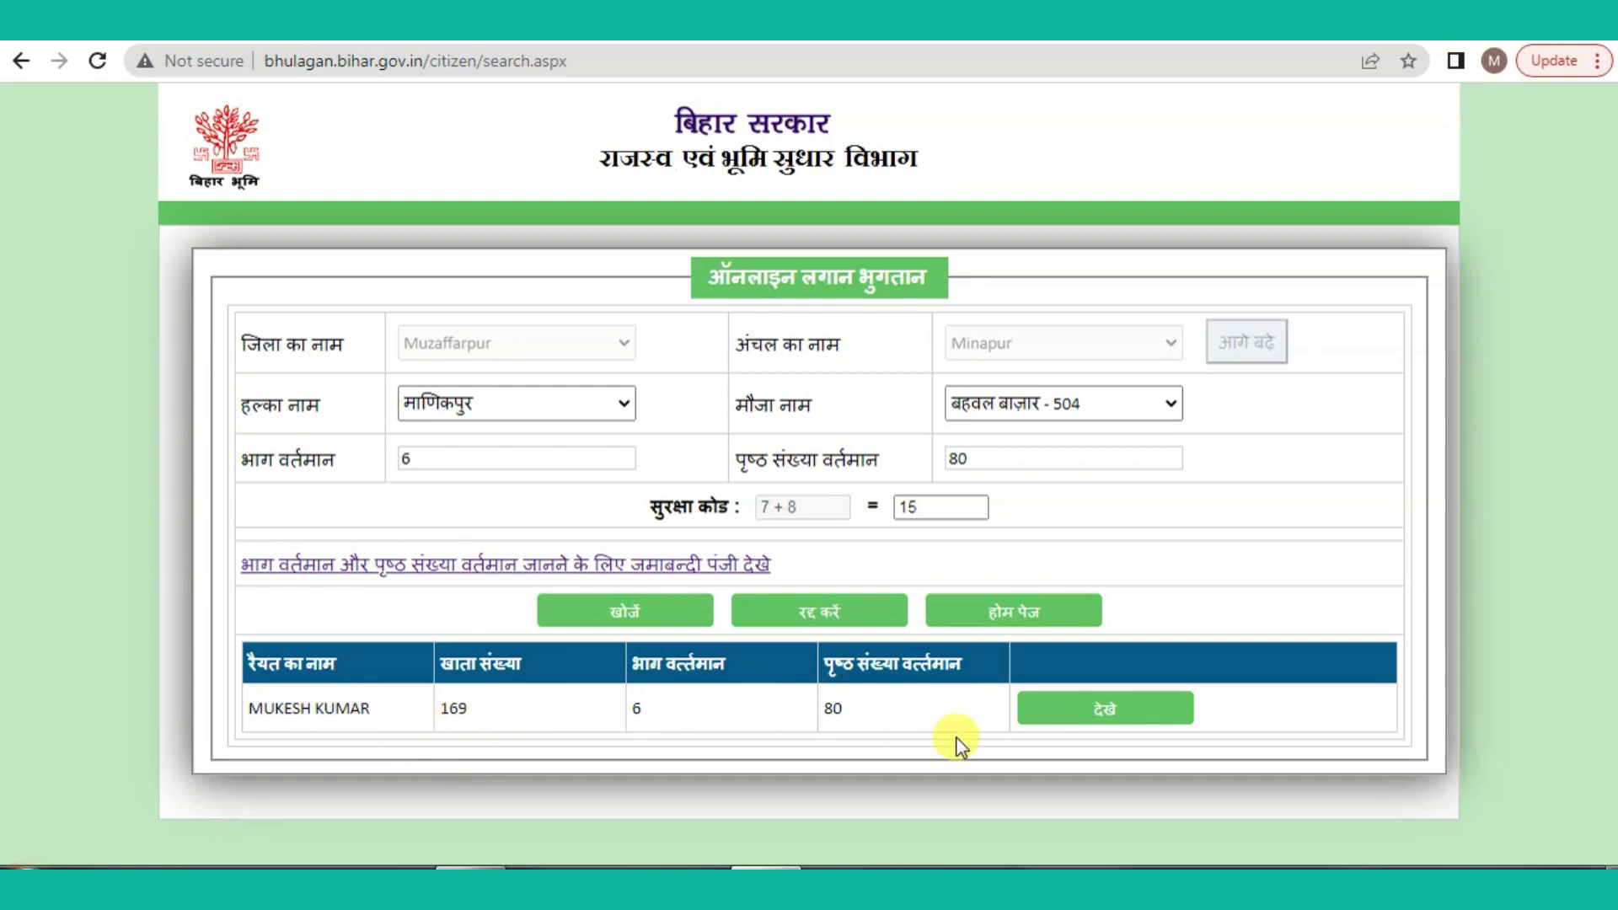
Step: Open the matching land record and review its rent rates, last payment and outstanding dues down to the personal details section
click(1106, 708)
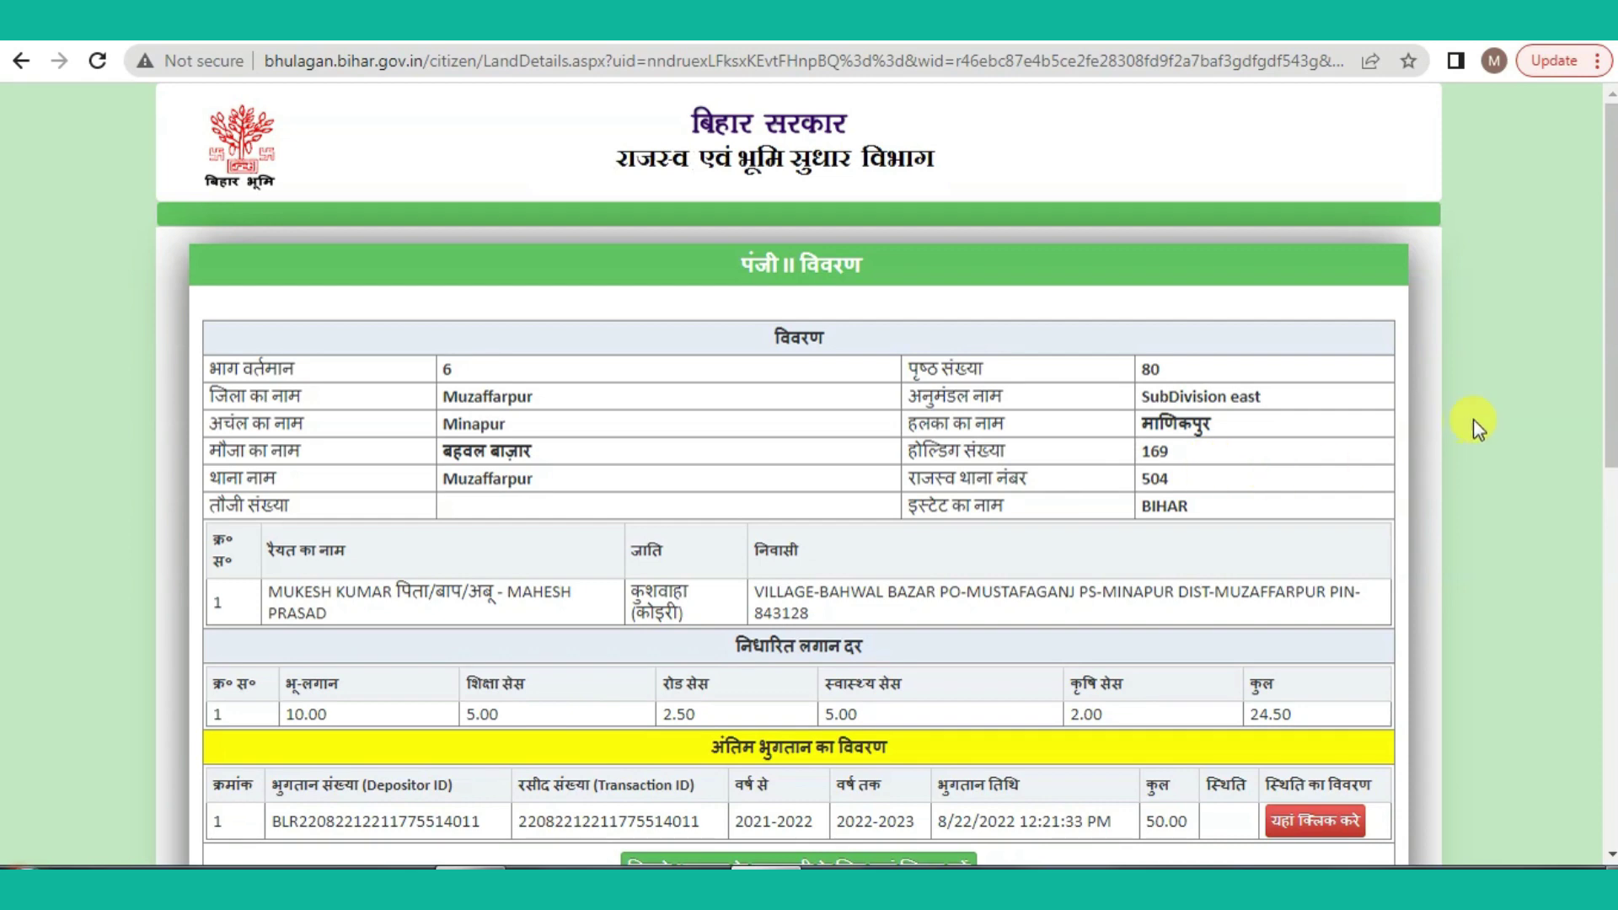
drag(1610, 384, 1611, 501)
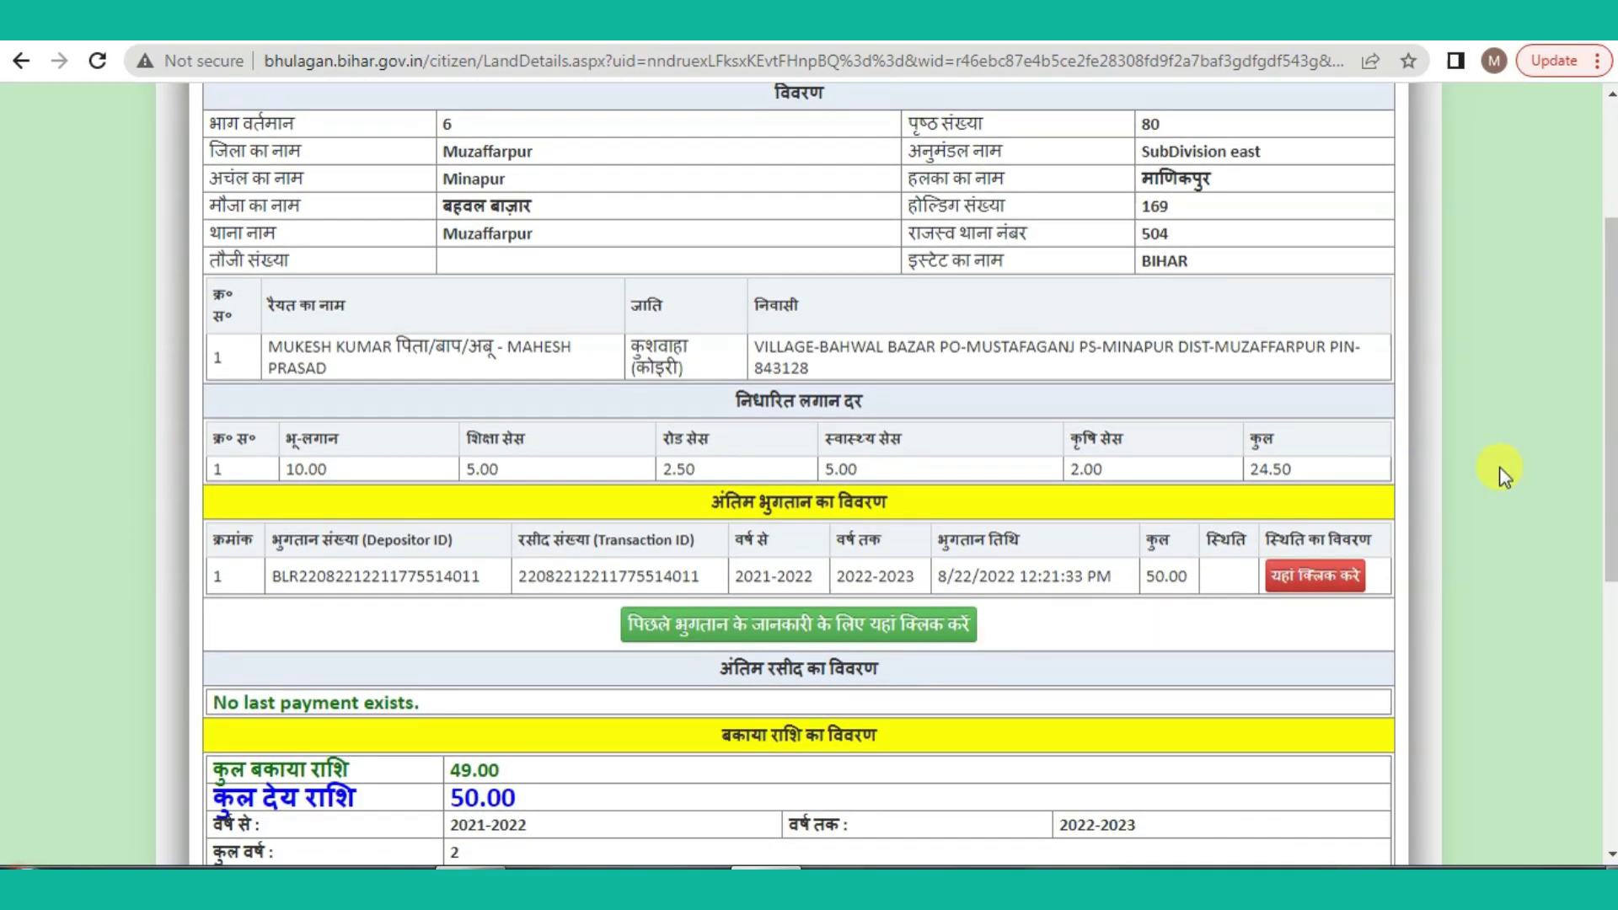
drag(1611, 438, 1611, 623)
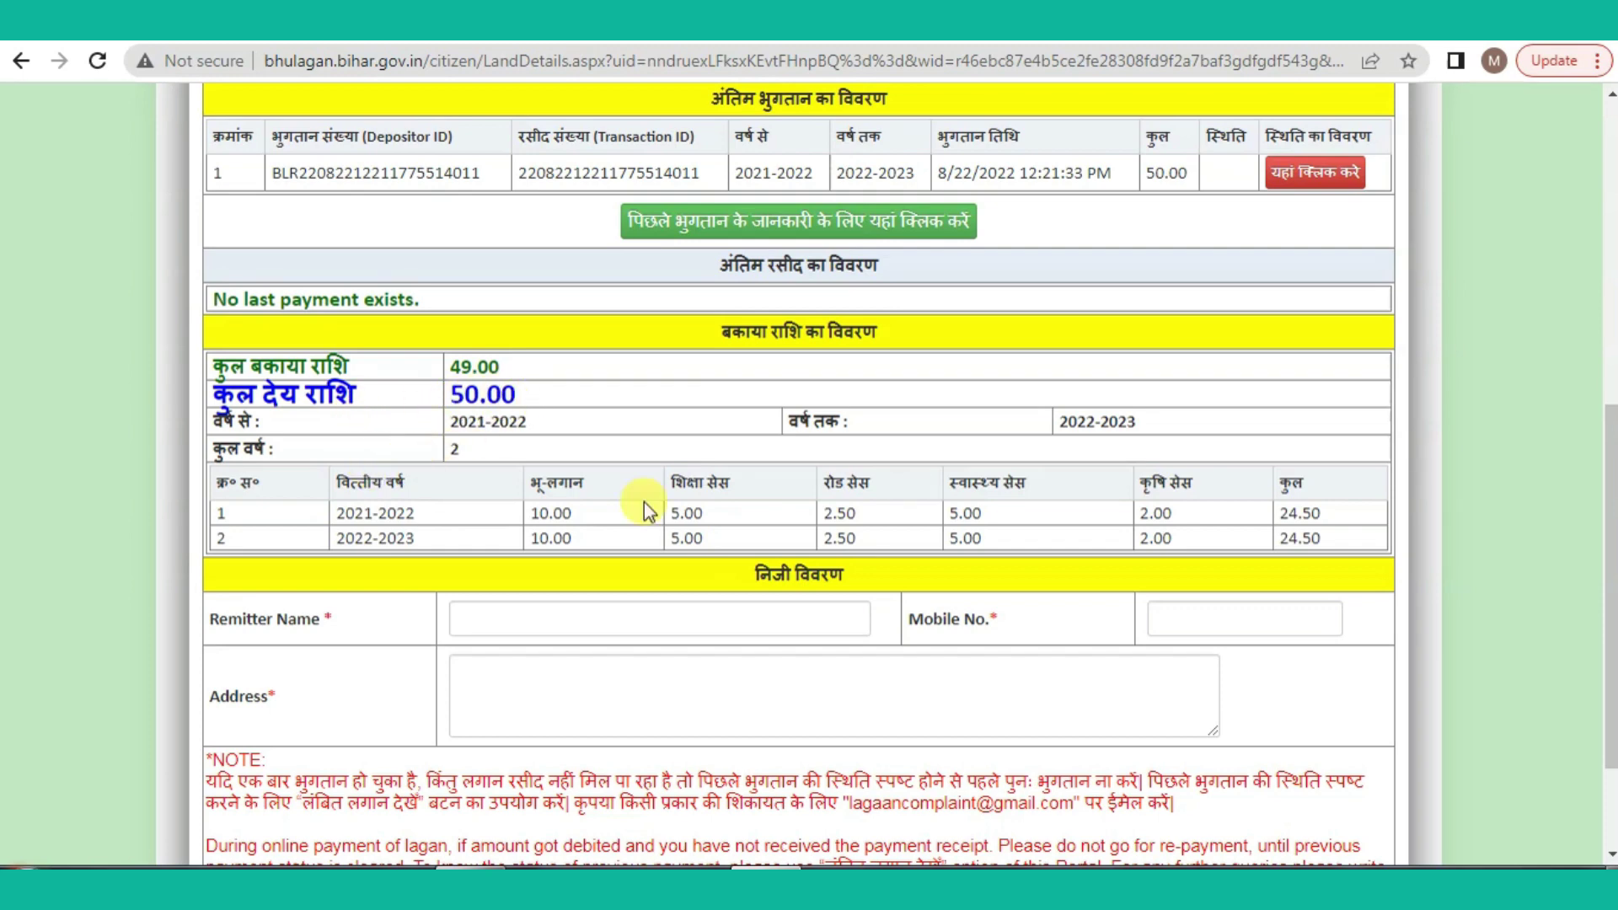
drag(1613, 573, 1615, 674)
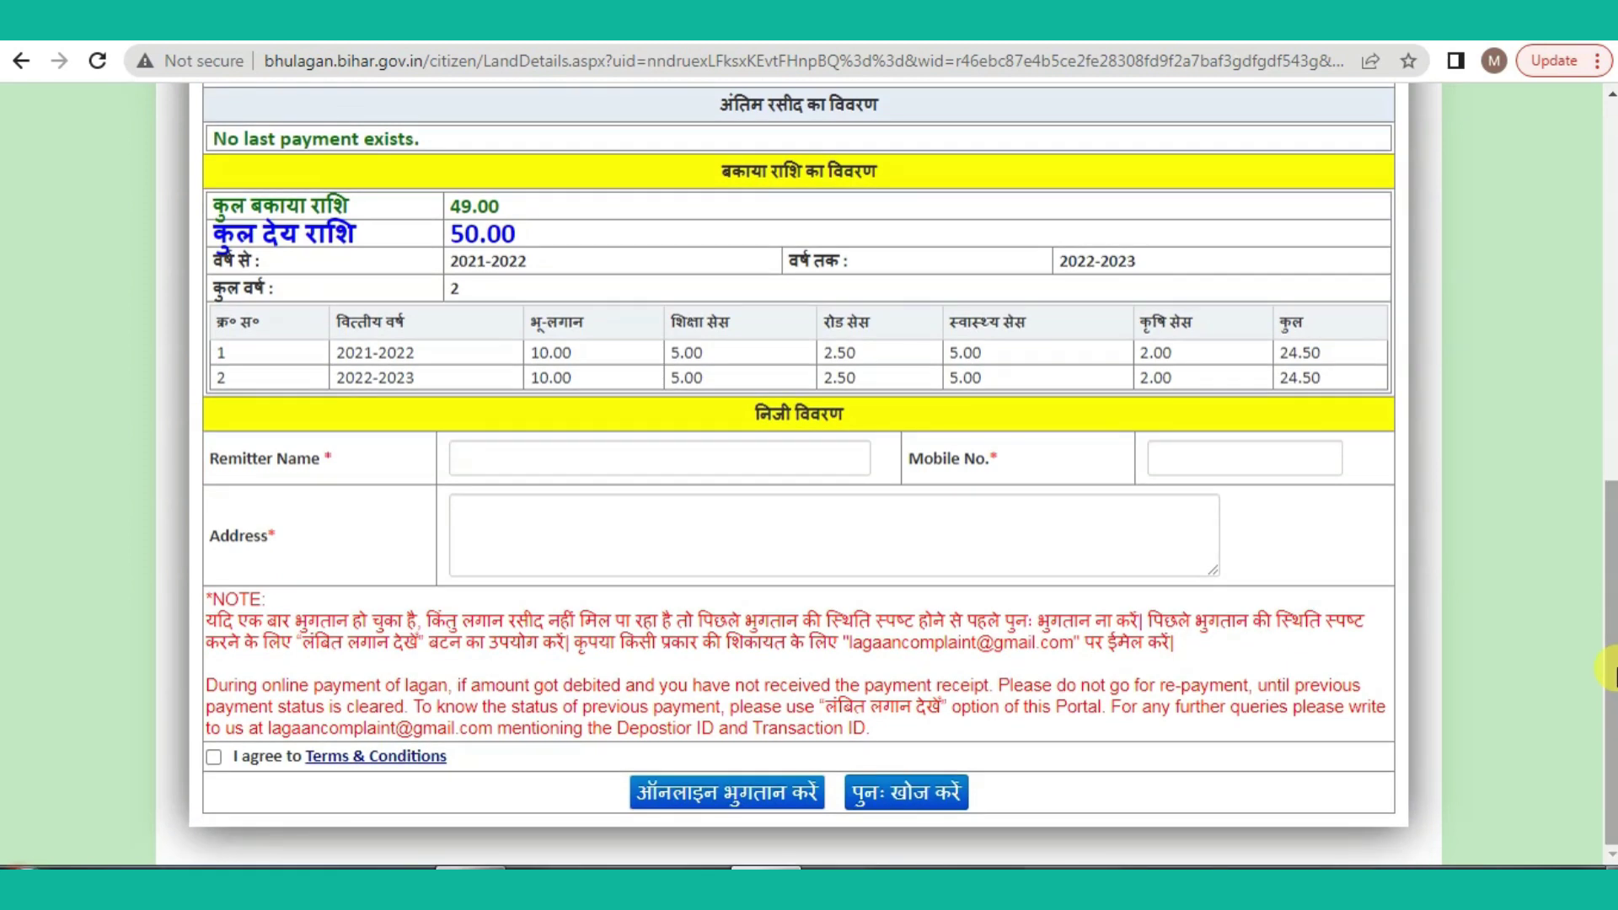
Step: Fill in the remitter's name, mobile number and address in the personal details section
click(521, 456)
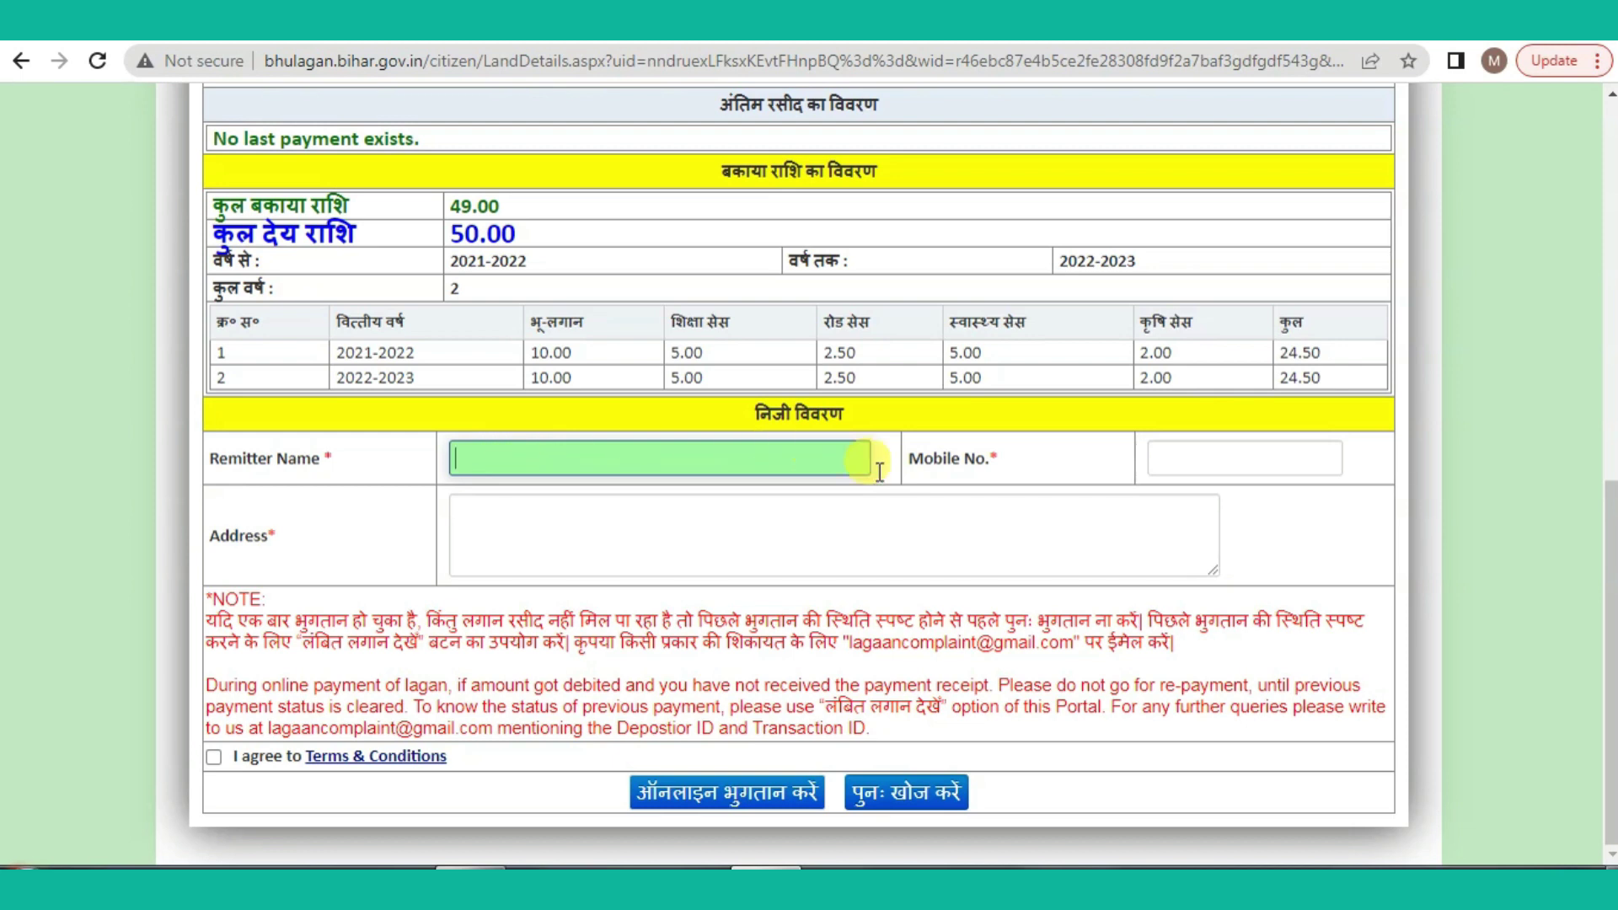
click(1208, 459)
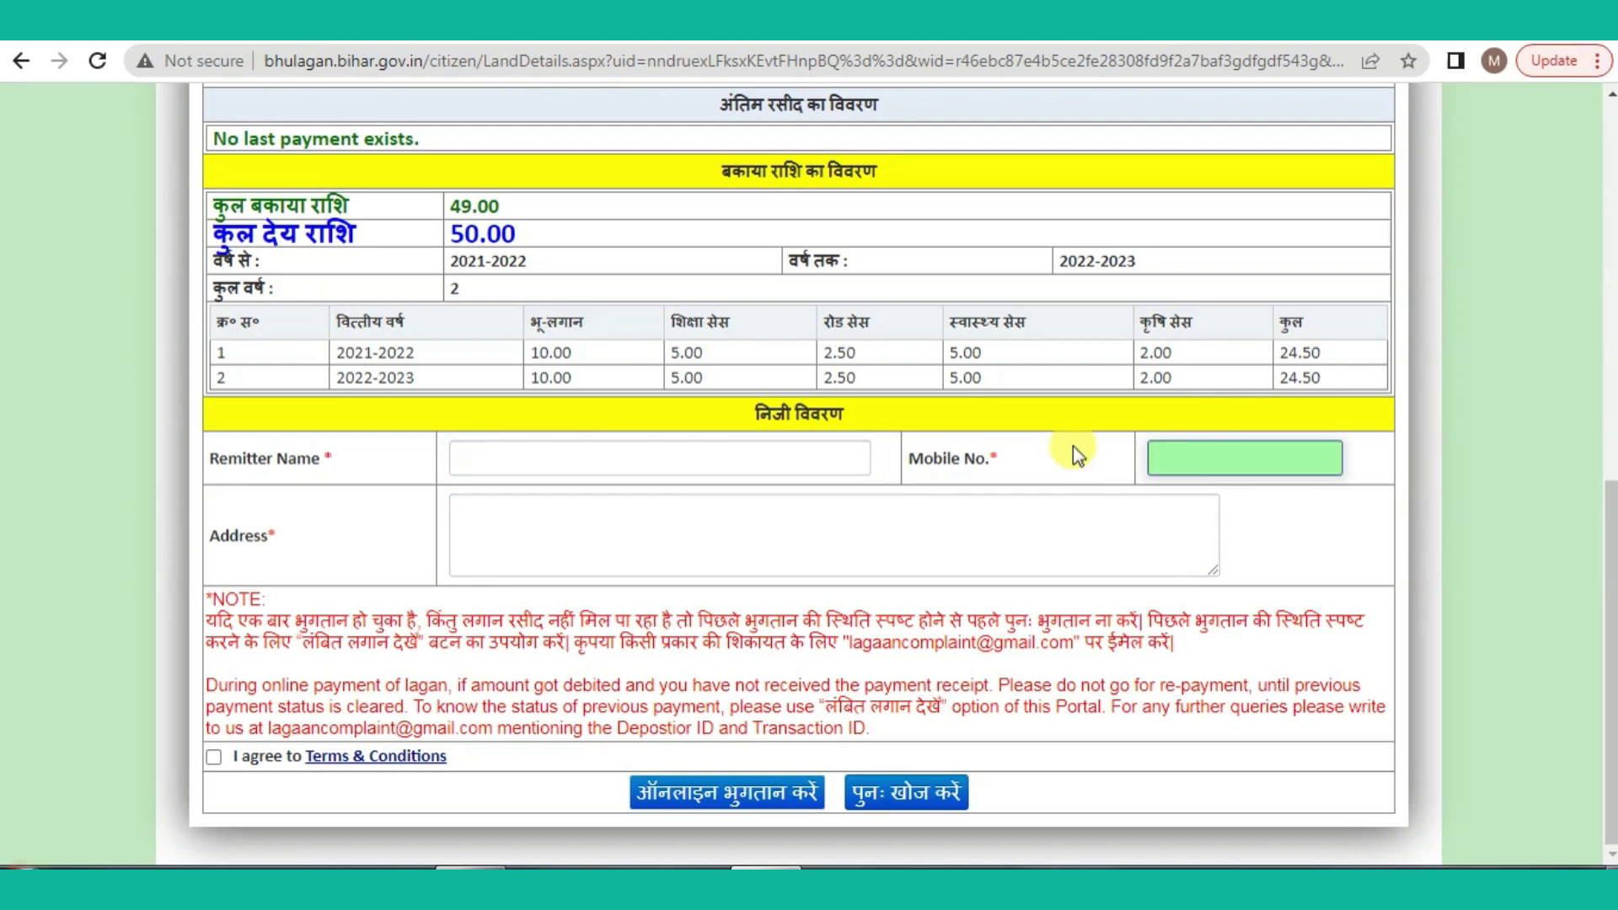
click(497, 462)
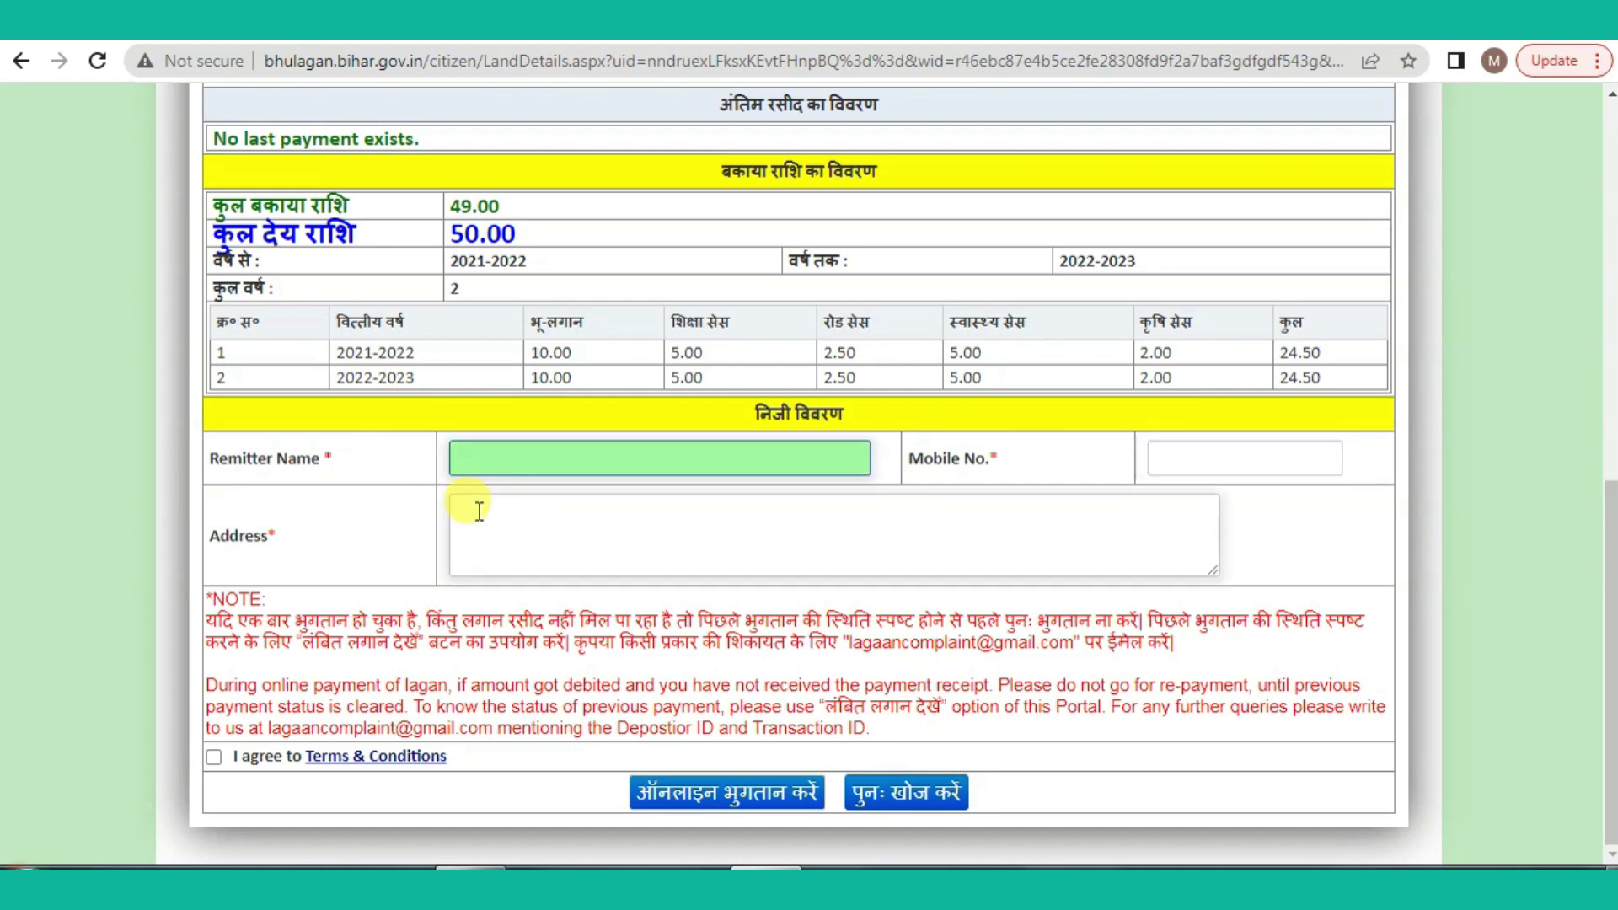
click(473, 511)
click(526, 452)
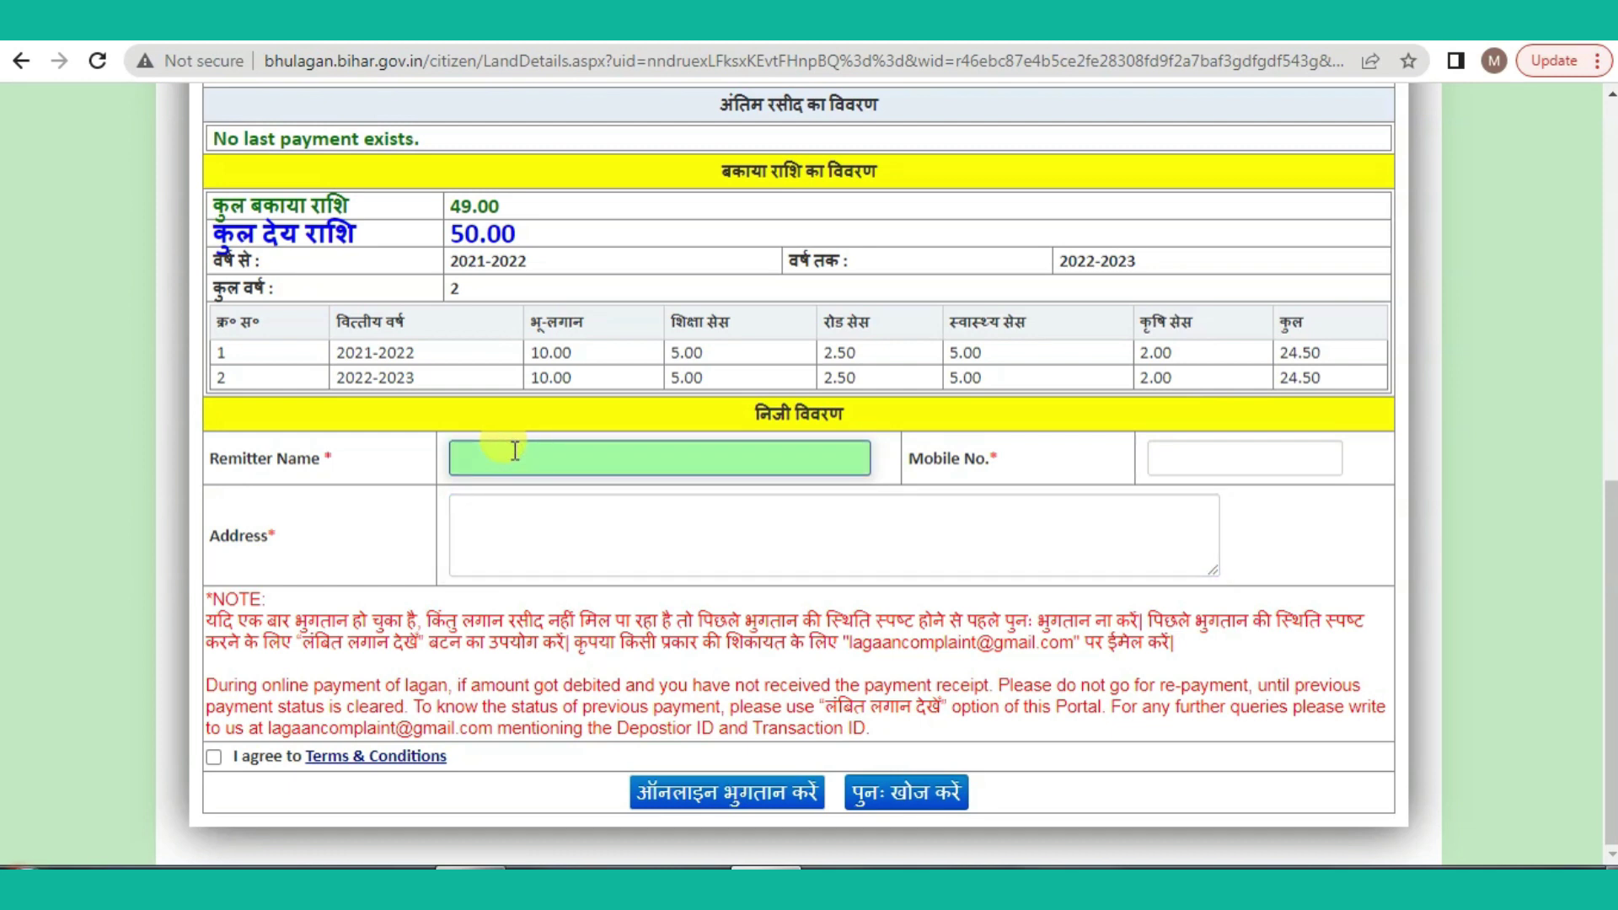
click(551, 530)
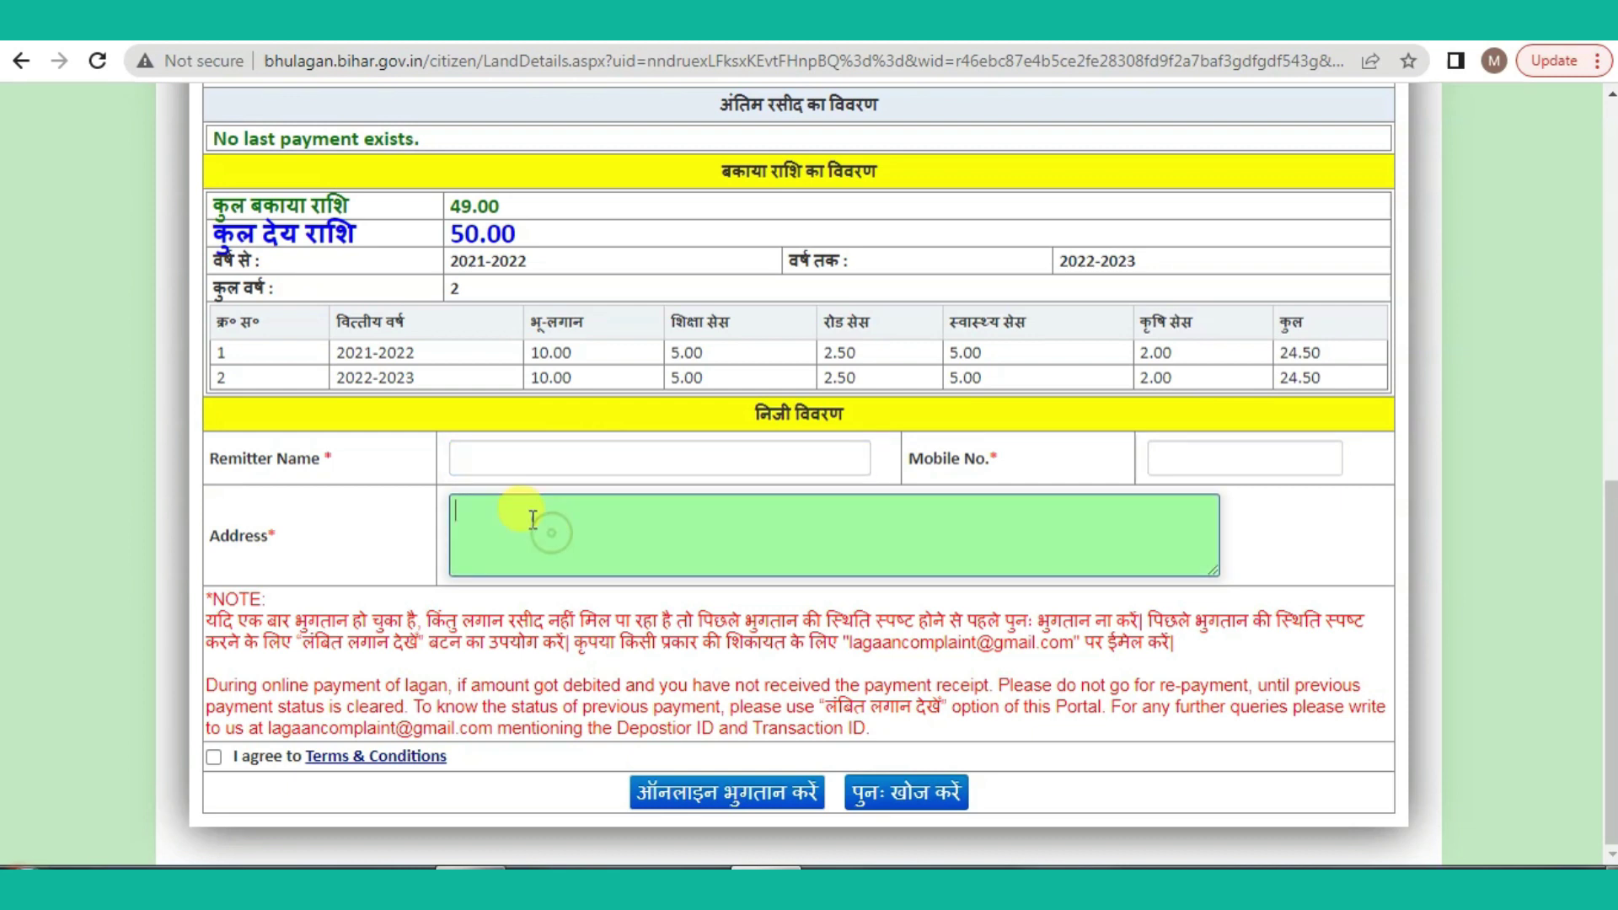
click(494, 458)
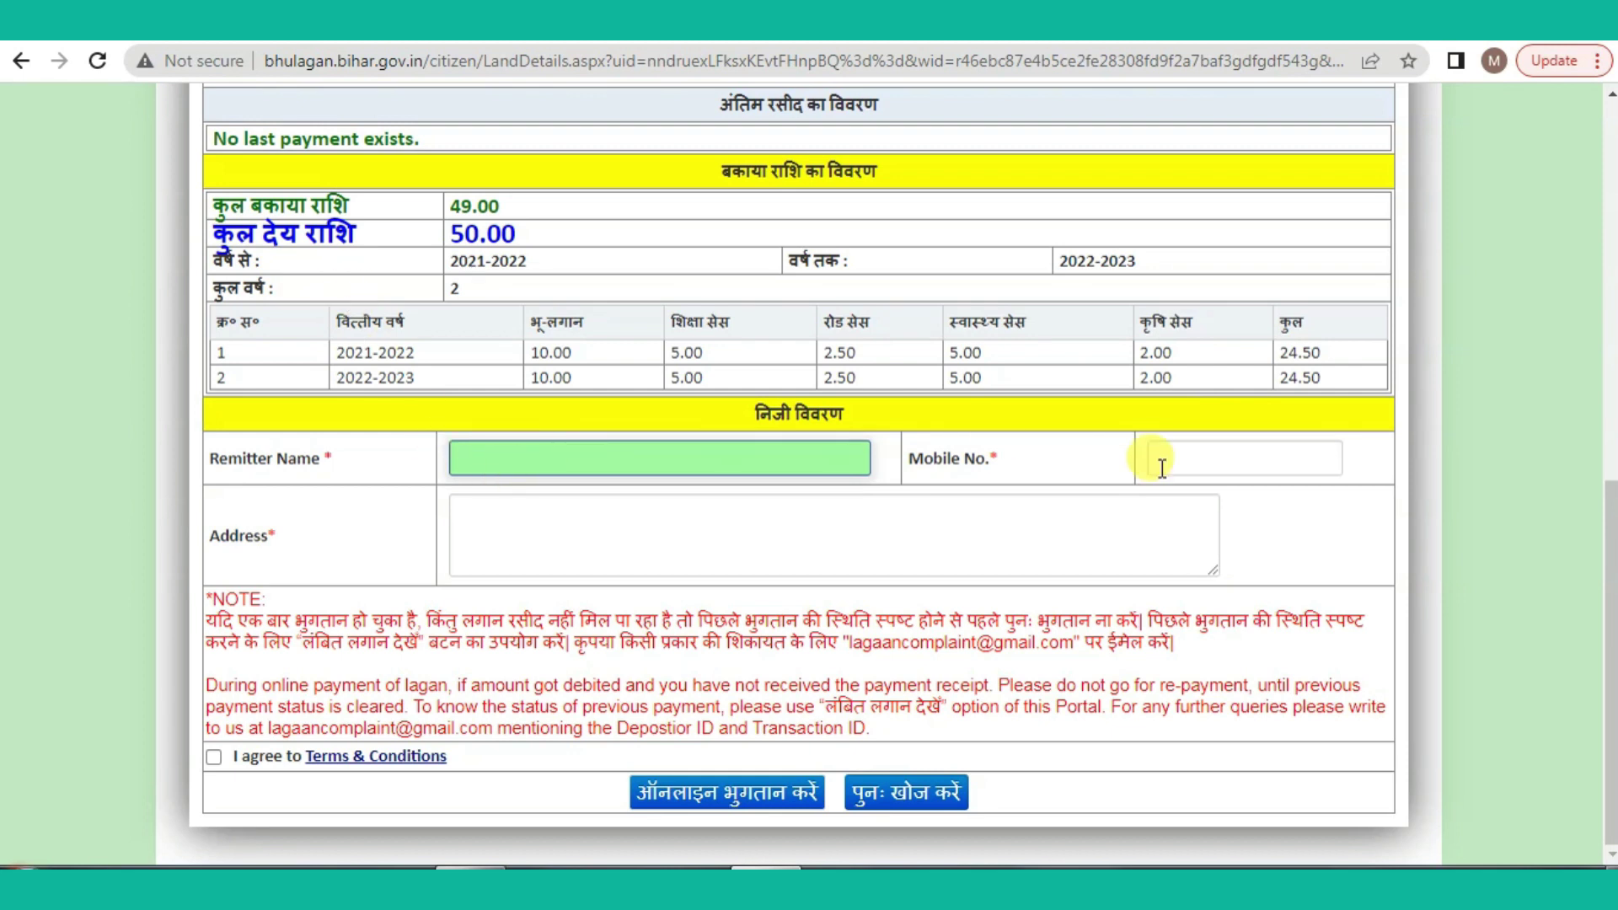
click(1202, 448)
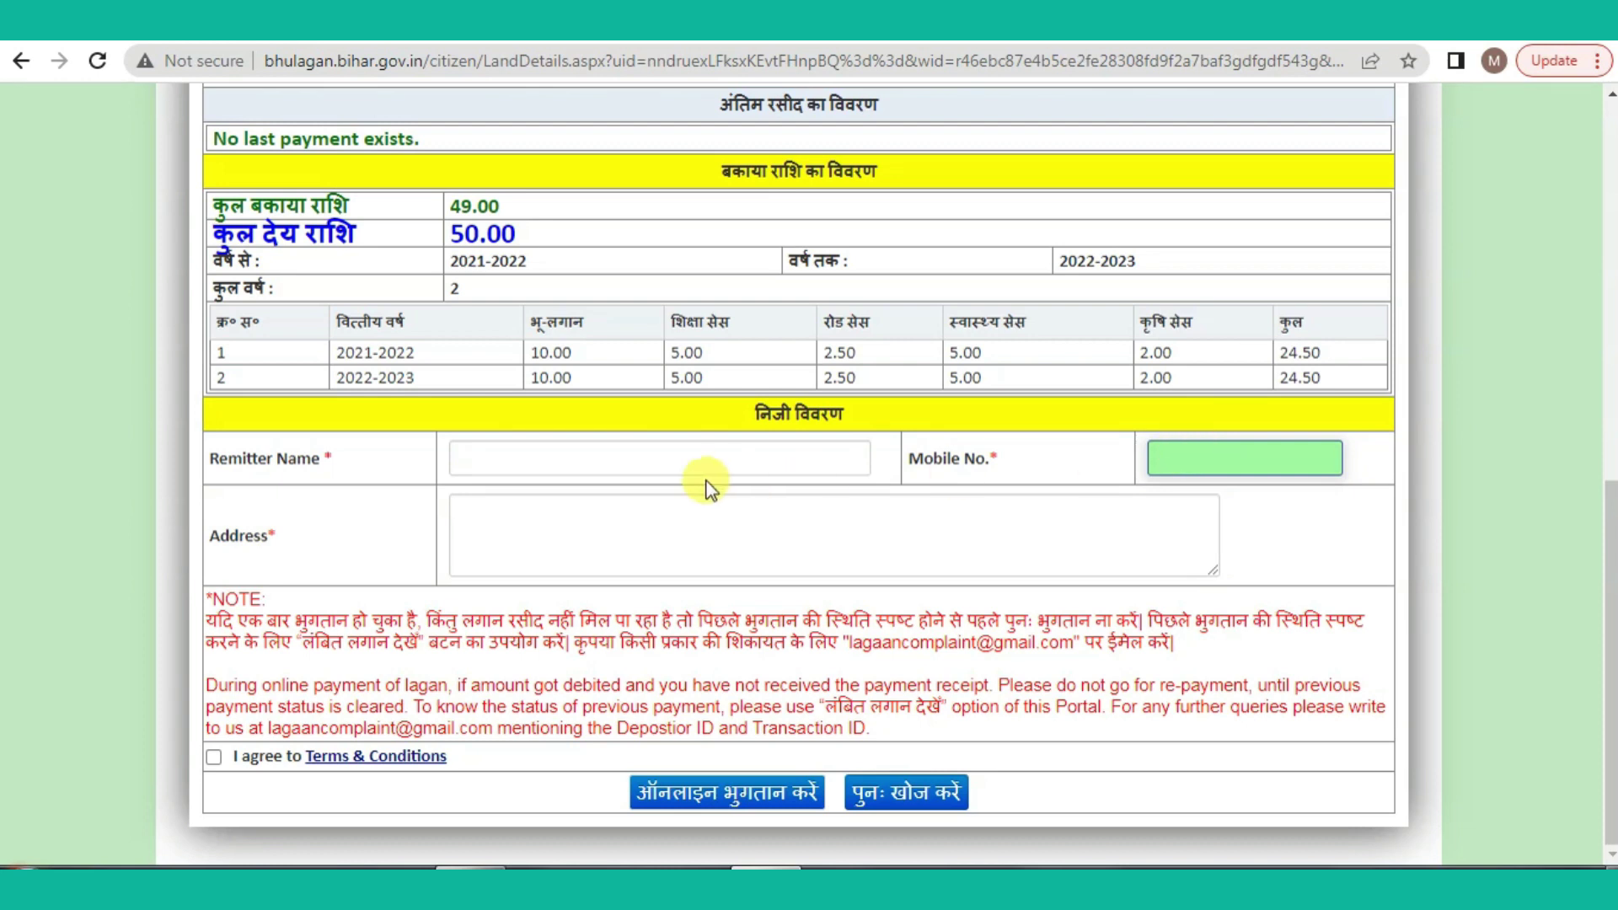
click(587, 459)
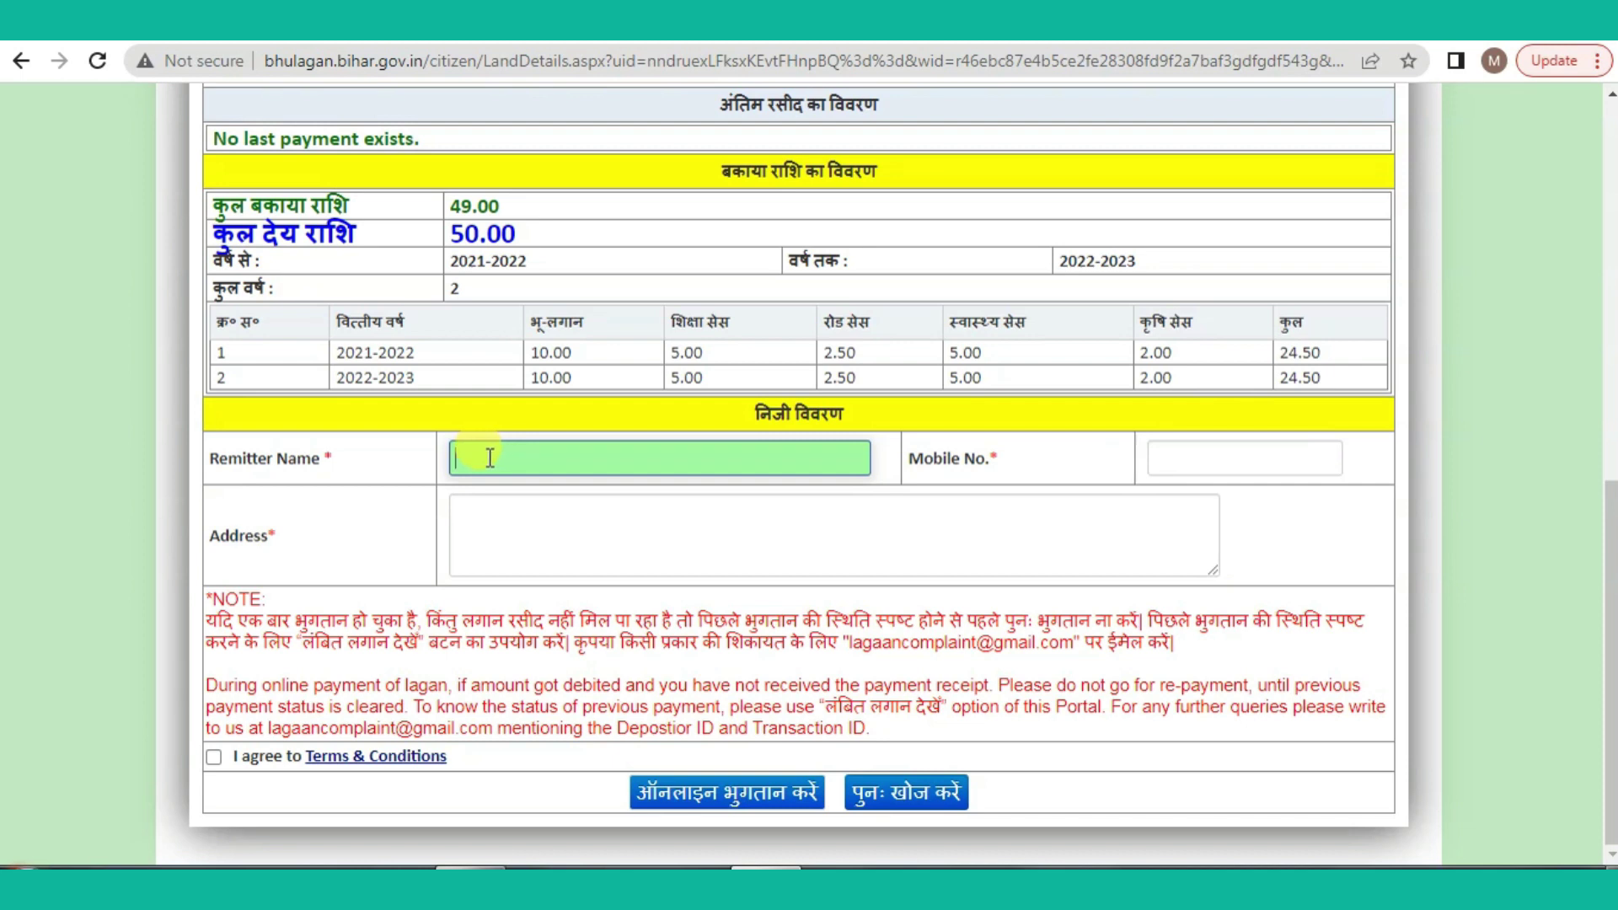
click(1184, 460)
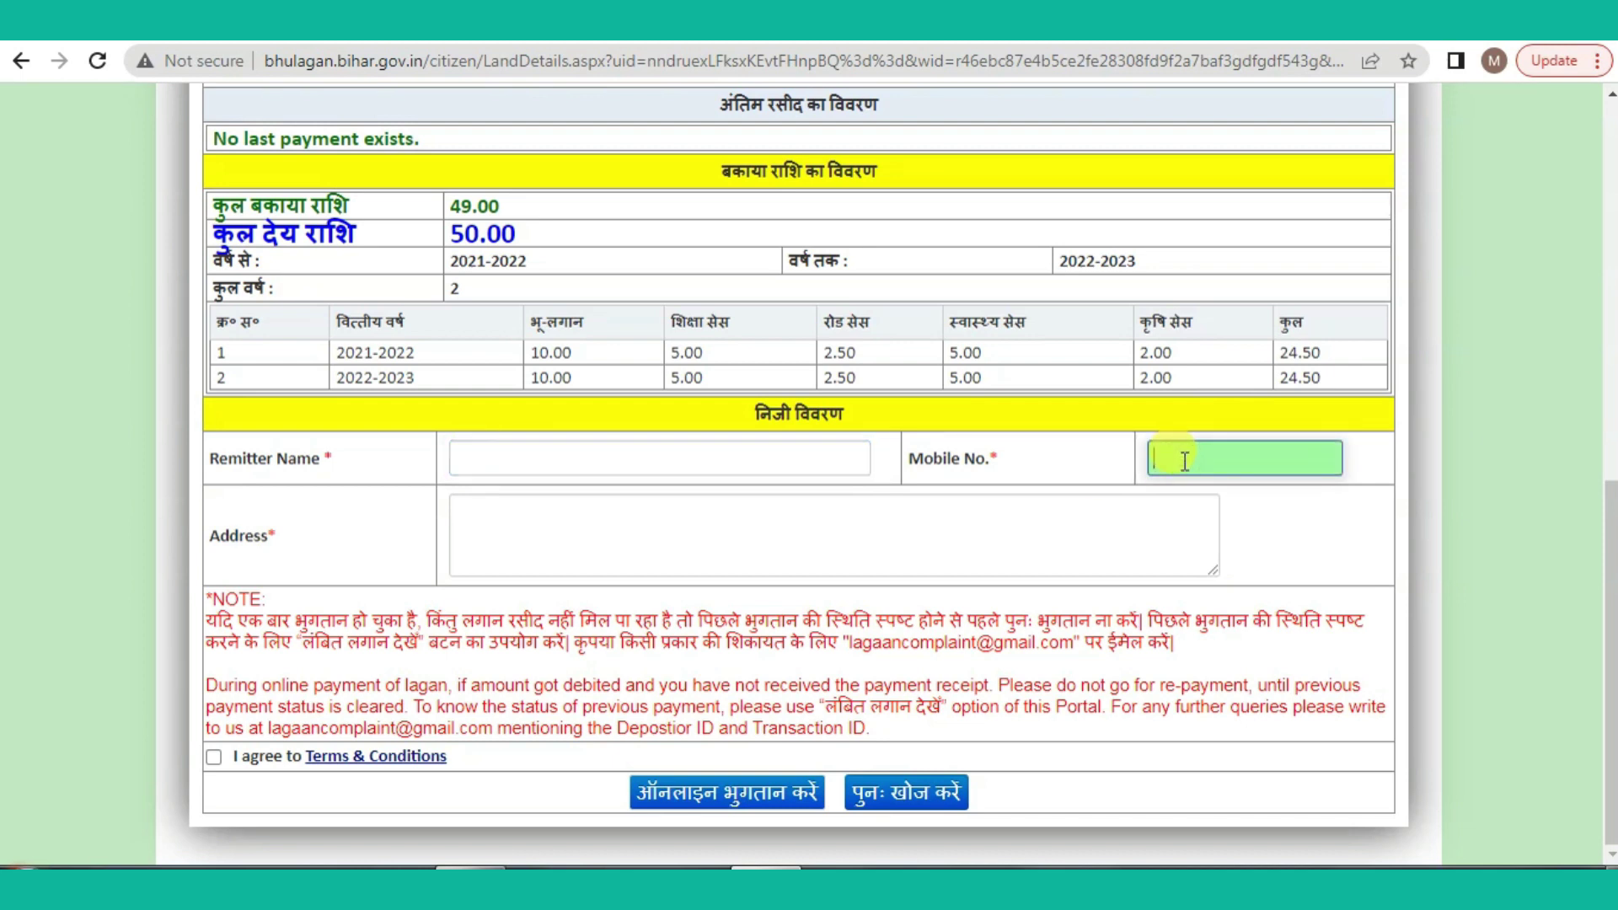
click(510, 514)
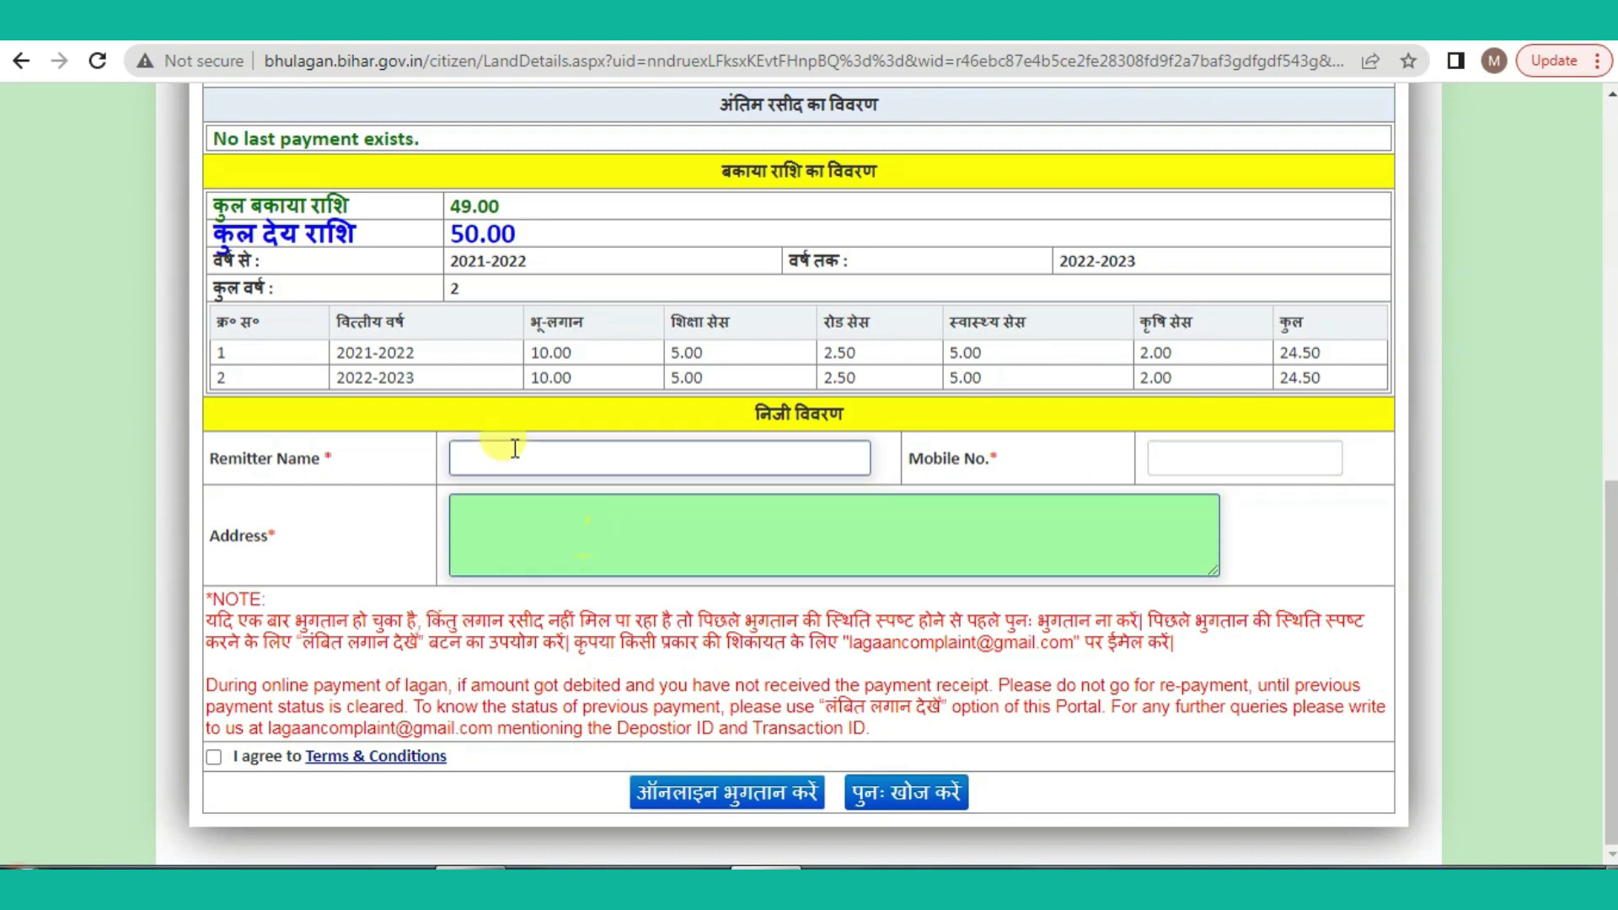
click(513, 455)
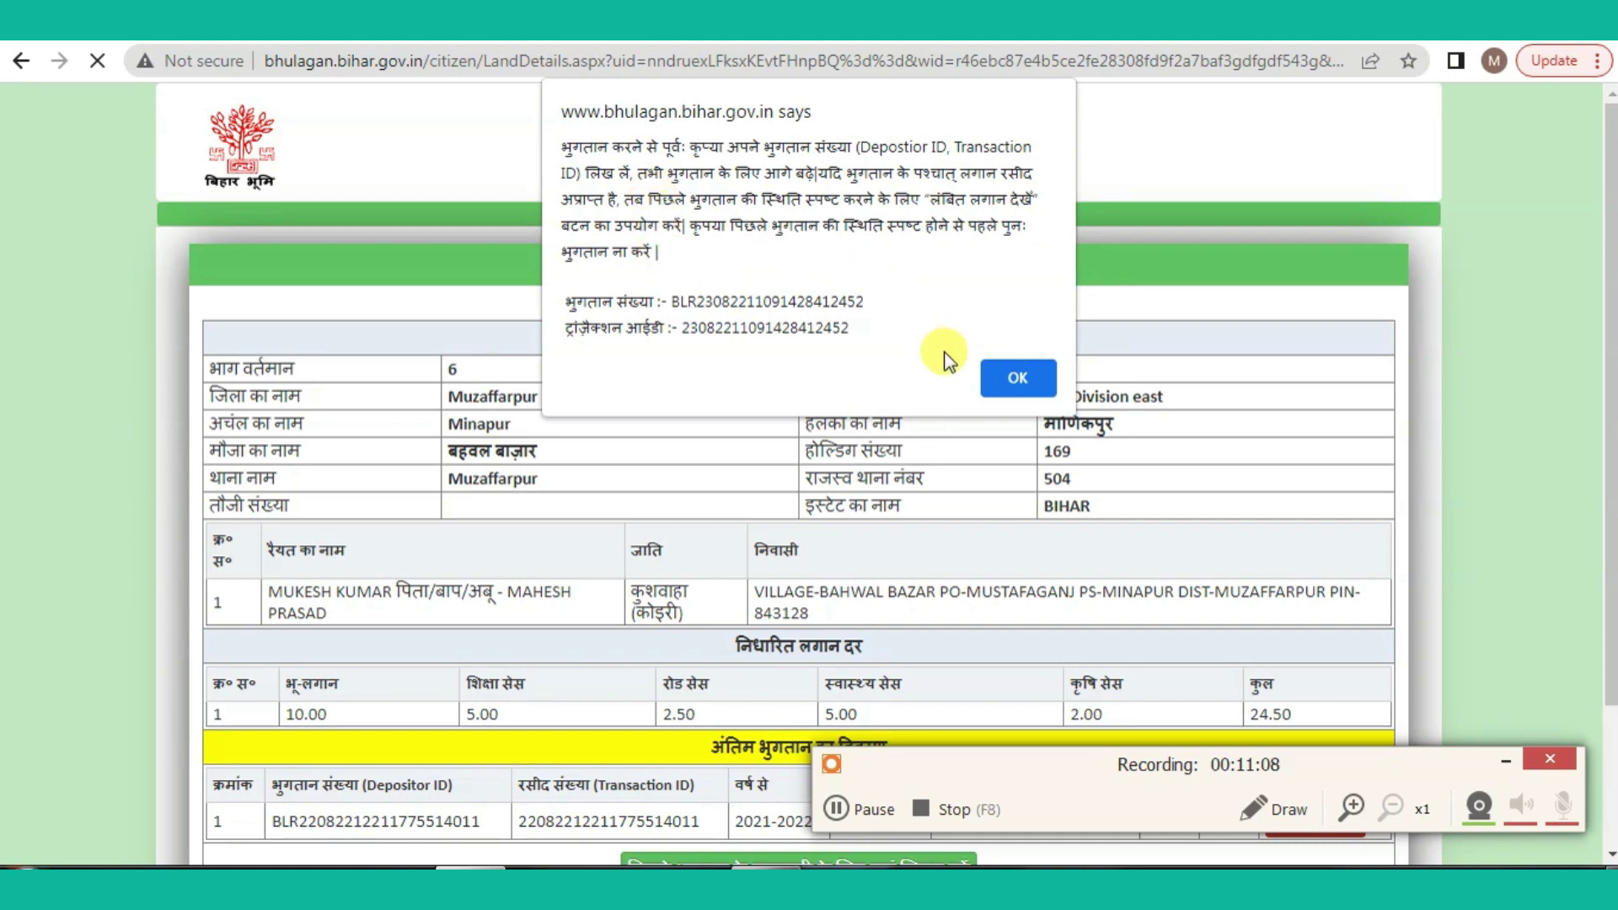
Step: Acknowledge the notice about noting the payment and transaction IDs, and return to the personal details section
click(1018, 381)
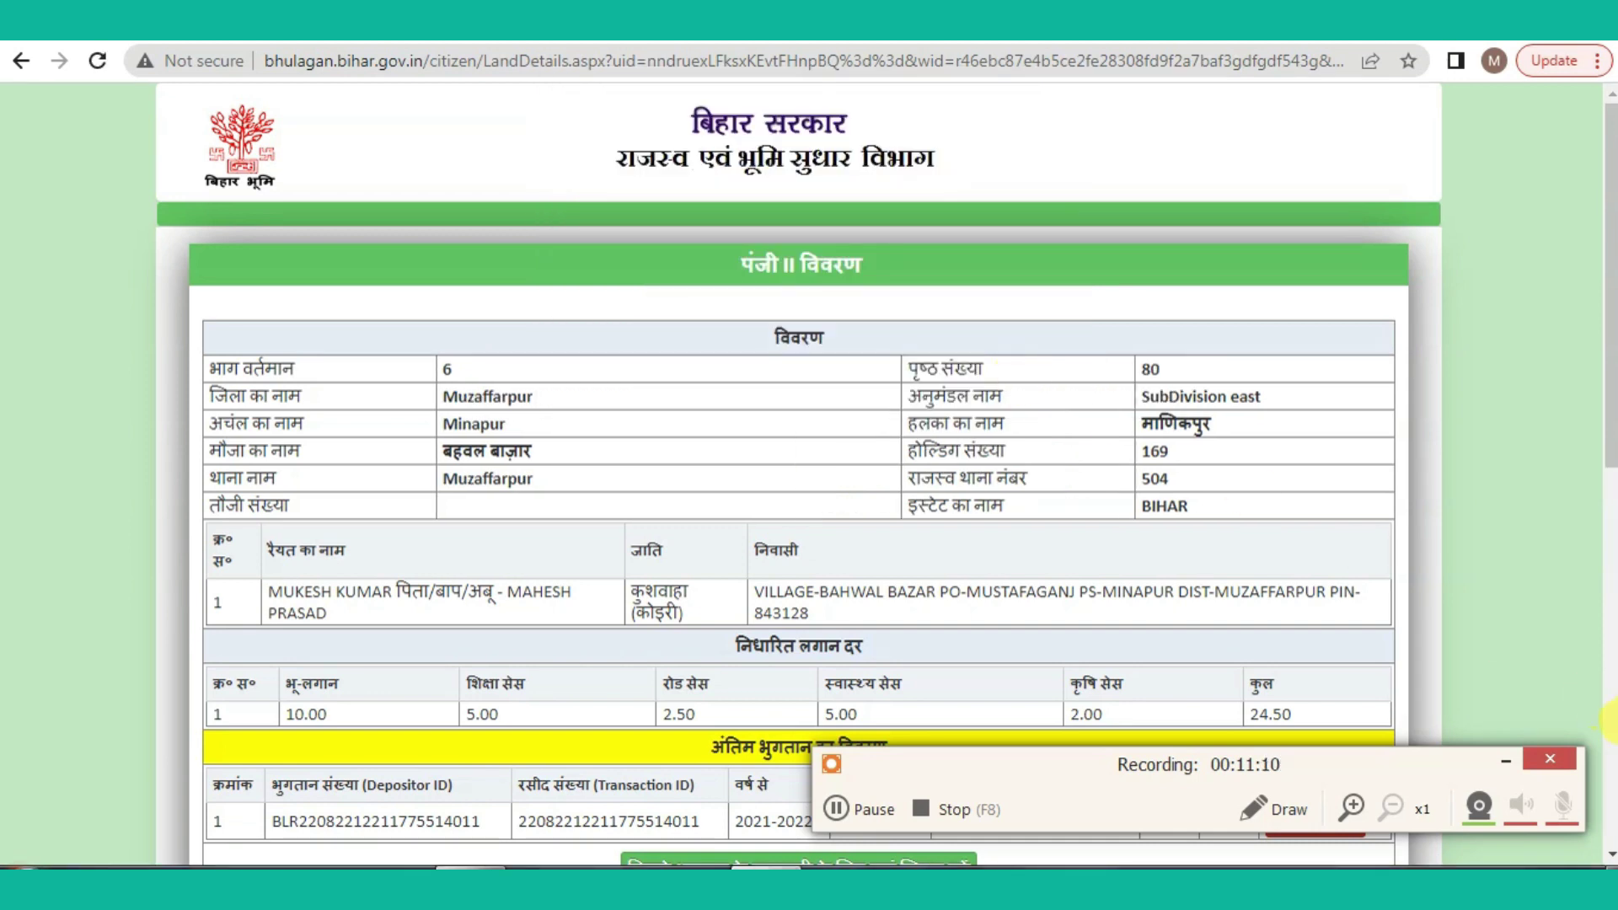
scroll(1569, 737, down, 7)
click(1507, 760)
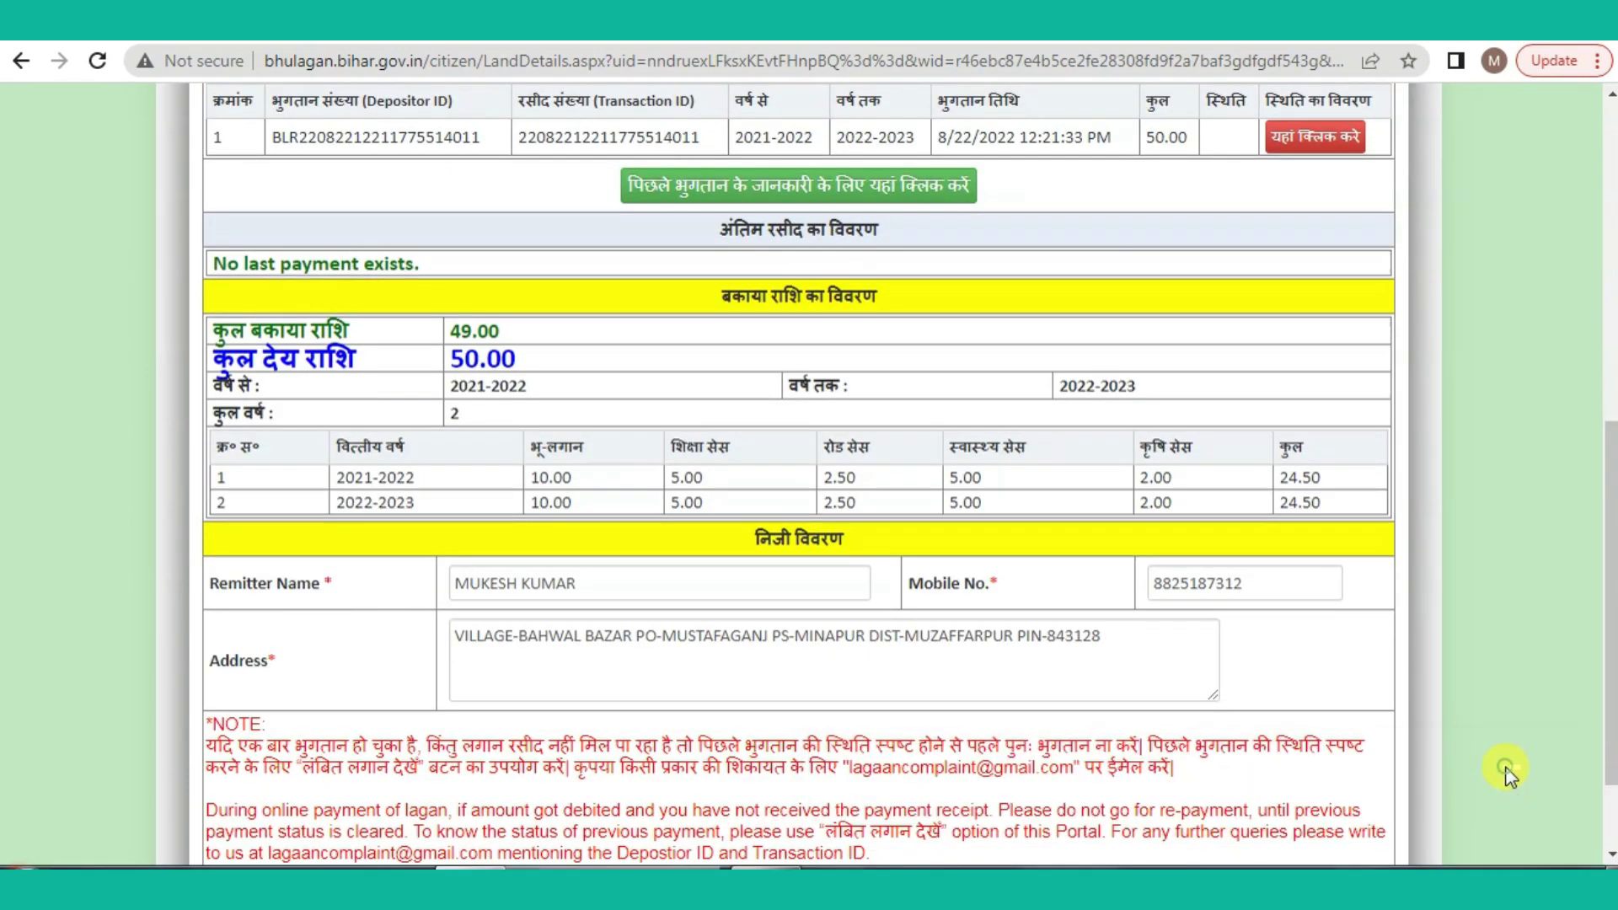
Step: Proceed to online payment from the land details page and review the department, account and payer details down to the payment details
scroll(1509, 767, down, 2)
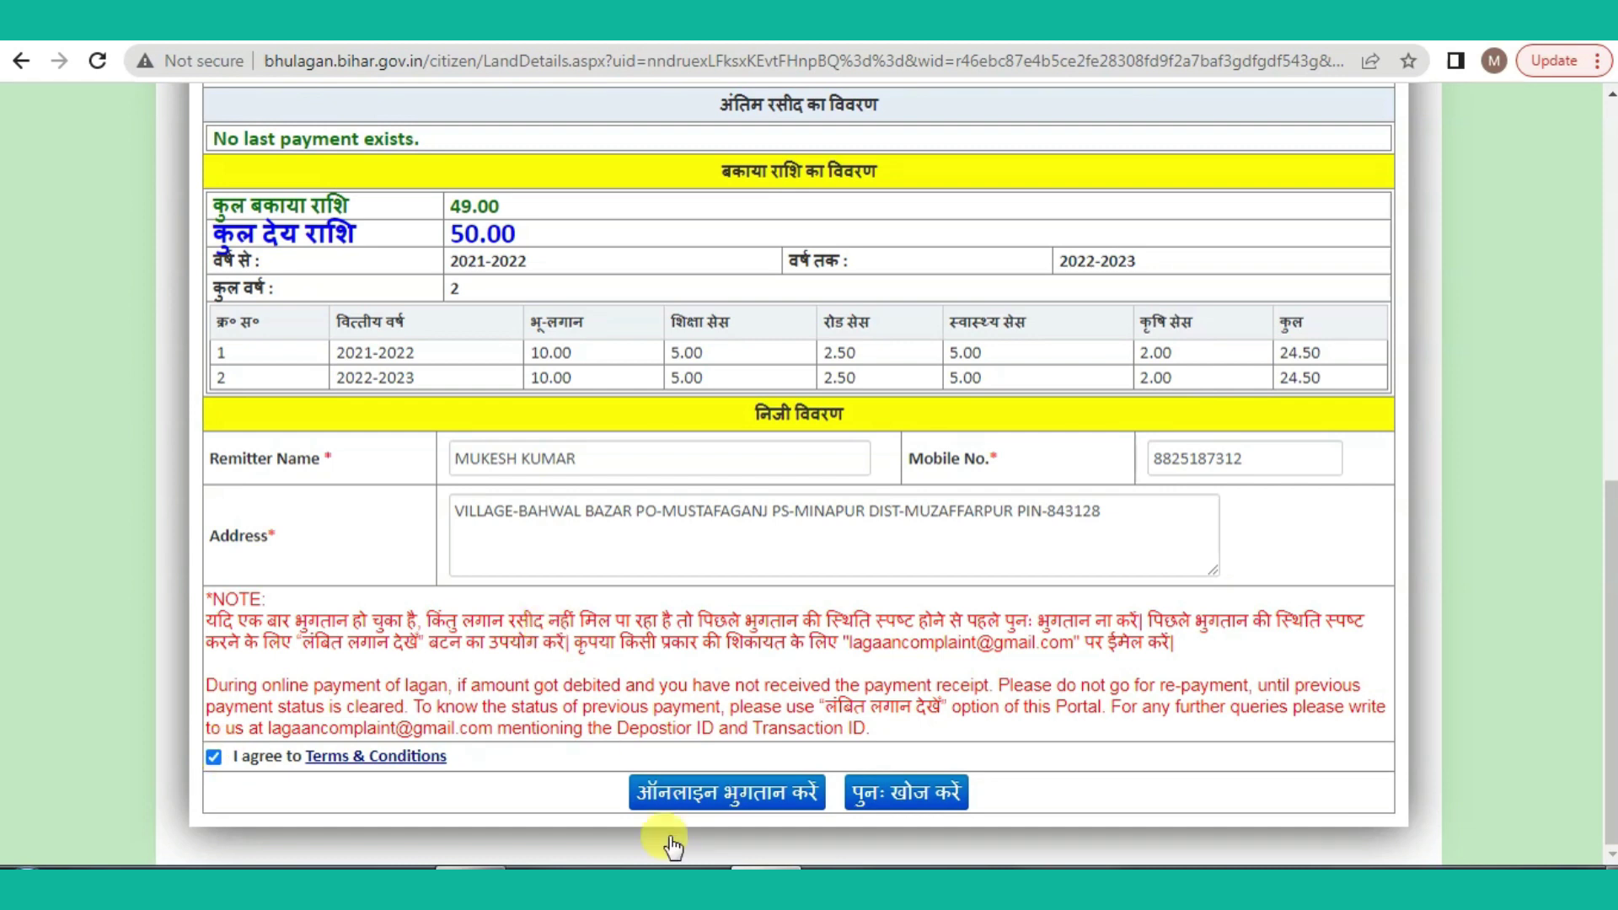
click(741, 793)
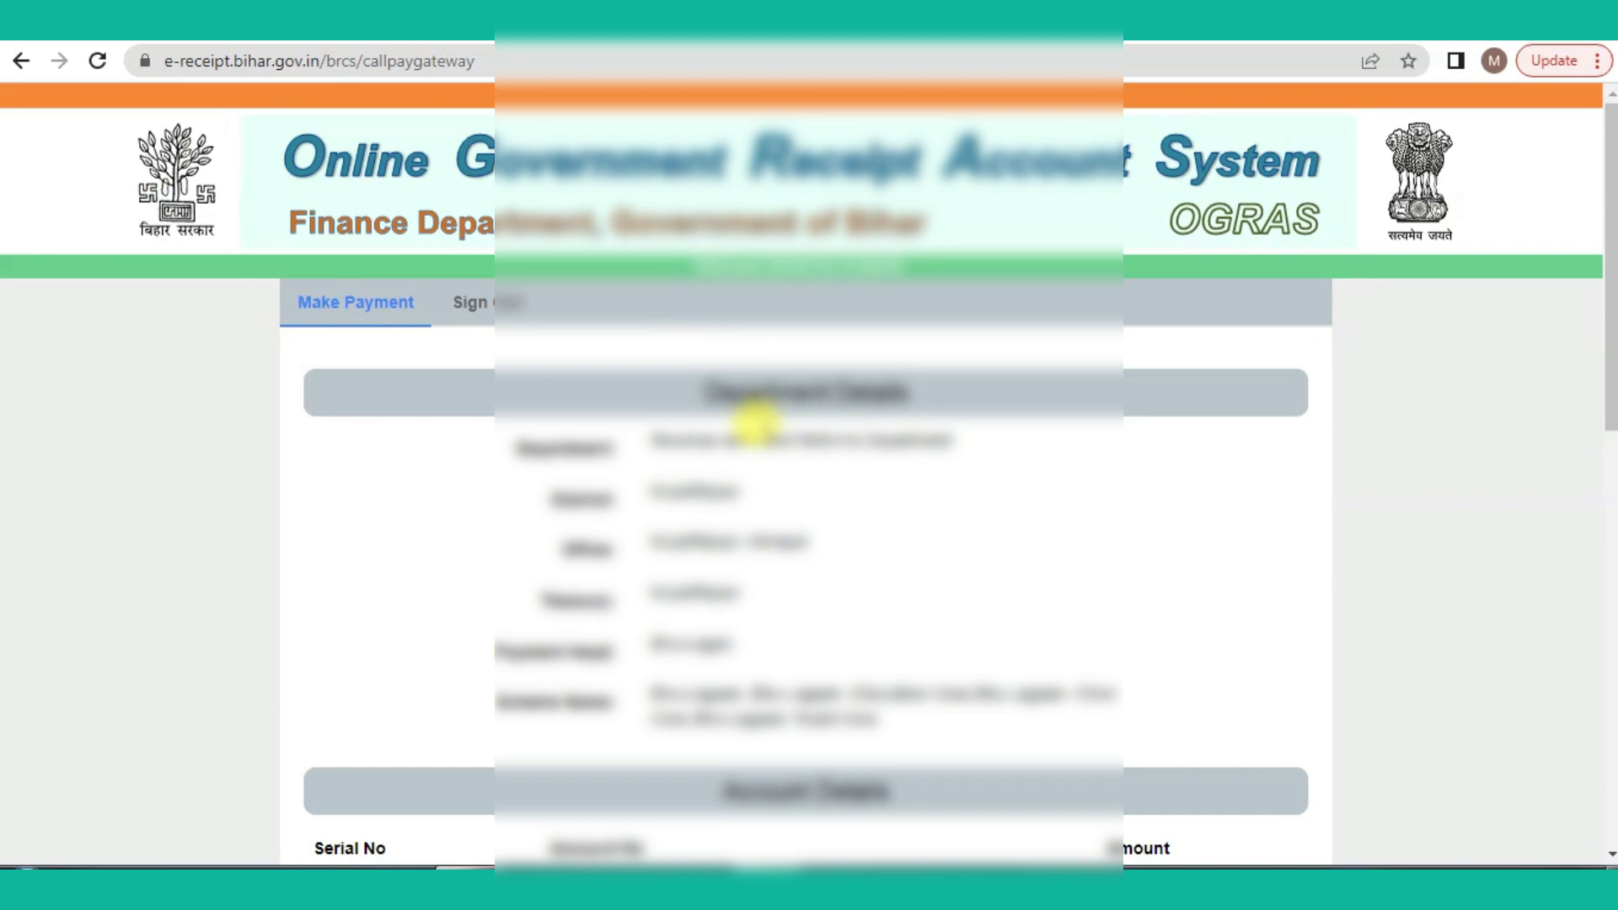
drag(1610, 367, 1602, 550)
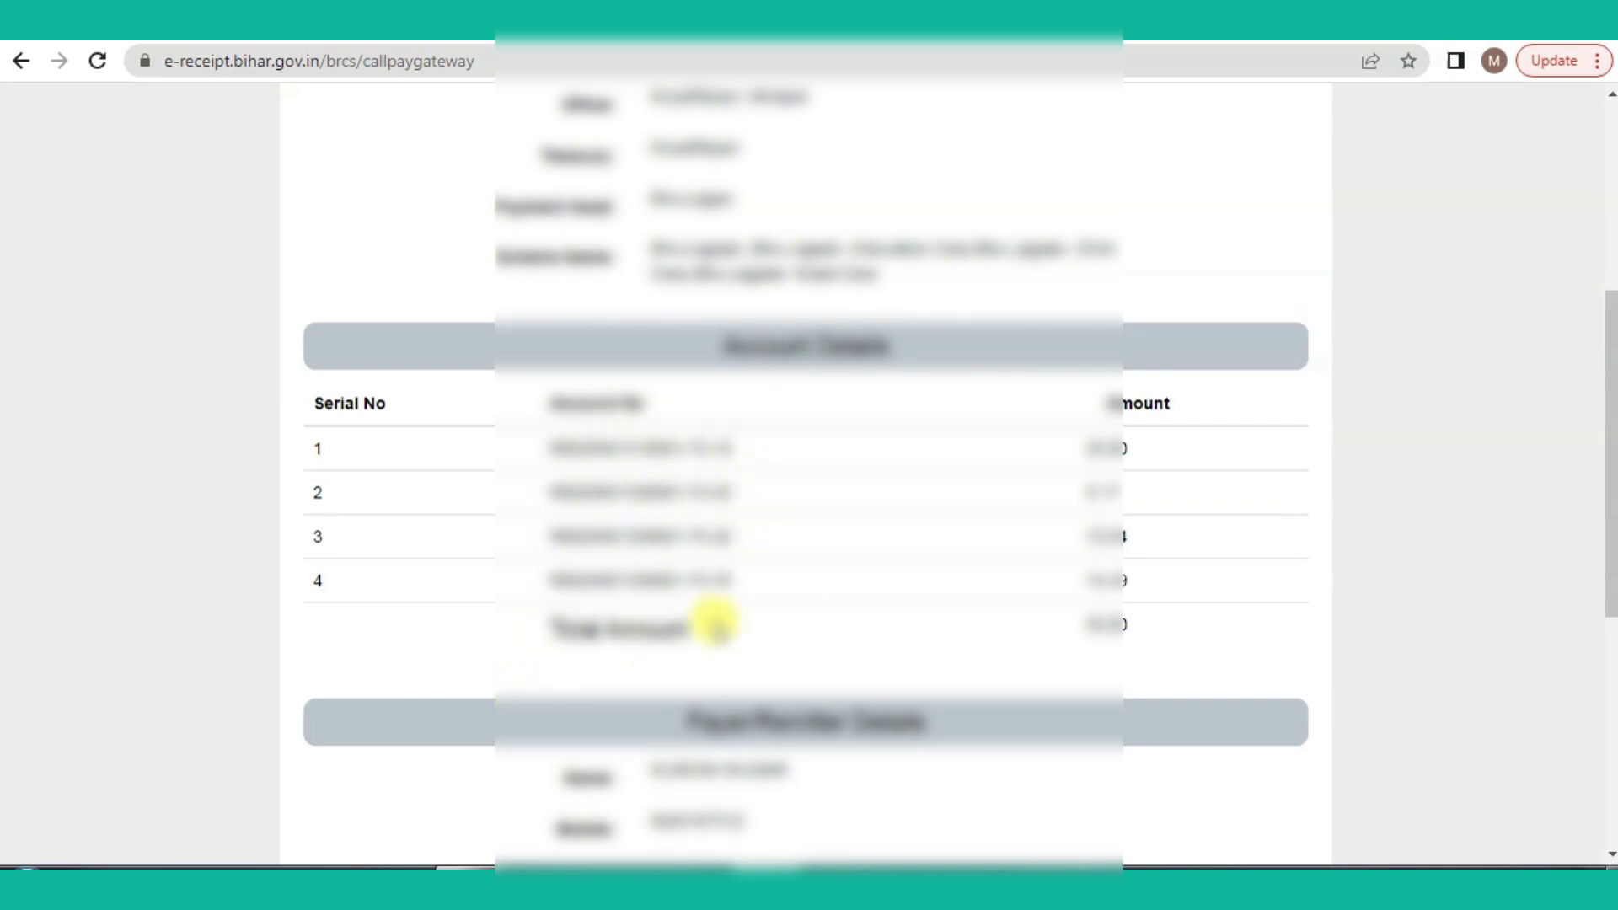
drag(1606, 517, 1610, 800)
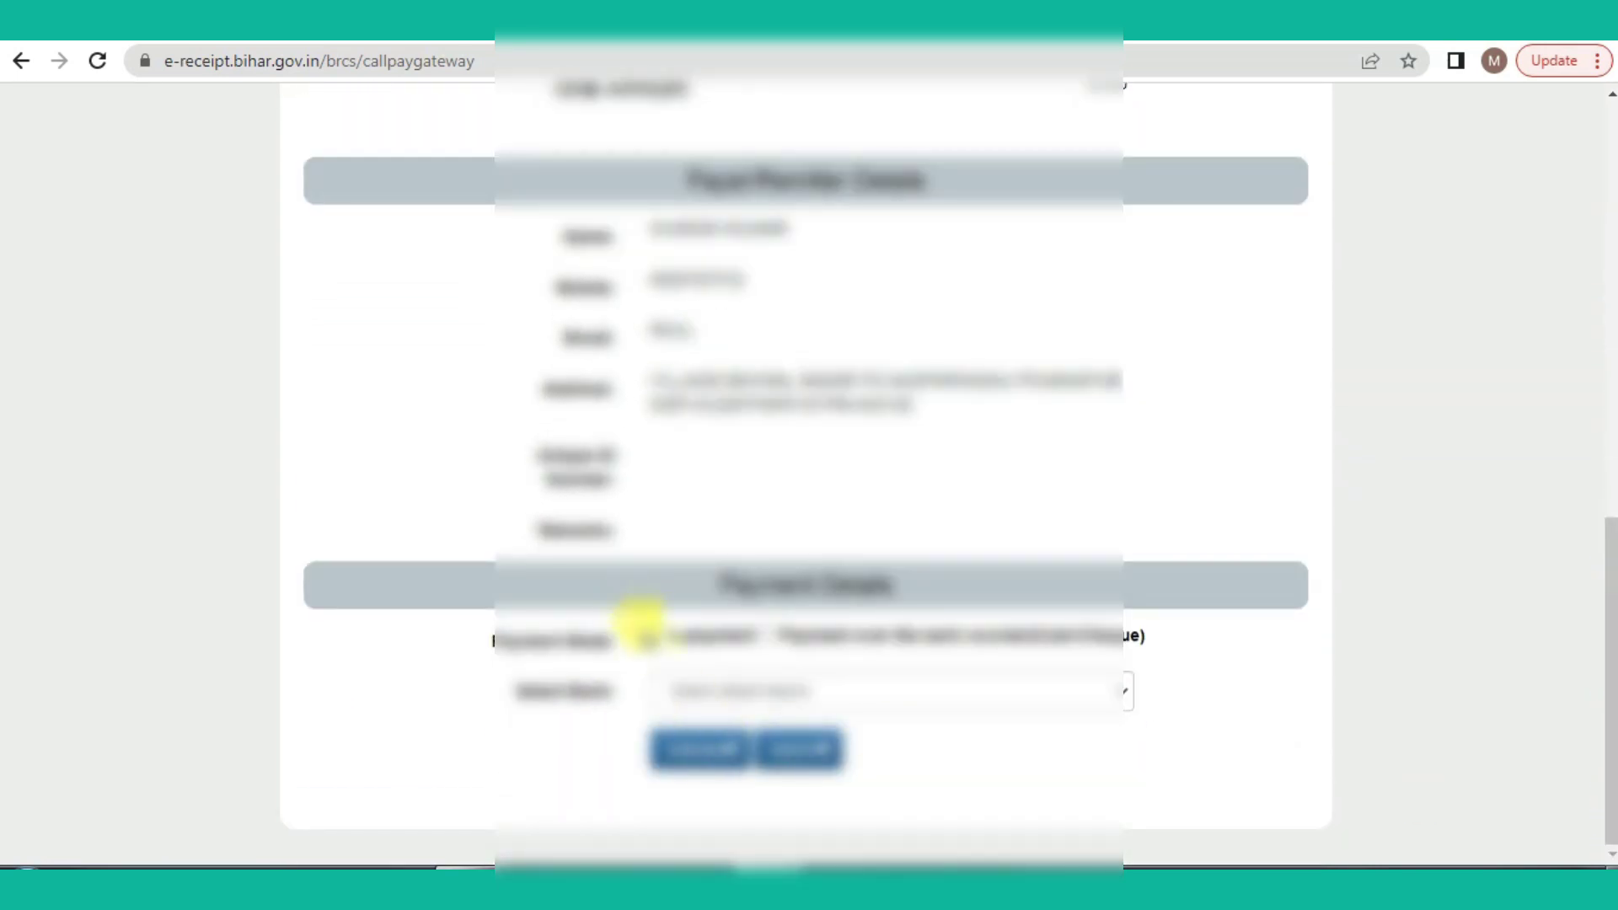
Step: Set the payment mode to e-payment, choose STATE BANK OF INDIA as the bank and submit the payment details
click(657, 636)
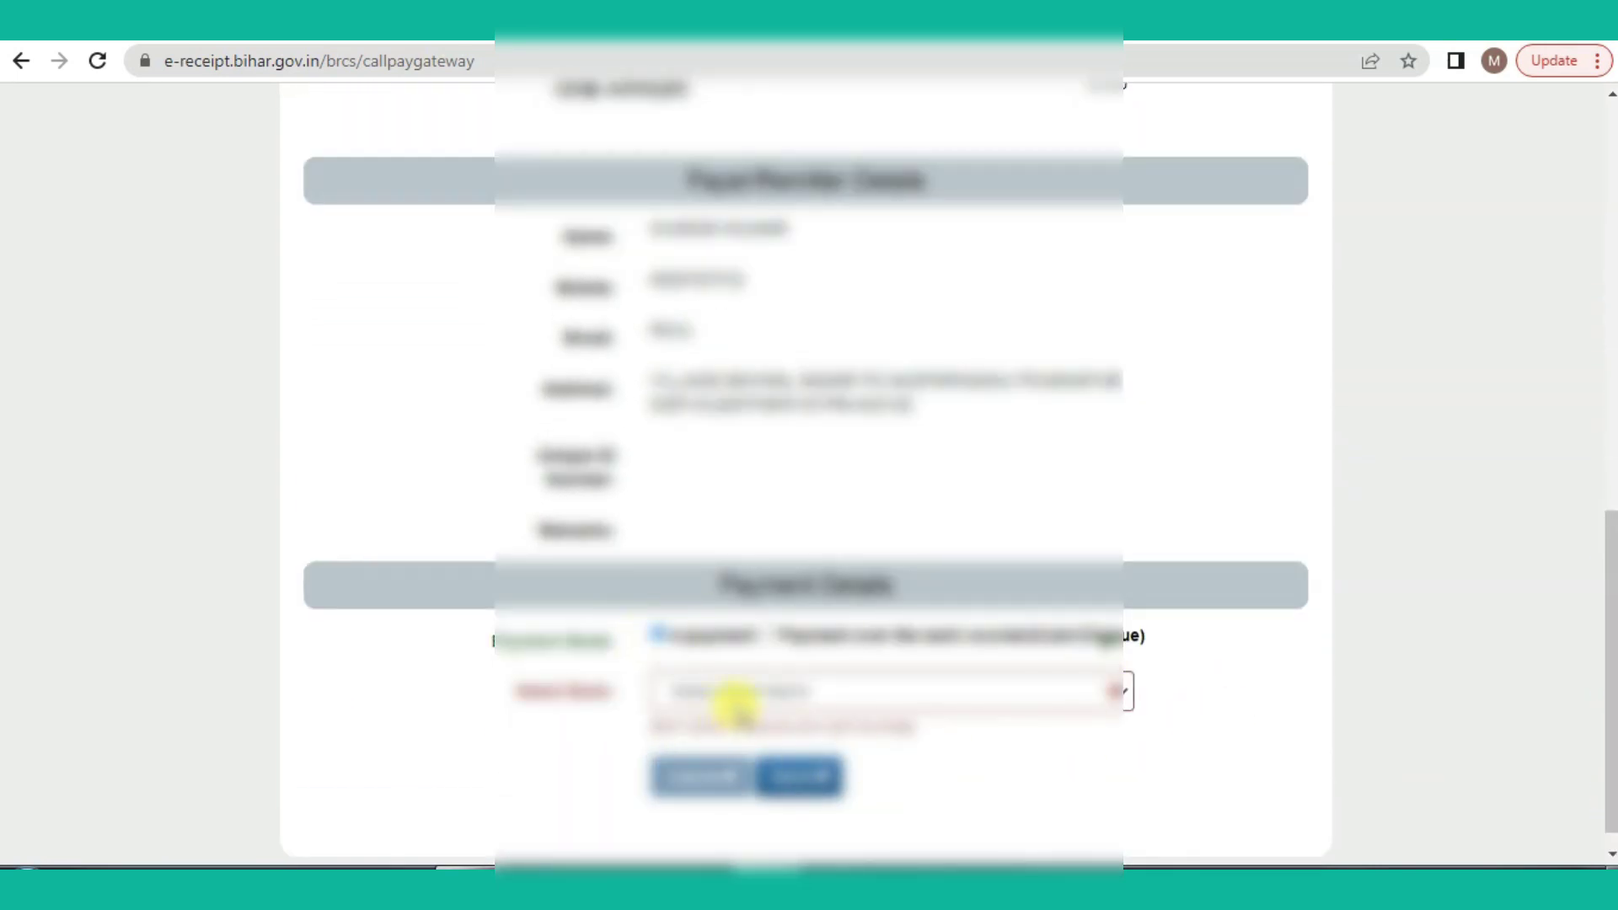
drag(1610, 599, 1601, 436)
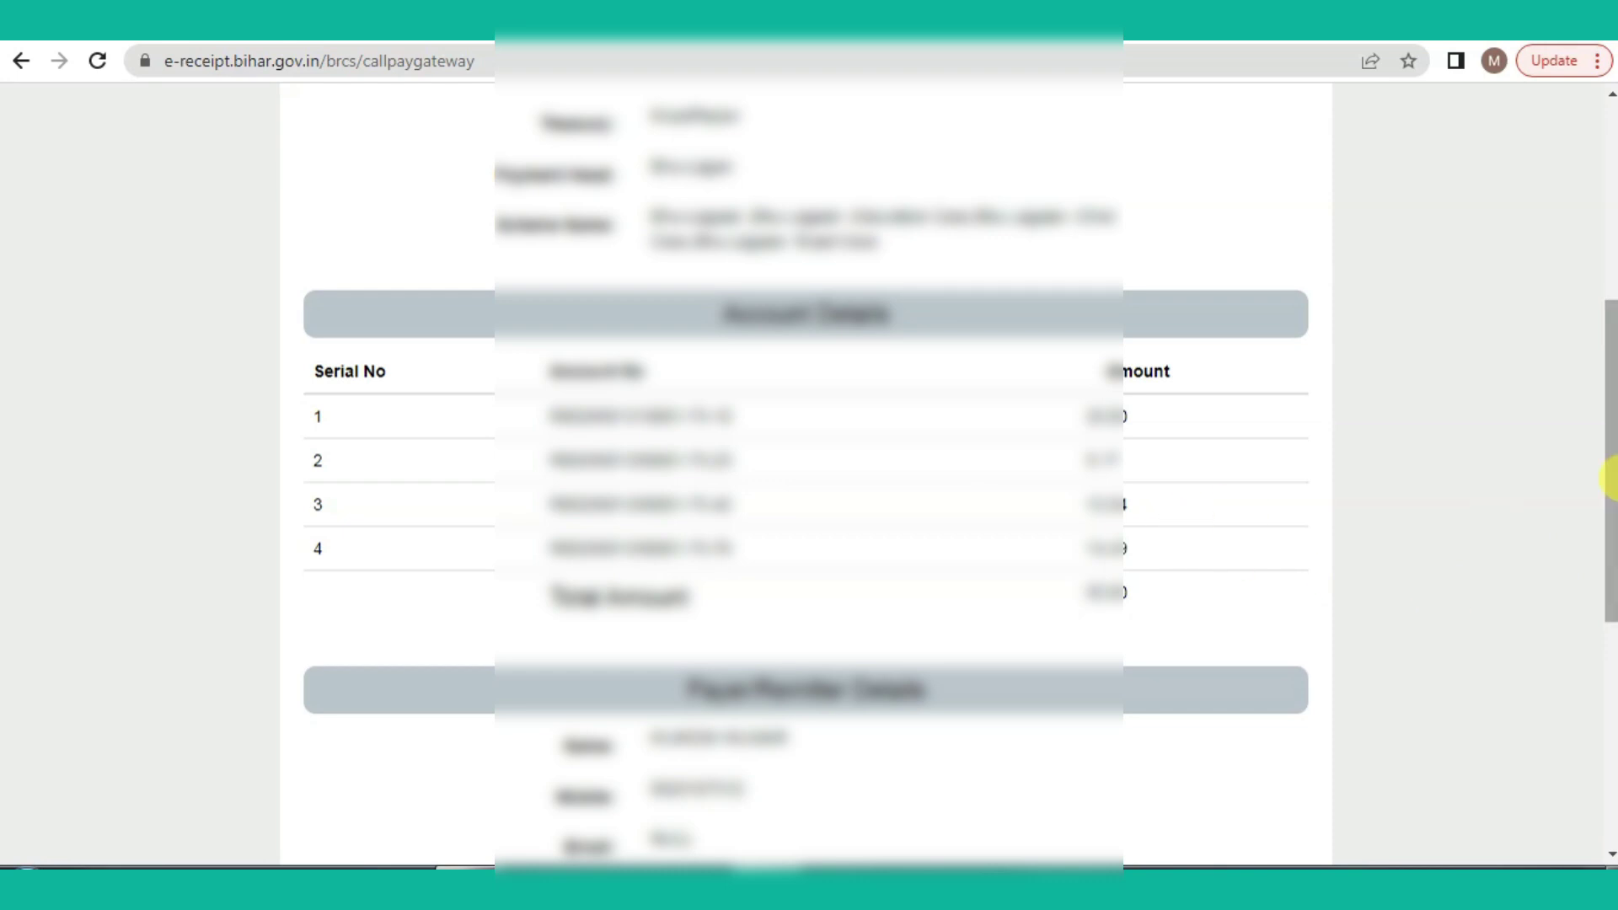
drag(1611, 460, 1610, 758)
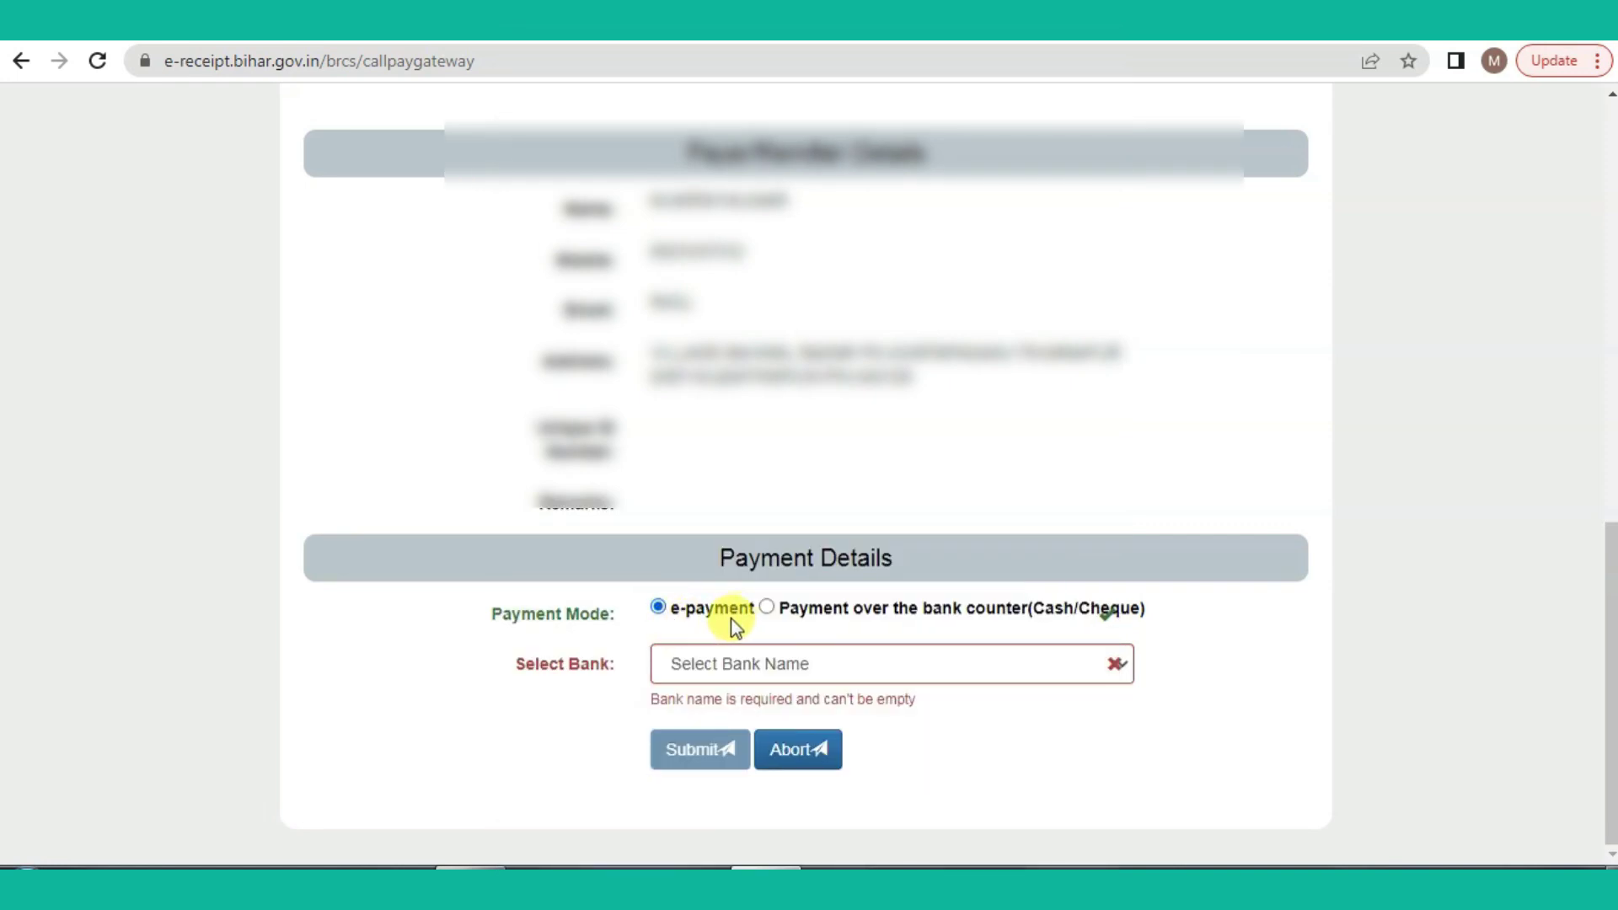
click(744, 674)
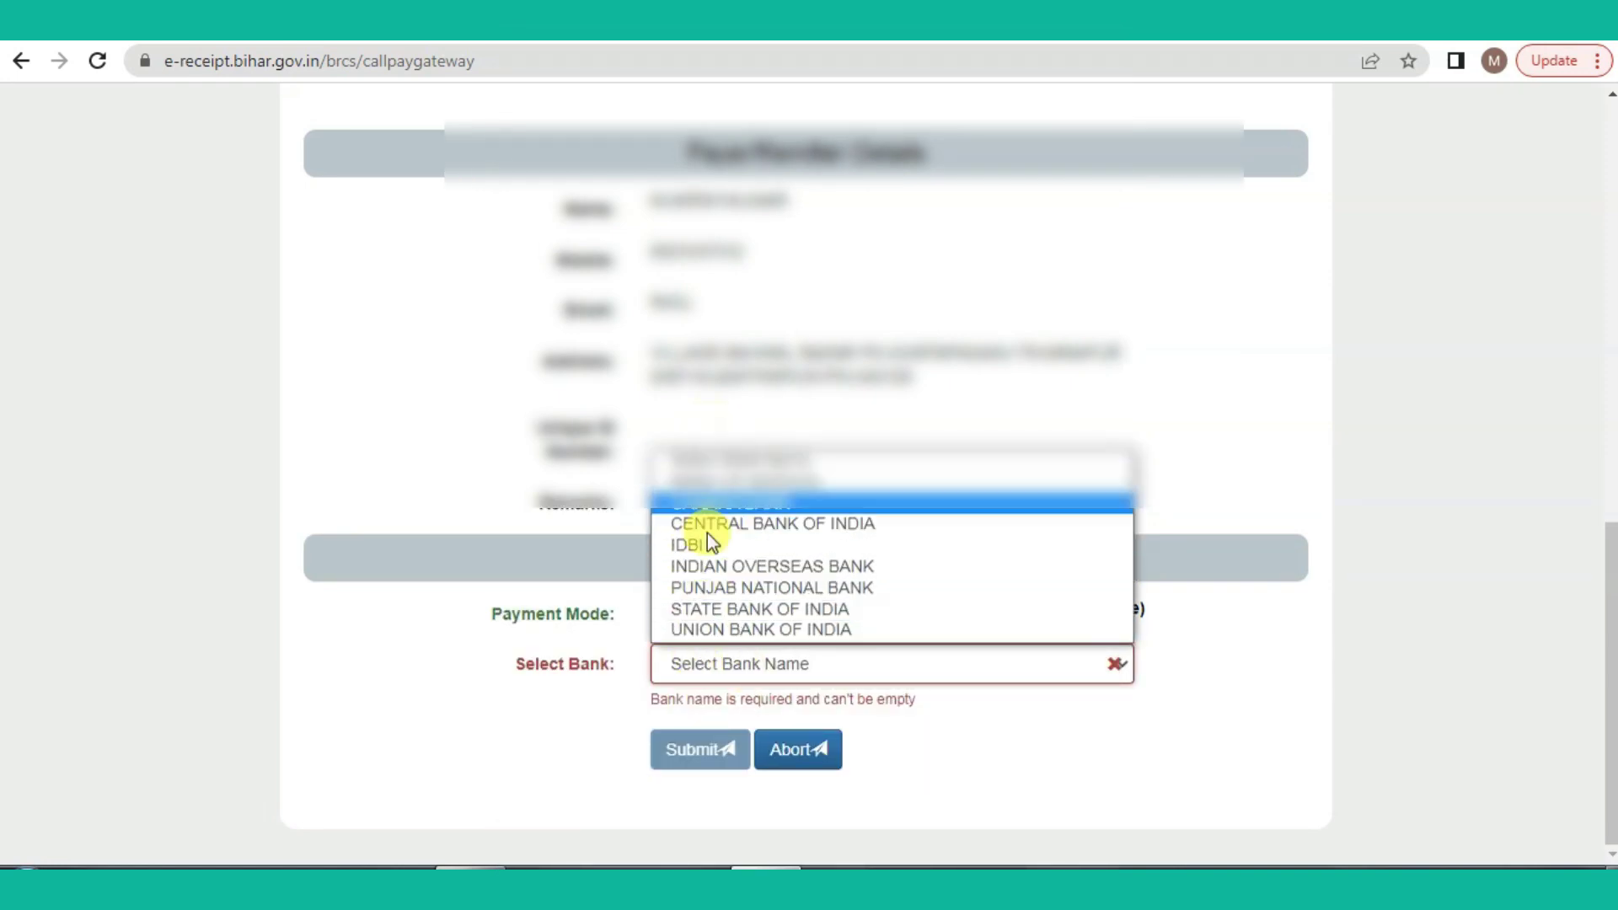
click(712, 620)
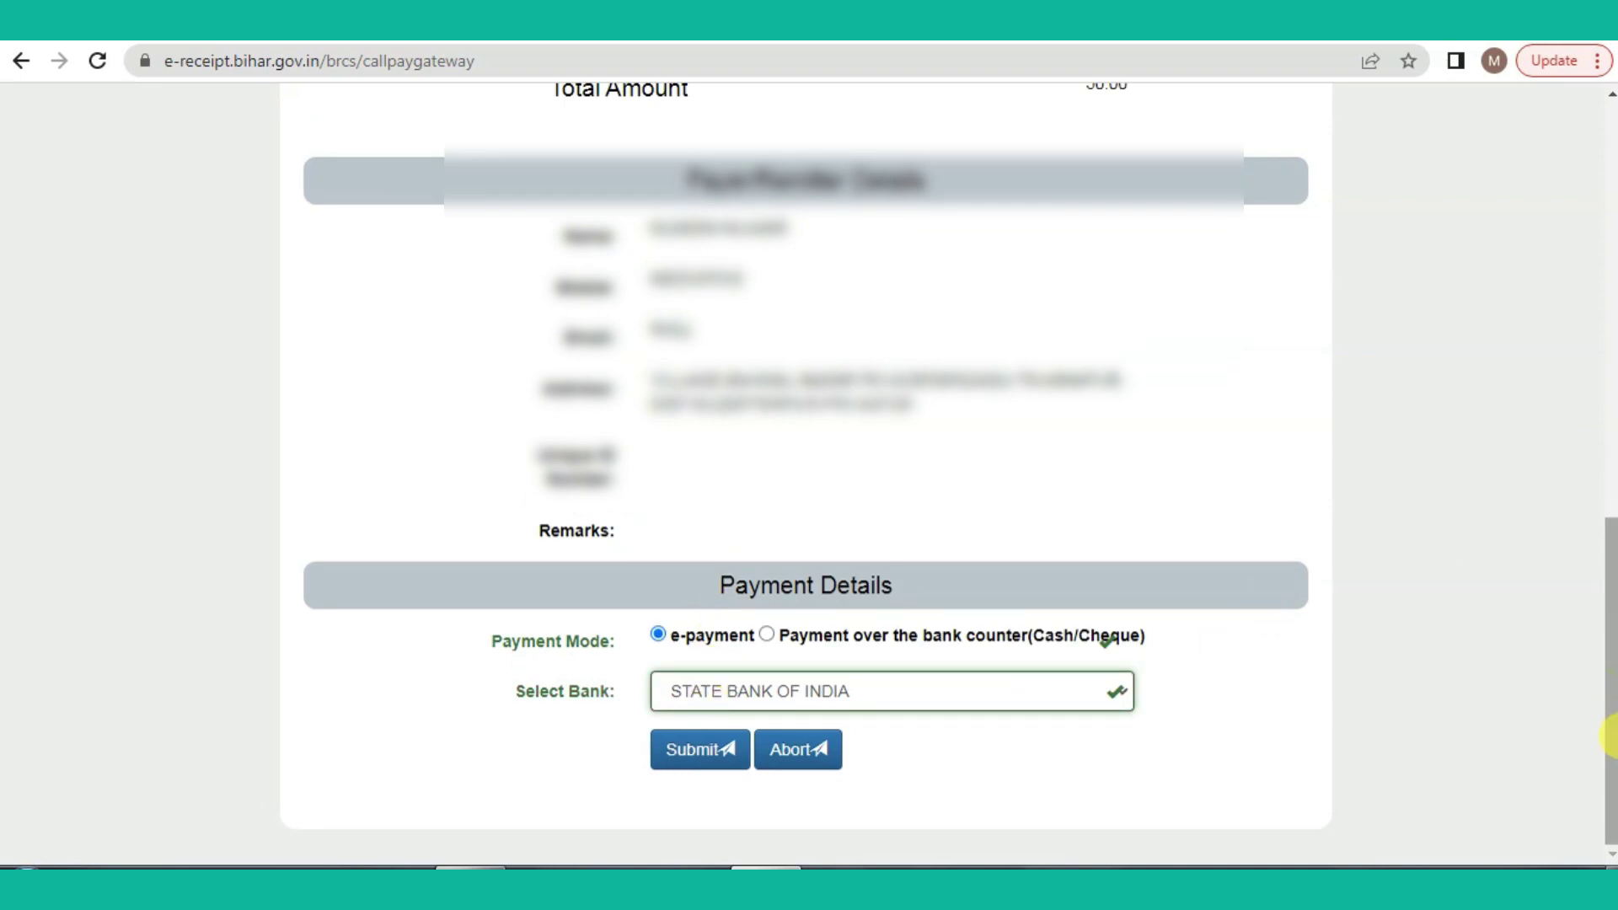
click(684, 756)
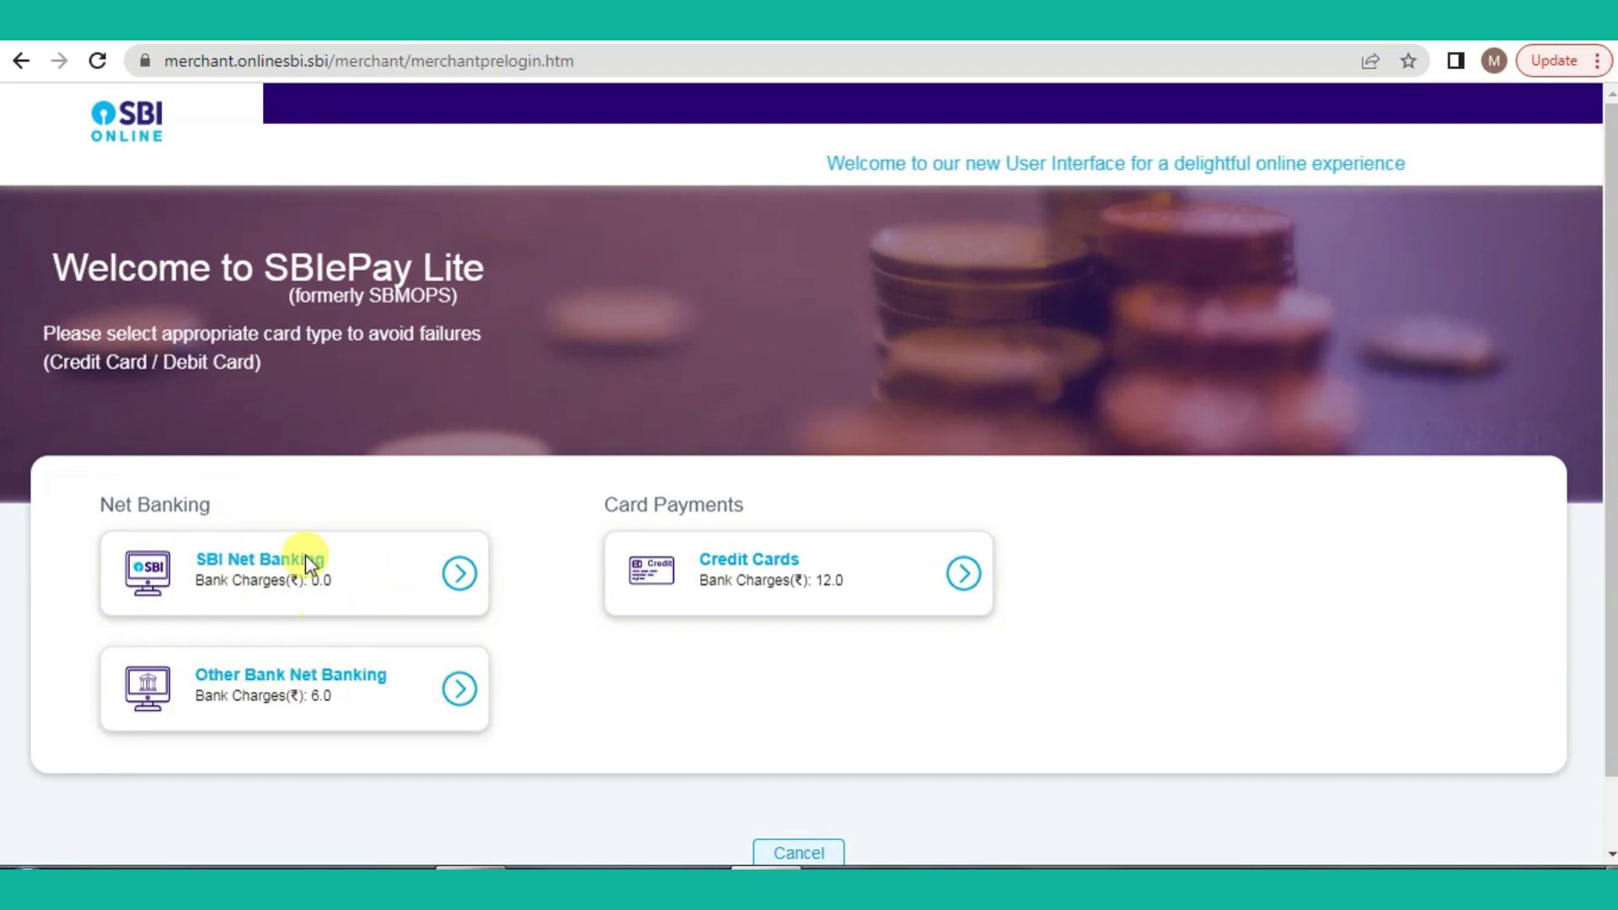
Step: Choose SBI Net Banking as the payment method and send the returned payment information despite the insecure form warning
click(455, 573)
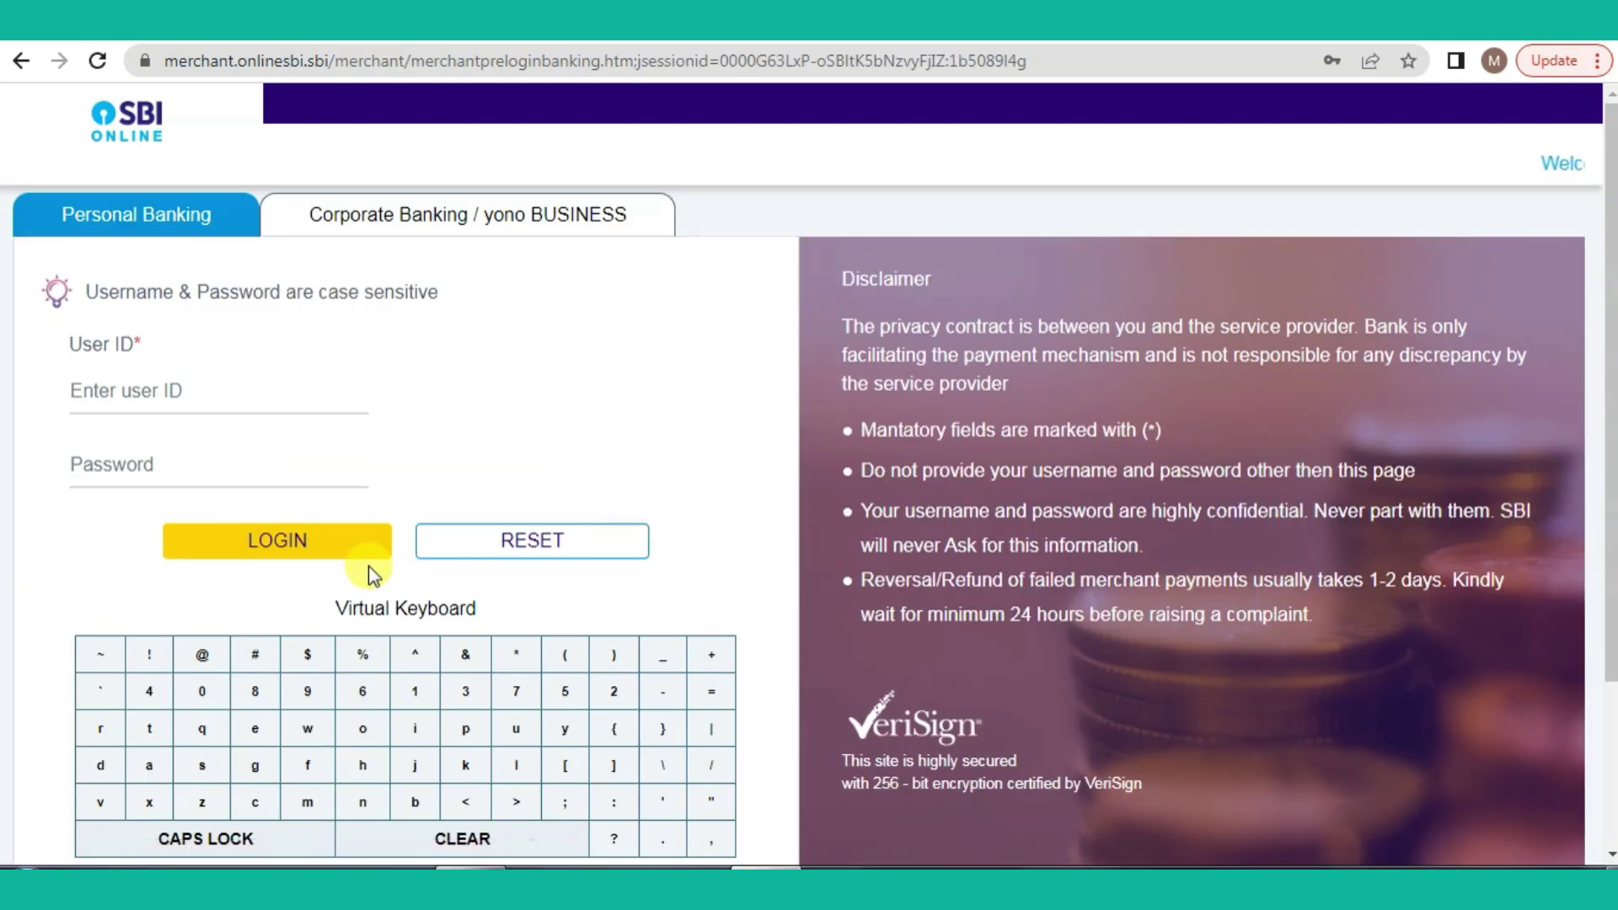
mouse_move(1611, 415)
mouse_down()
mouse_move(1611, 483)
mouse_move(1611, 421)
mouse_up()
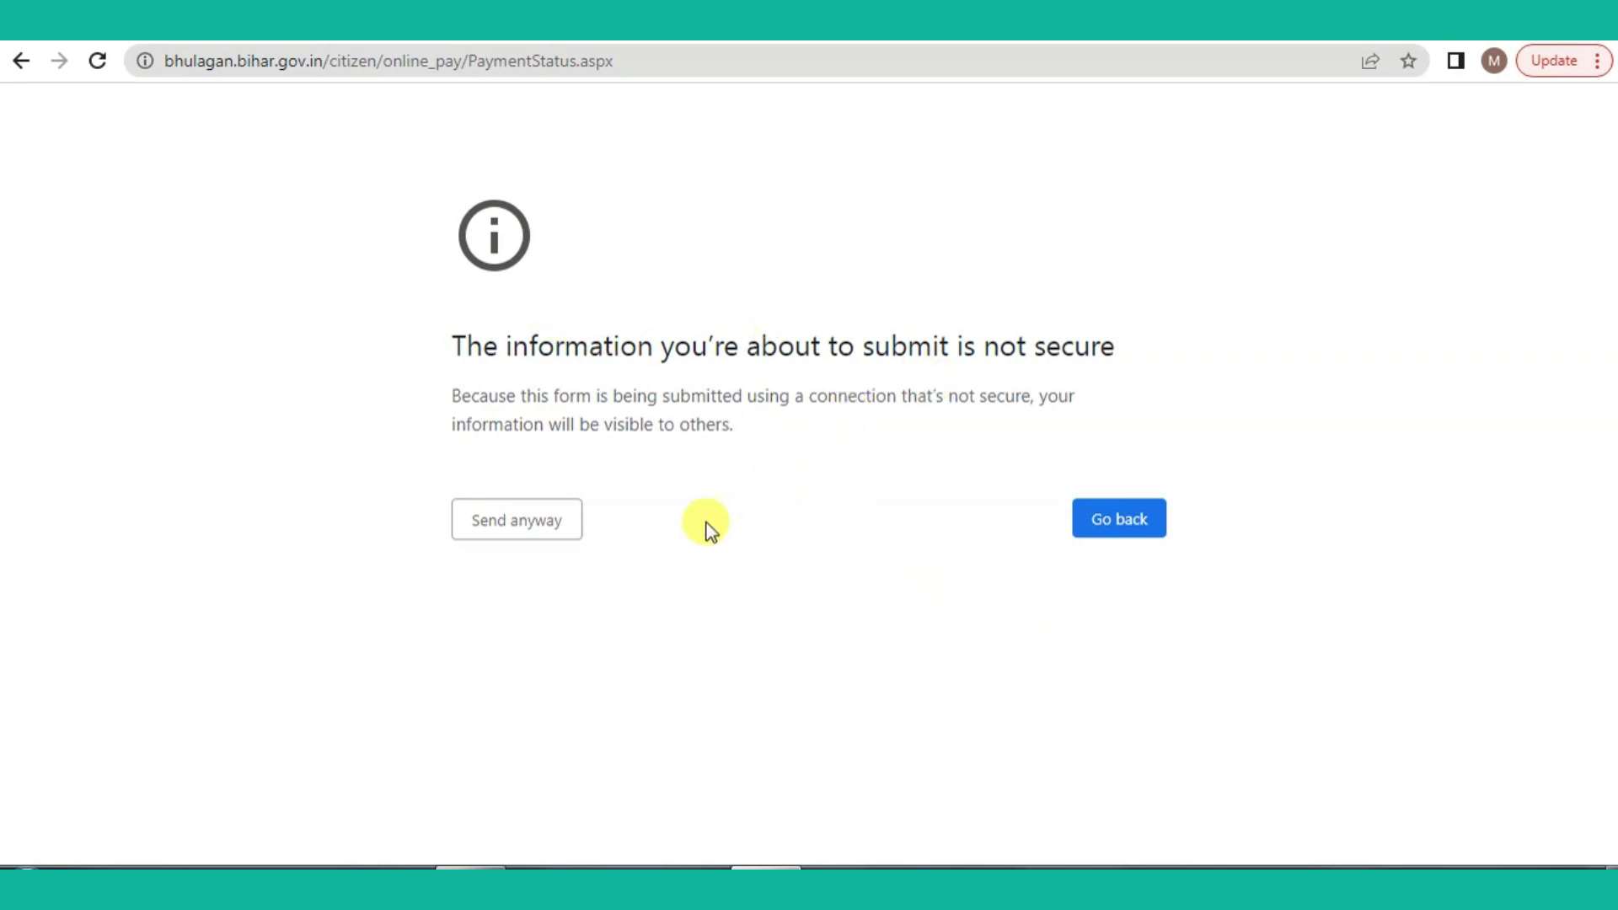
click(520, 526)
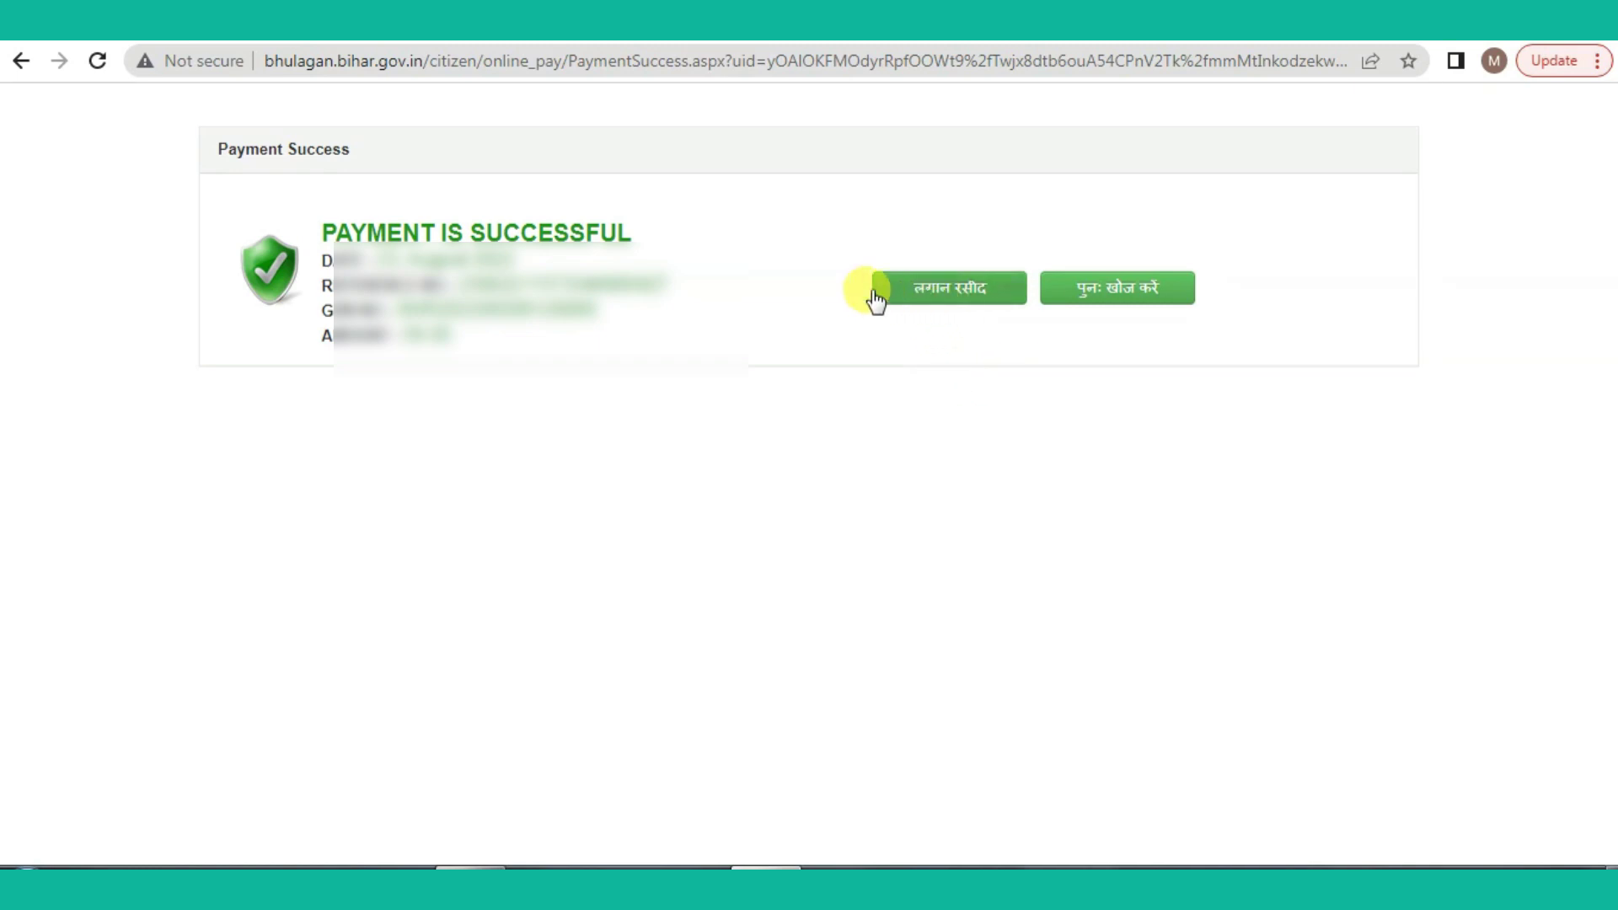
Step: Open the लगान रसीद from the payment success page, dismiss the translation offer and review the receipt down to its QR code
click(940, 294)
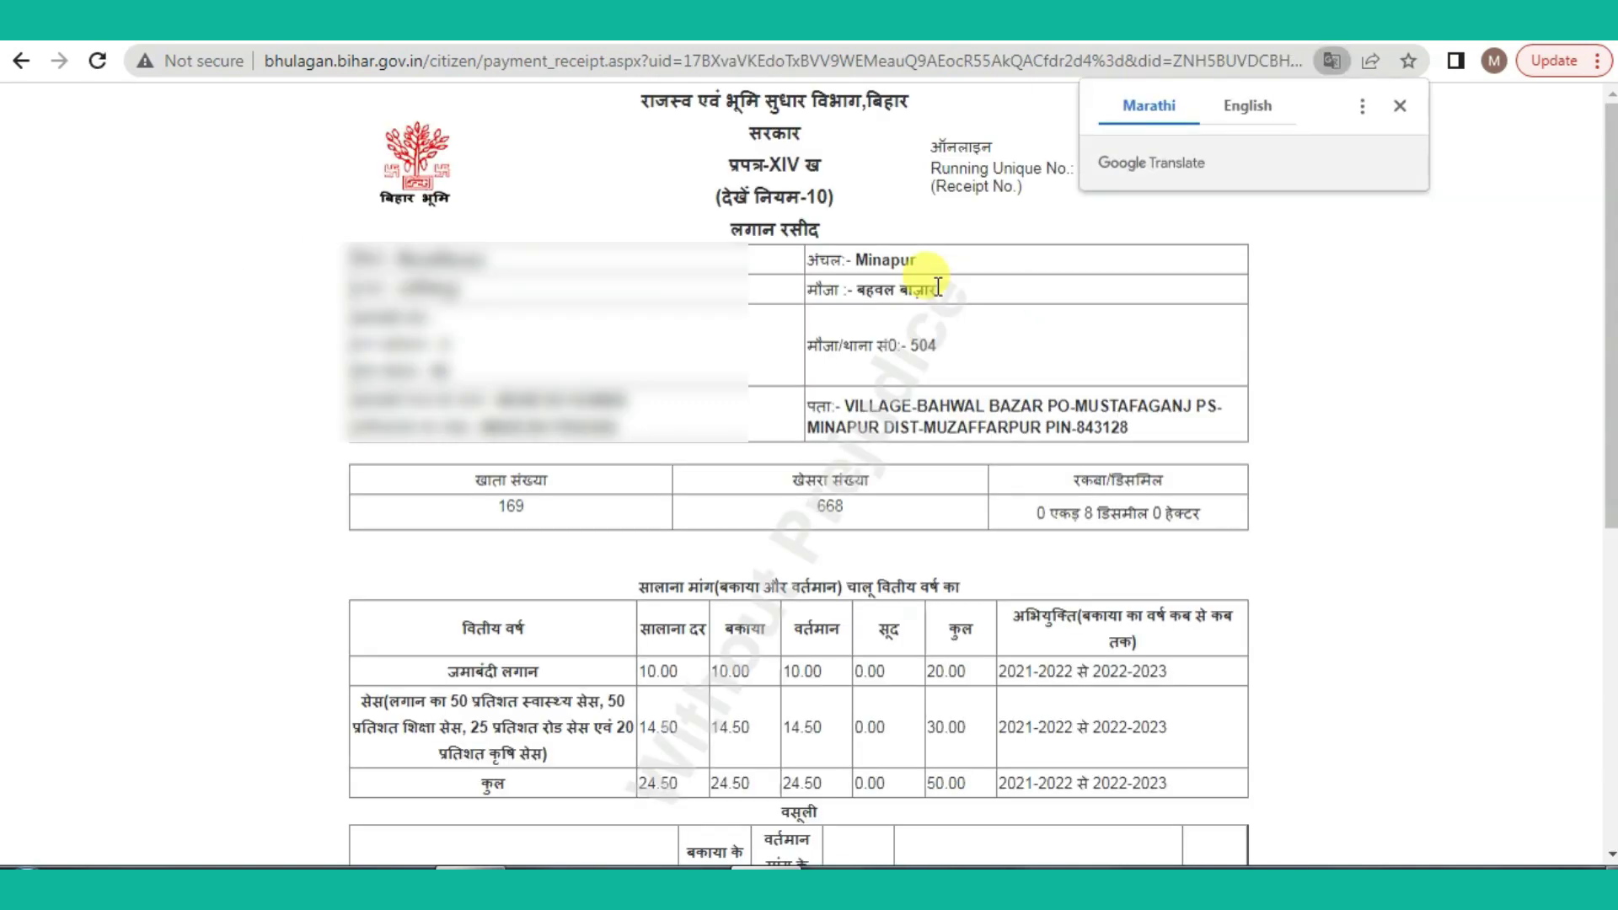
click(1392, 387)
drag(1609, 413, 1611, 603)
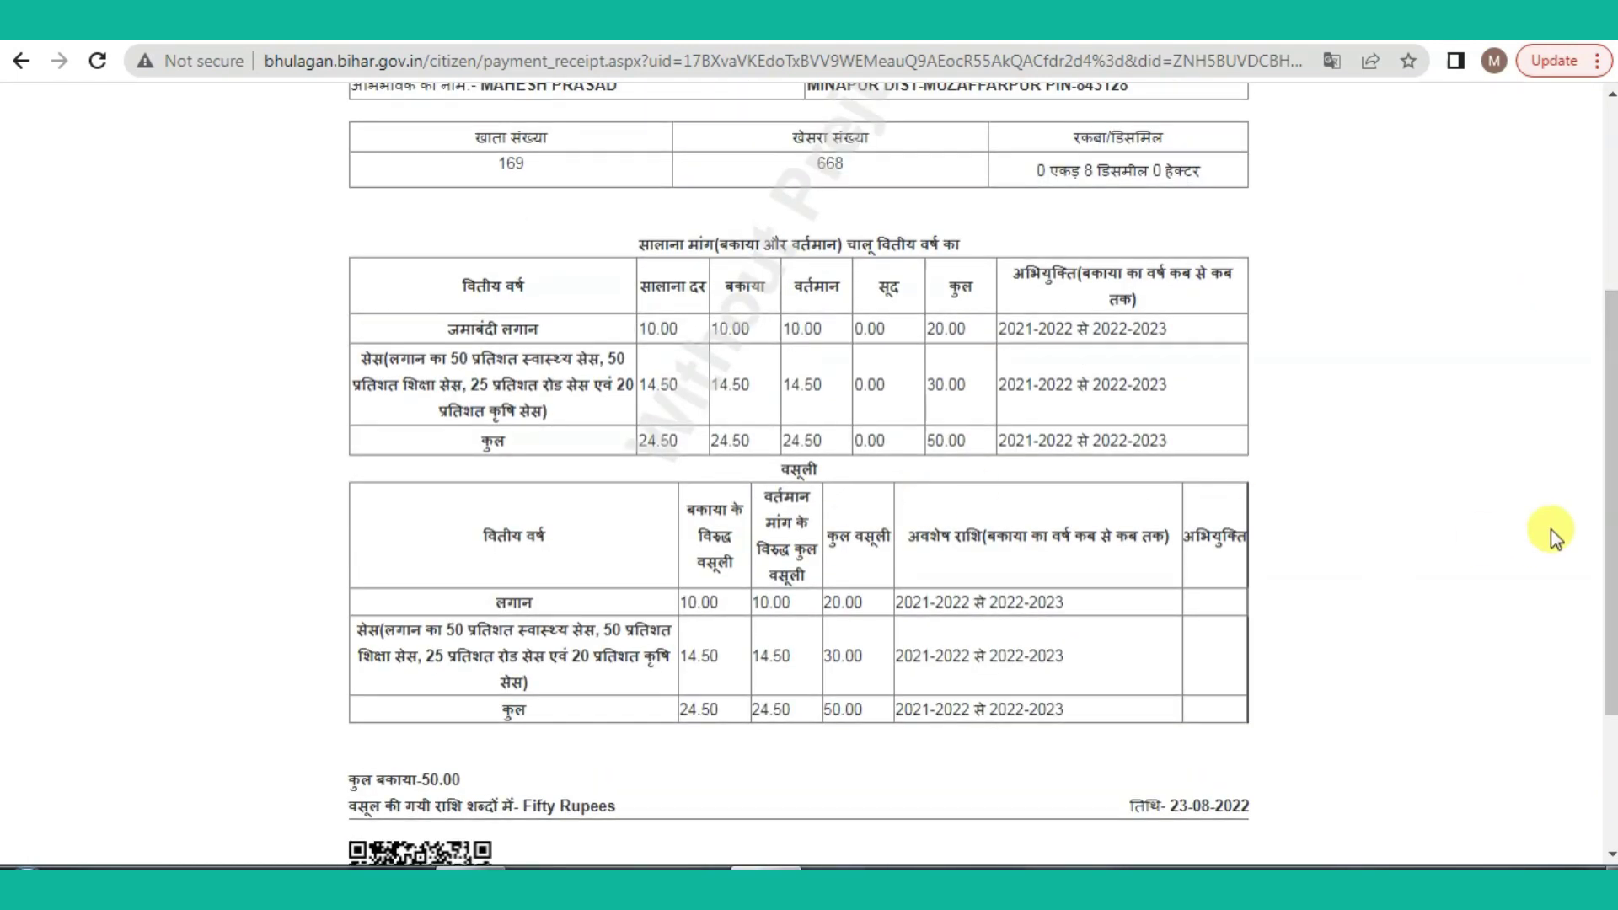
drag(1611, 540, 1611, 670)
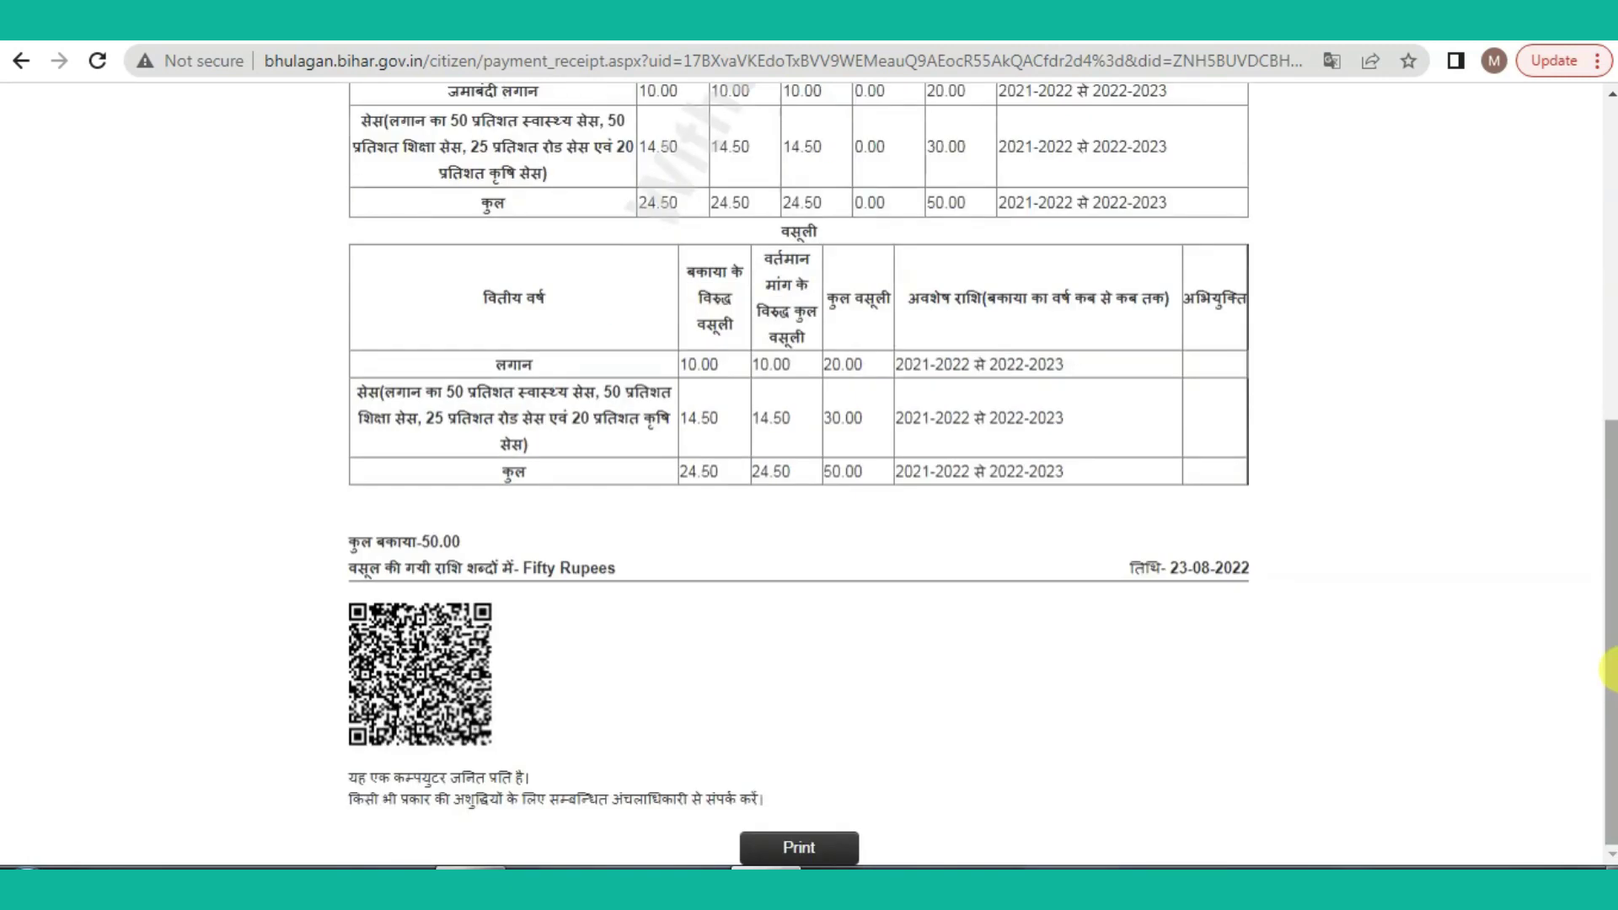
Step: Start printing the receipt and set the print destination to Save as PDF
click(805, 845)
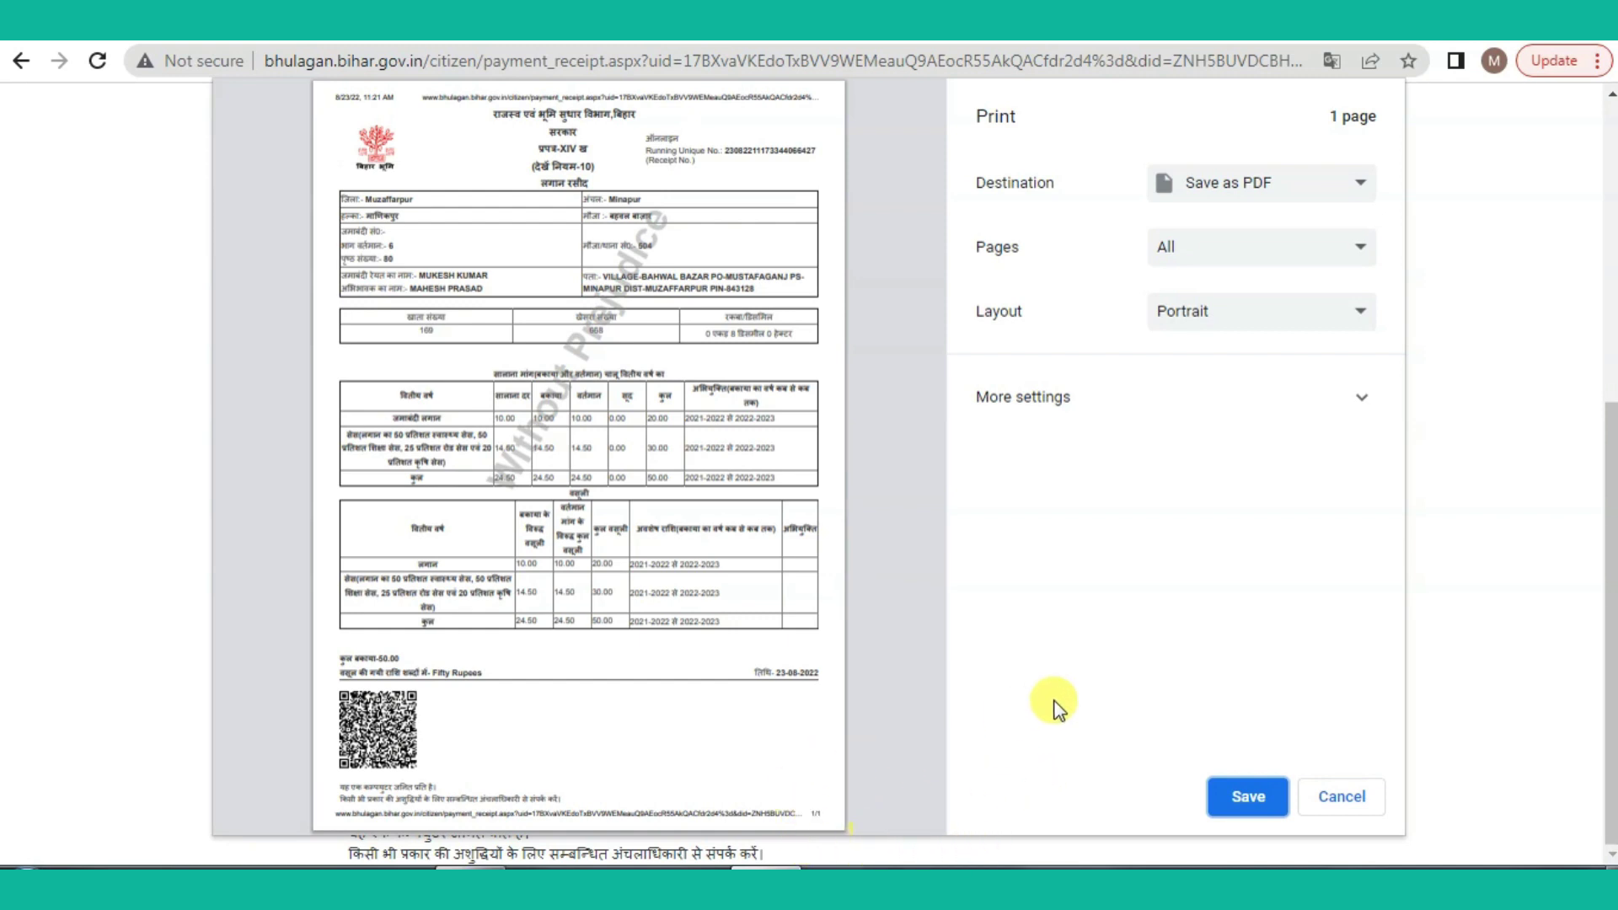
click(1290, 180)
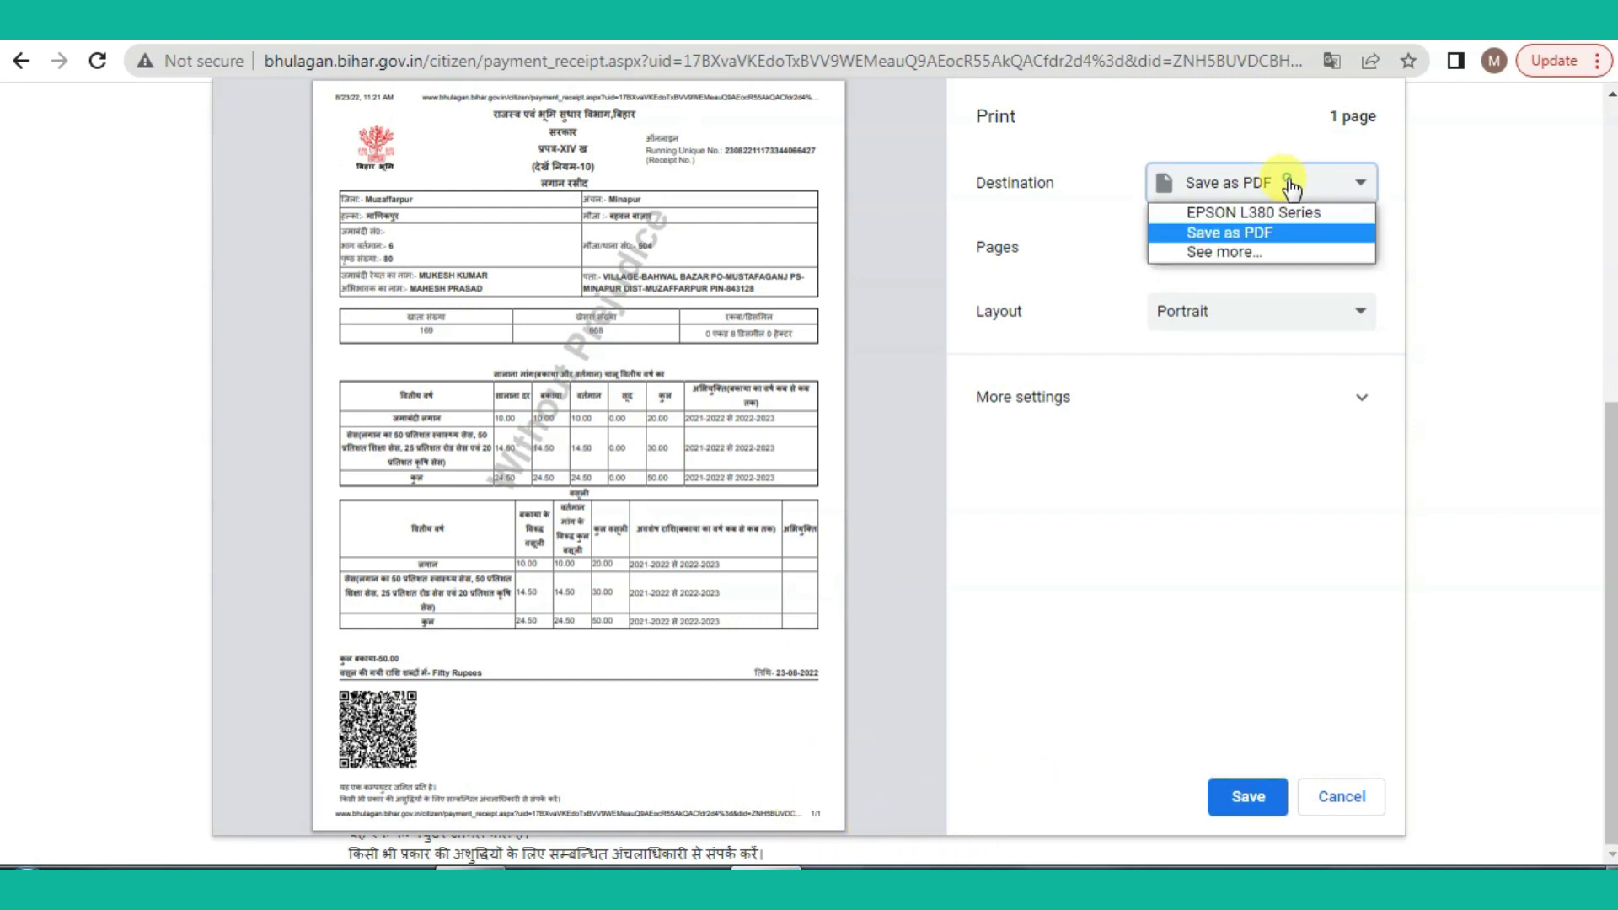
click(1267, 232)
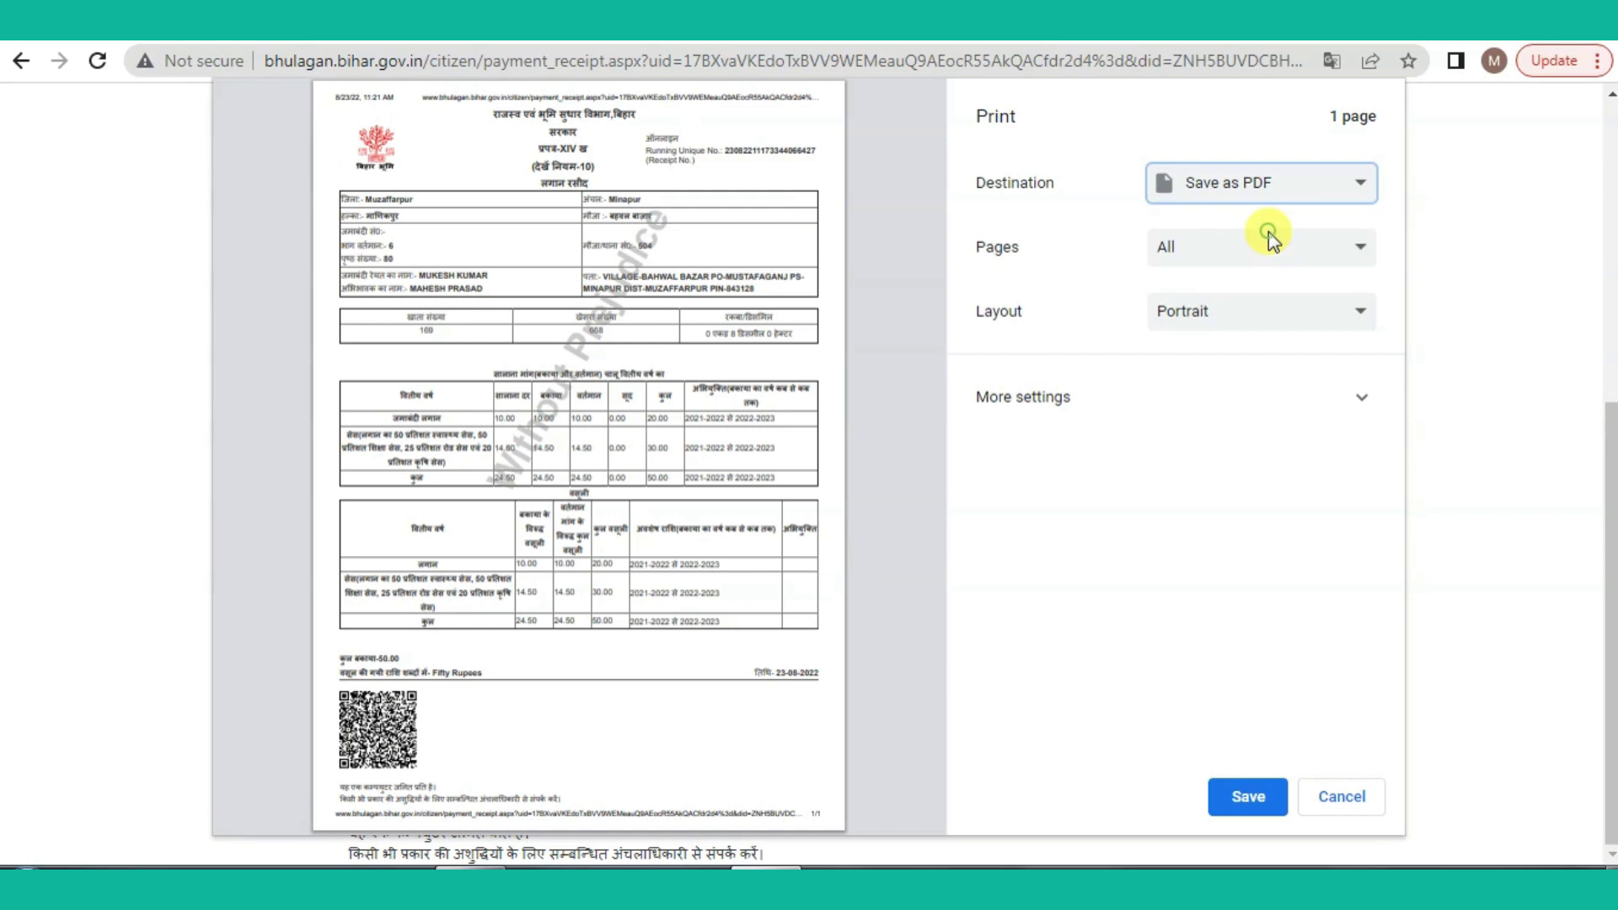
click(1329, 196)
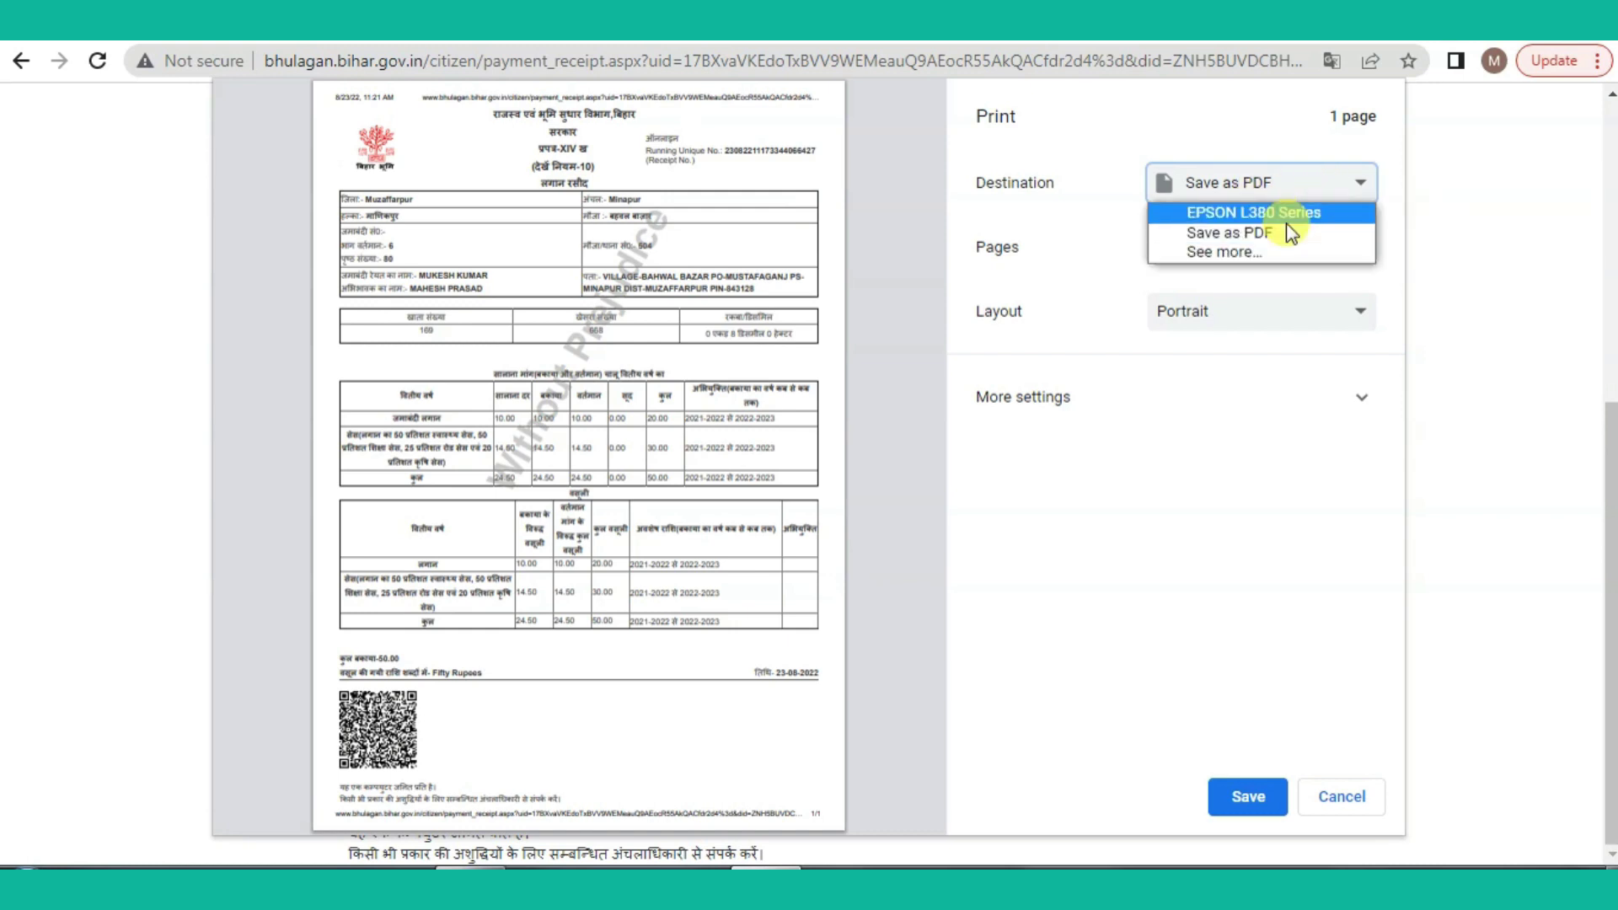
click(1250, 236)
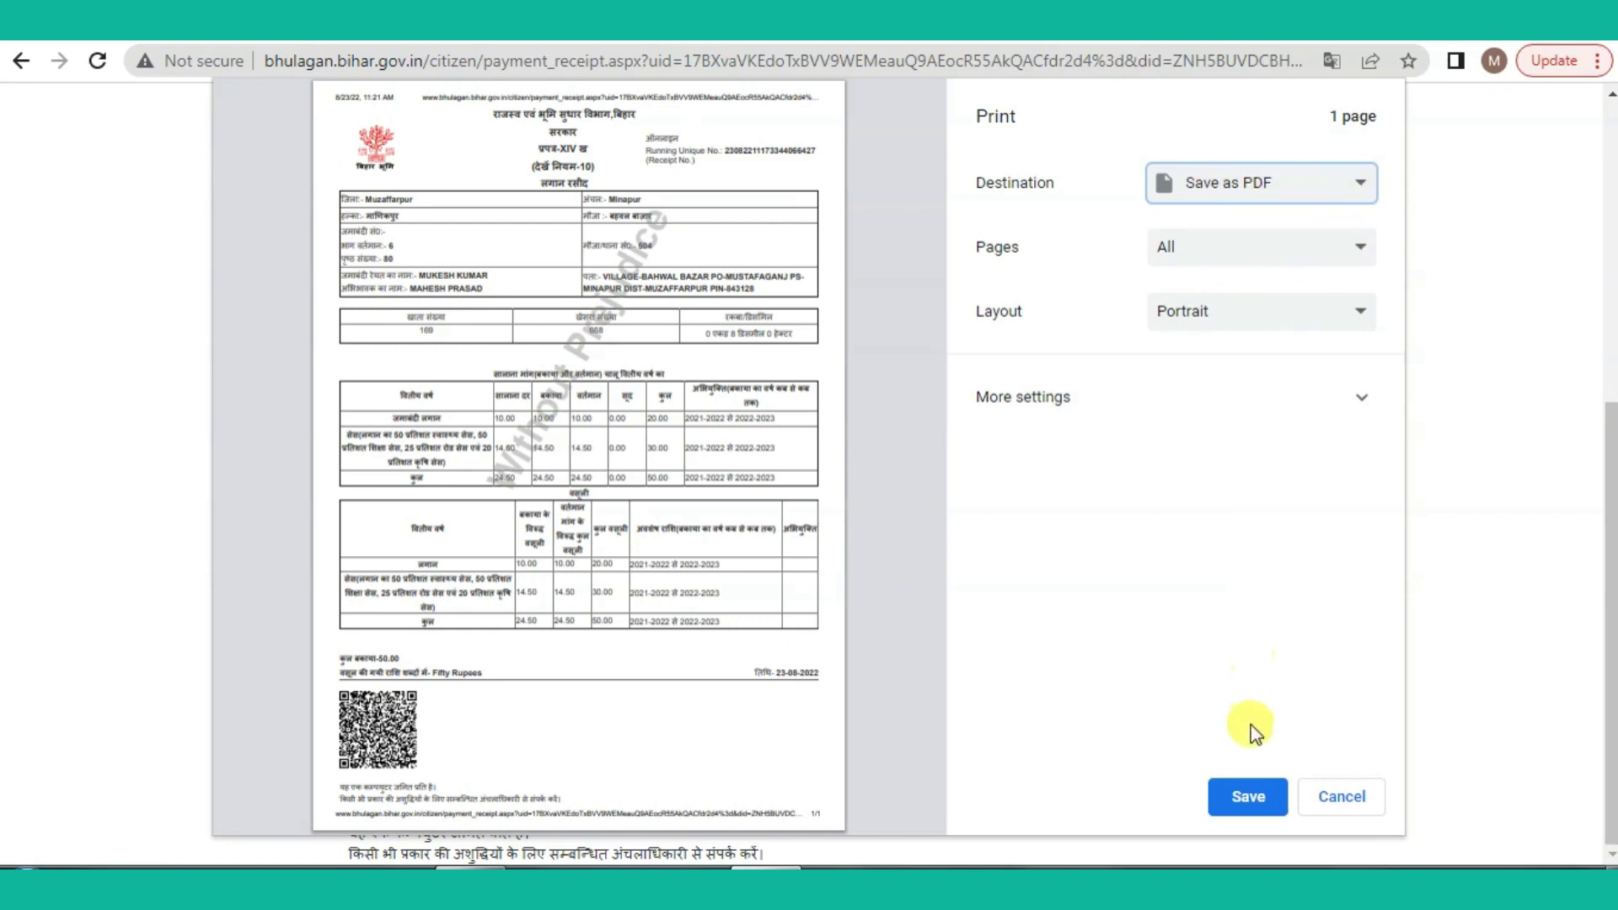
Step: Save the receipt PDF to the Desktop under the file name bhumi
click(1246, 813)
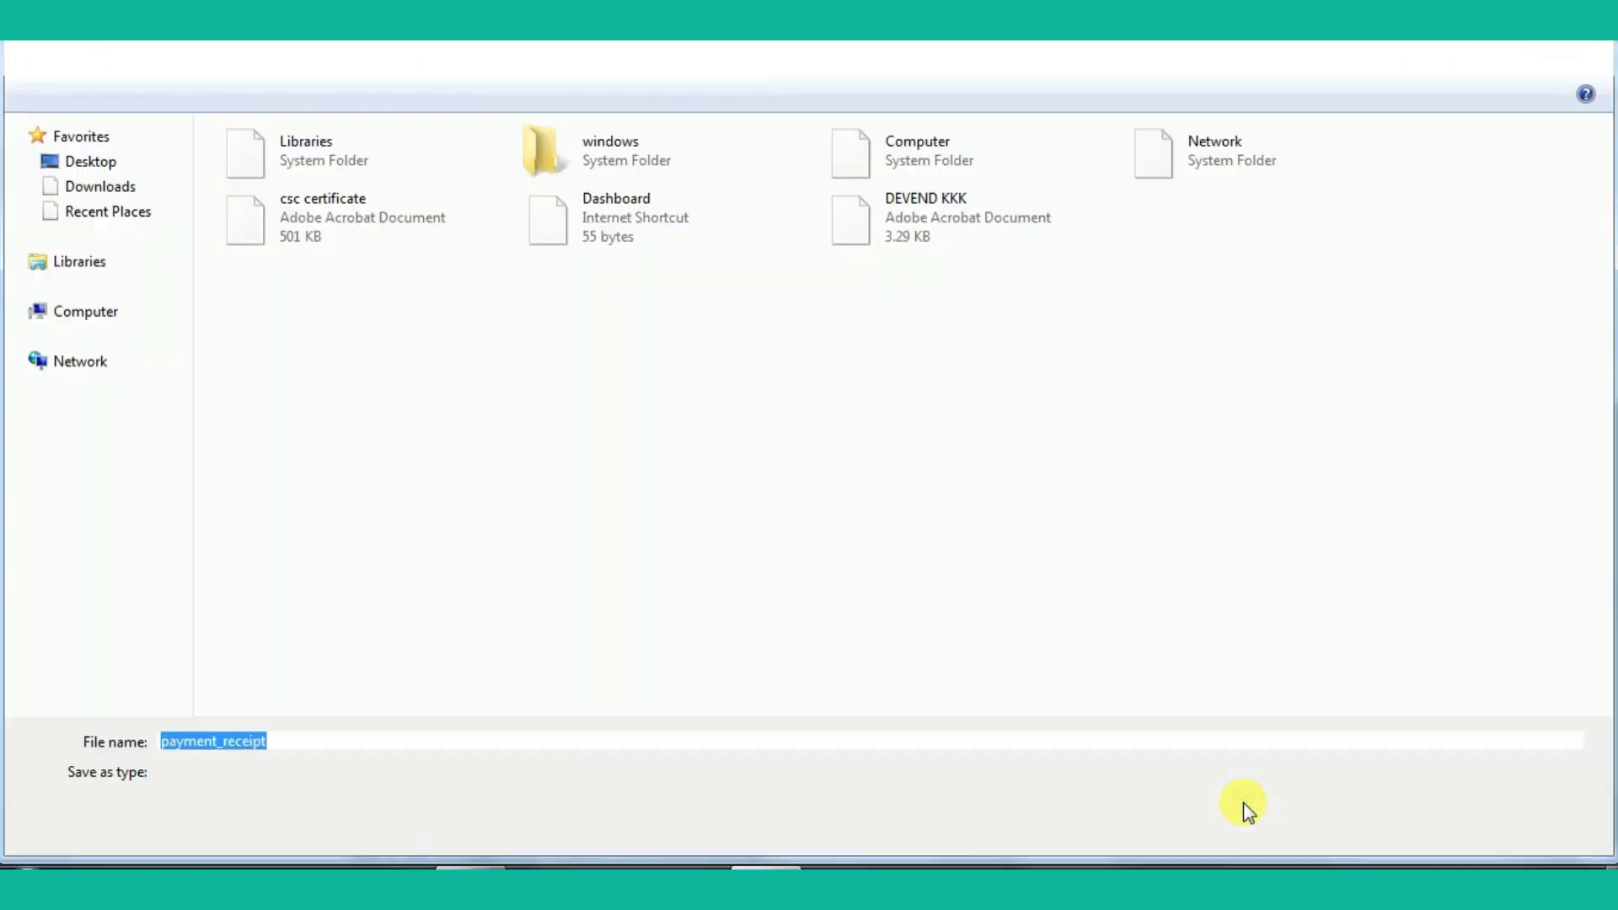
click(82, 163)
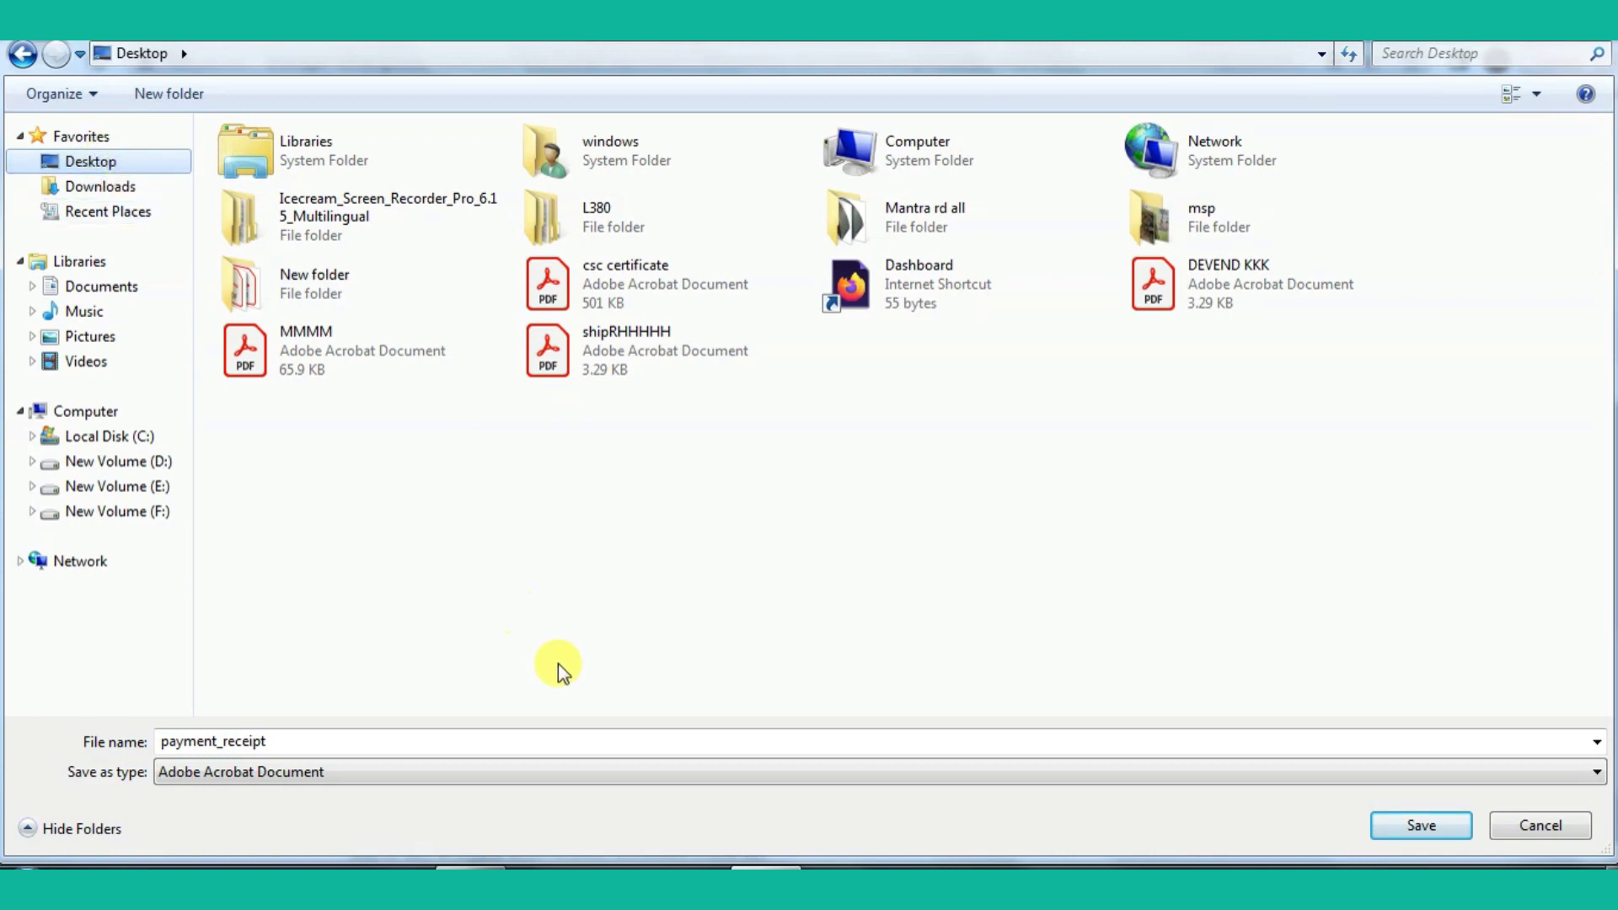
double_click(333, 743)
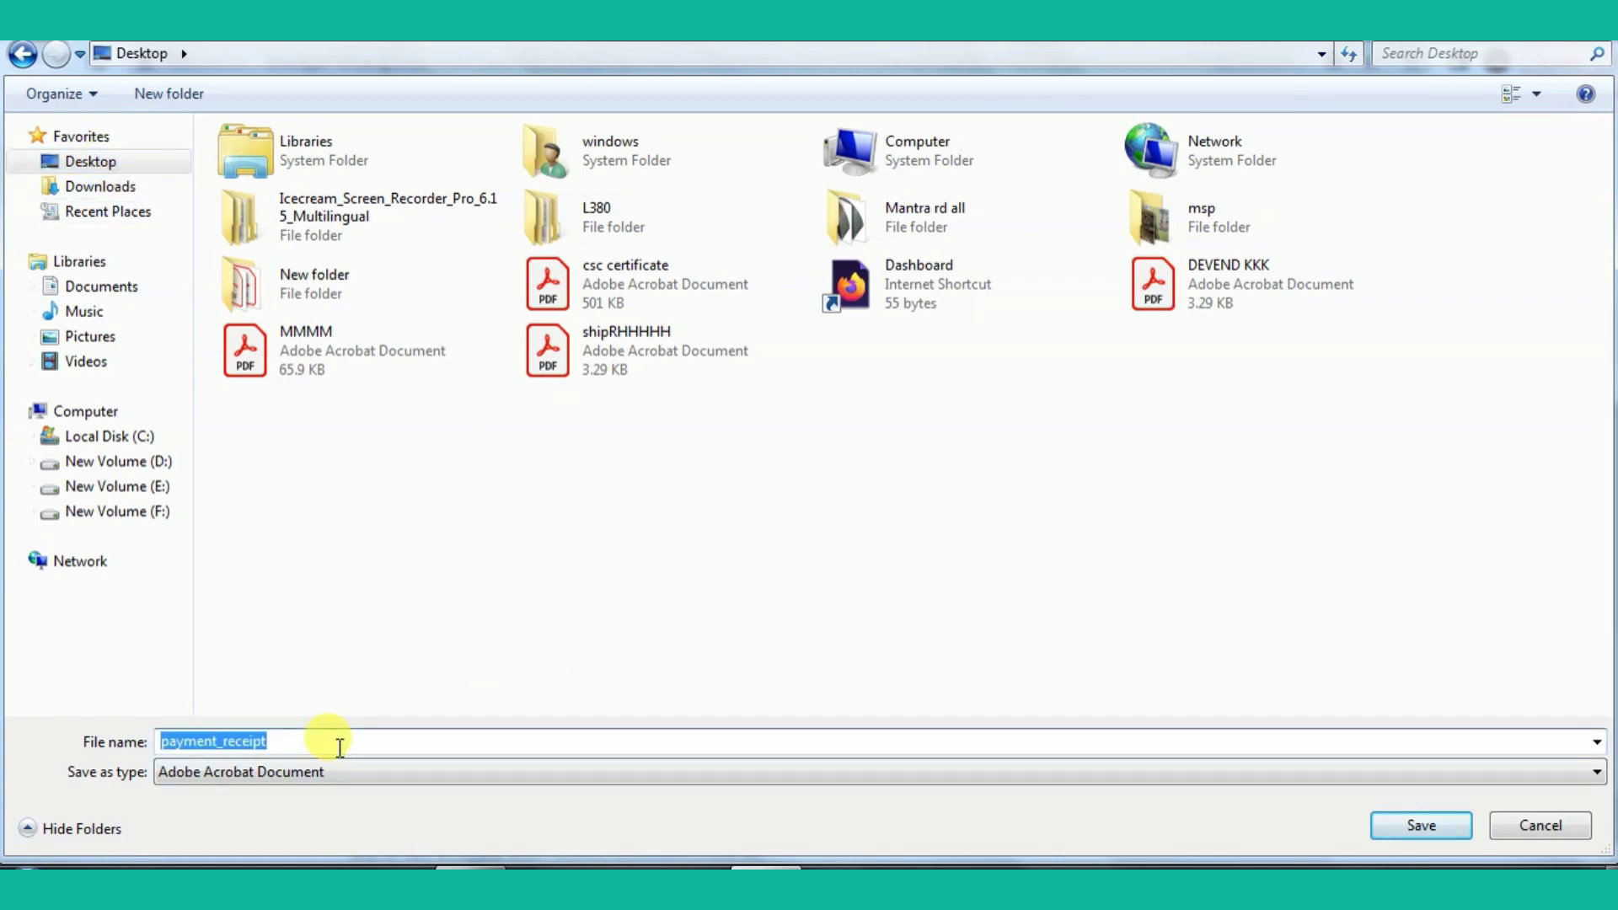
key(BackSpace)
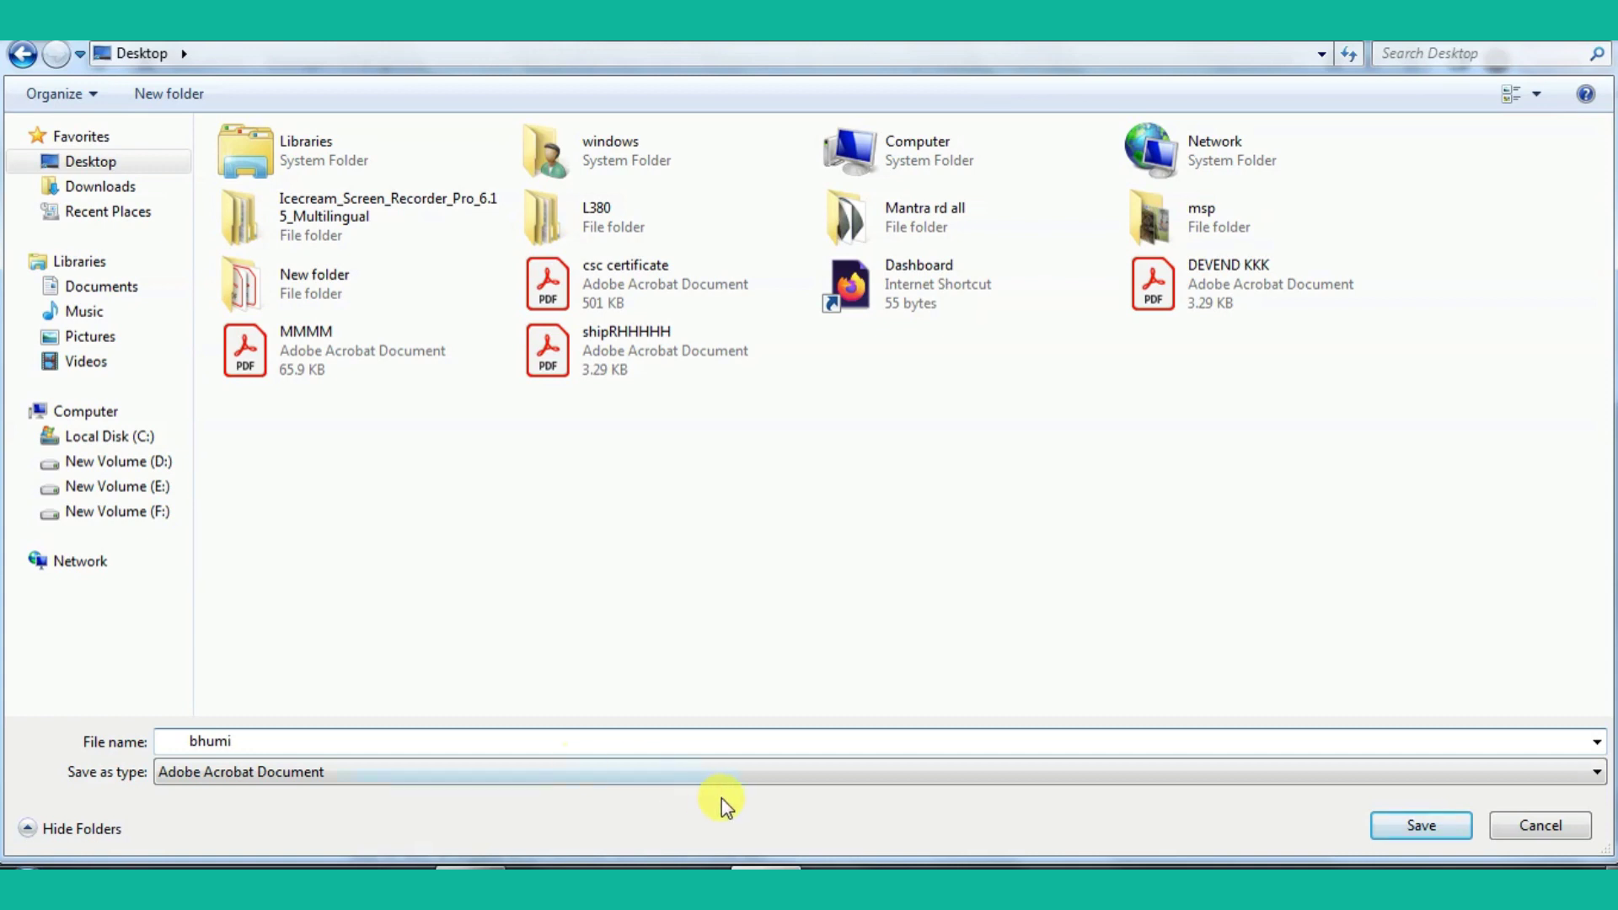
click(1414, 826)
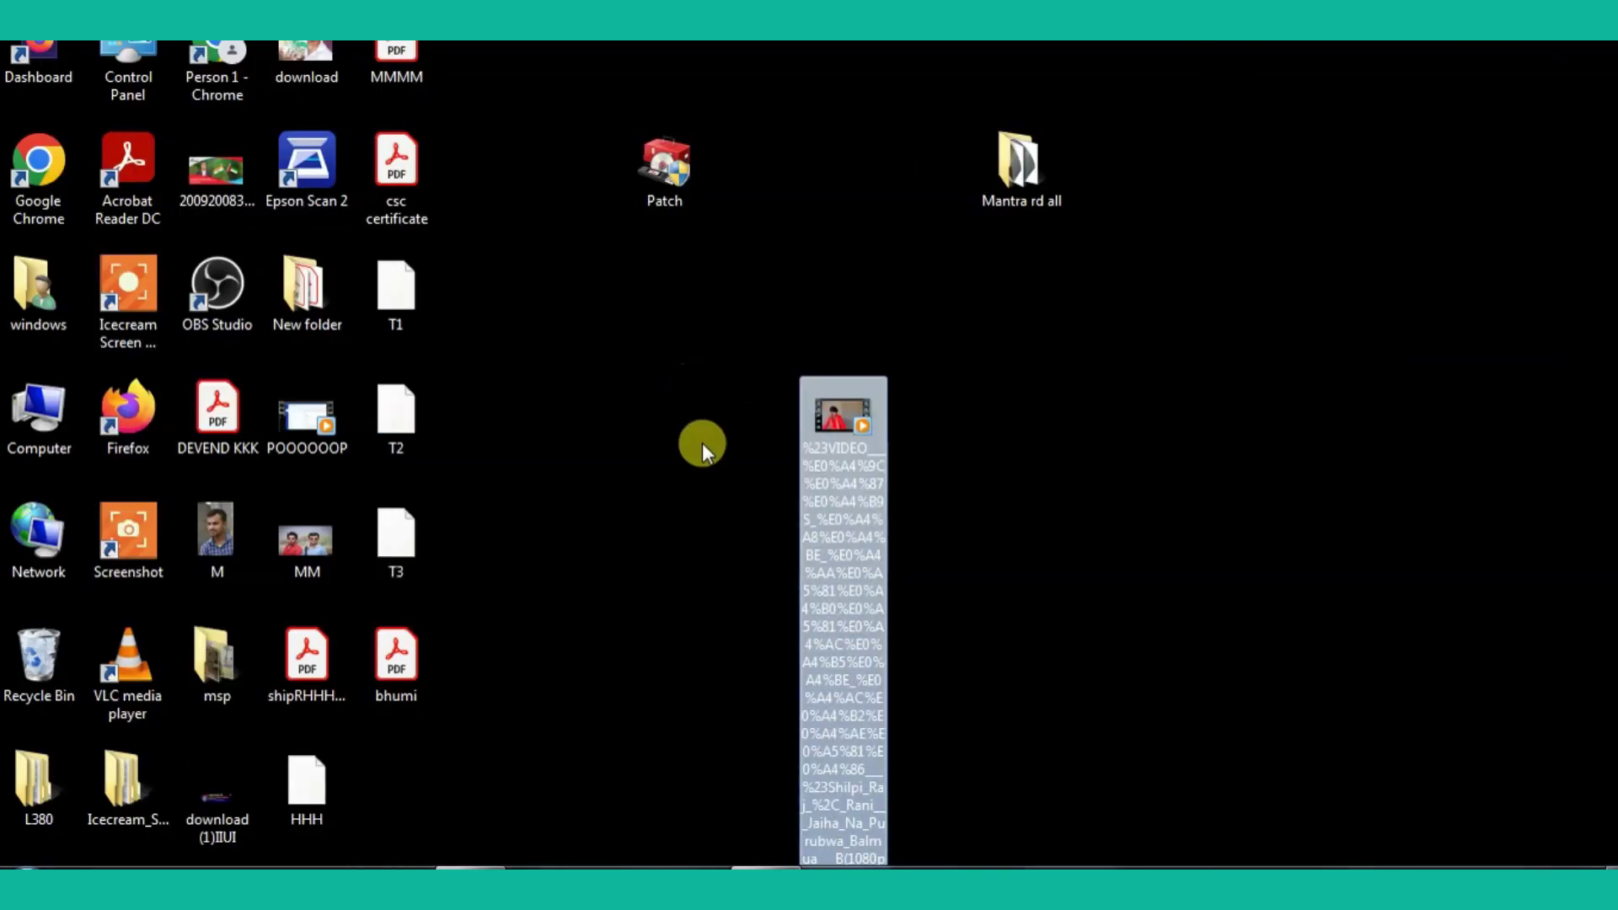
Step: Try to open the bhumi PDF from the desktop with its default program
click(690, 455)
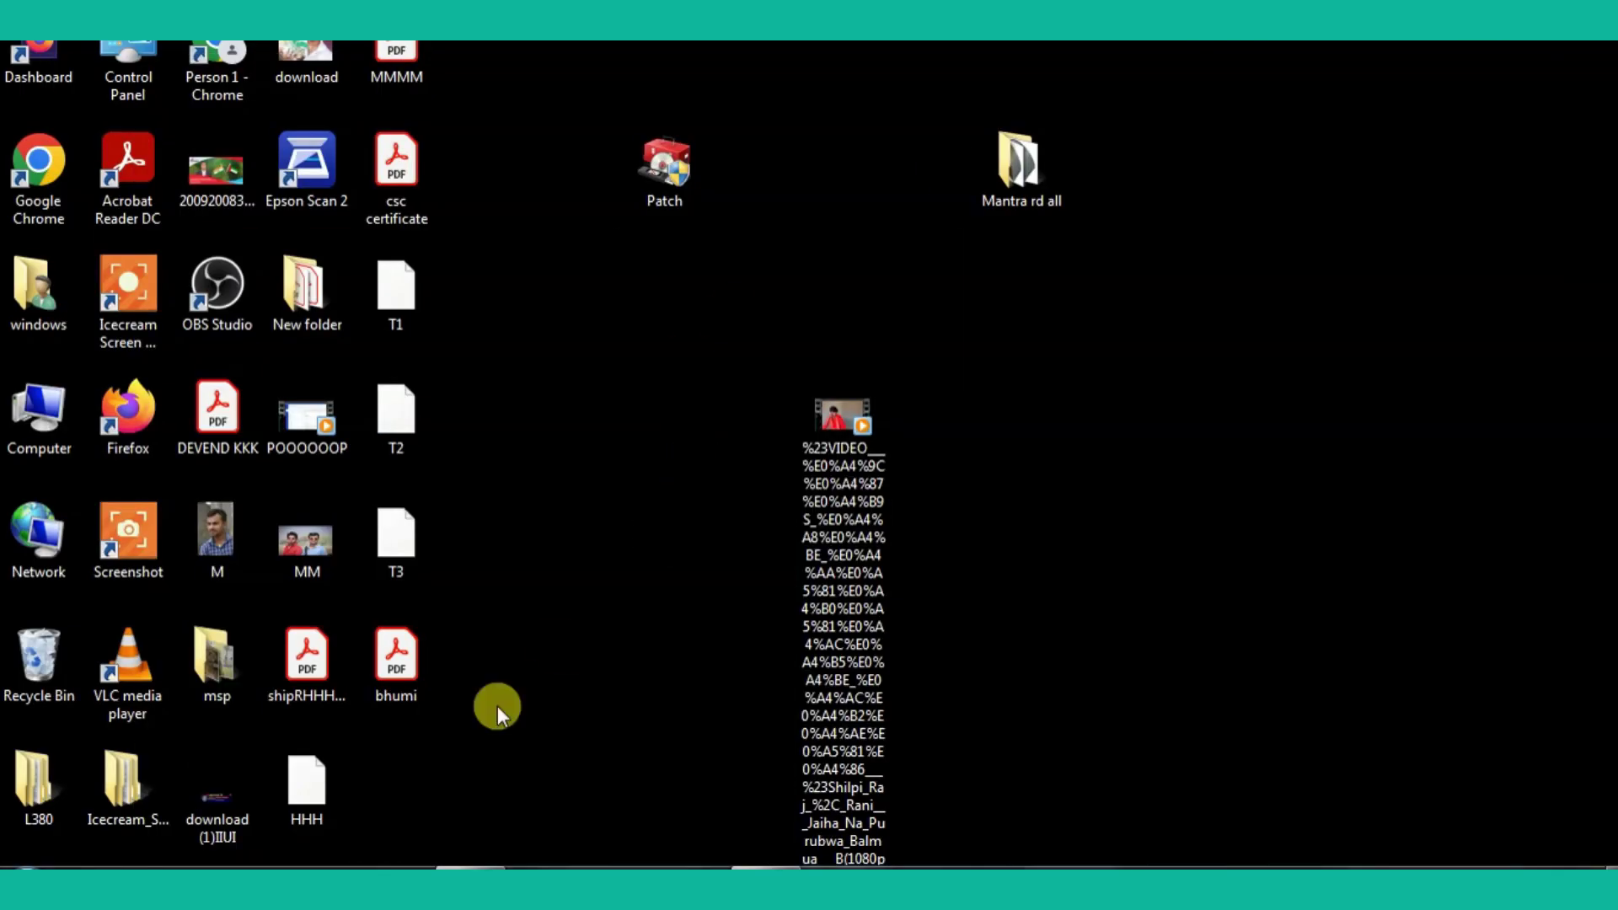
double_click(396, 657)
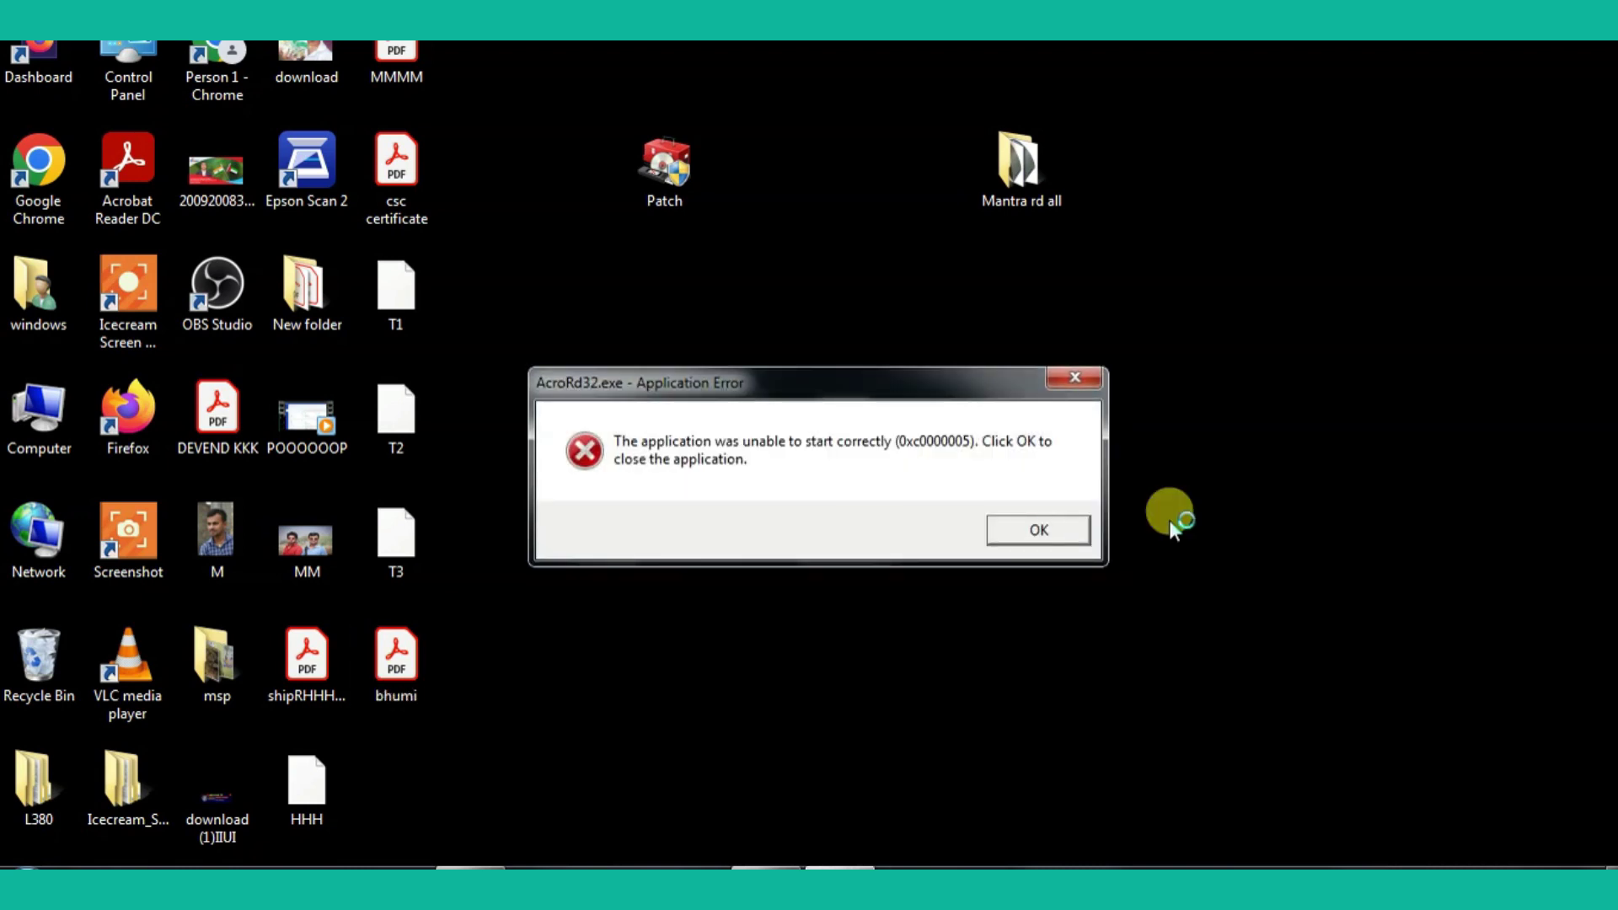
click(1032, 529)
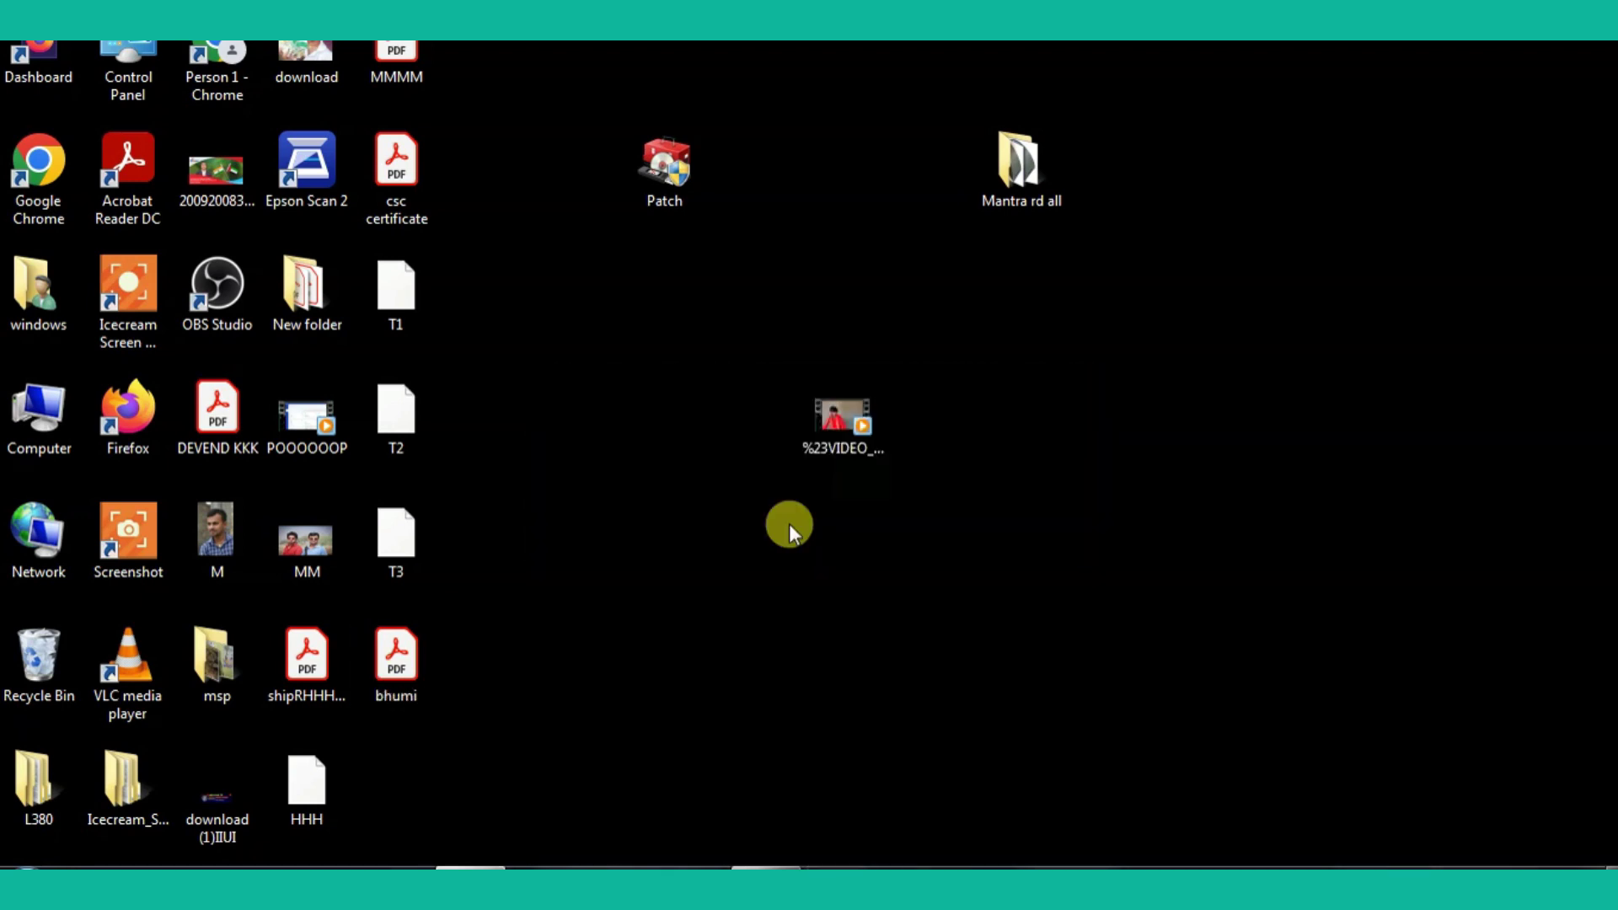
Step: Open the bhumi PDF from the desktop with Google Chrome
right_click(412, 655)
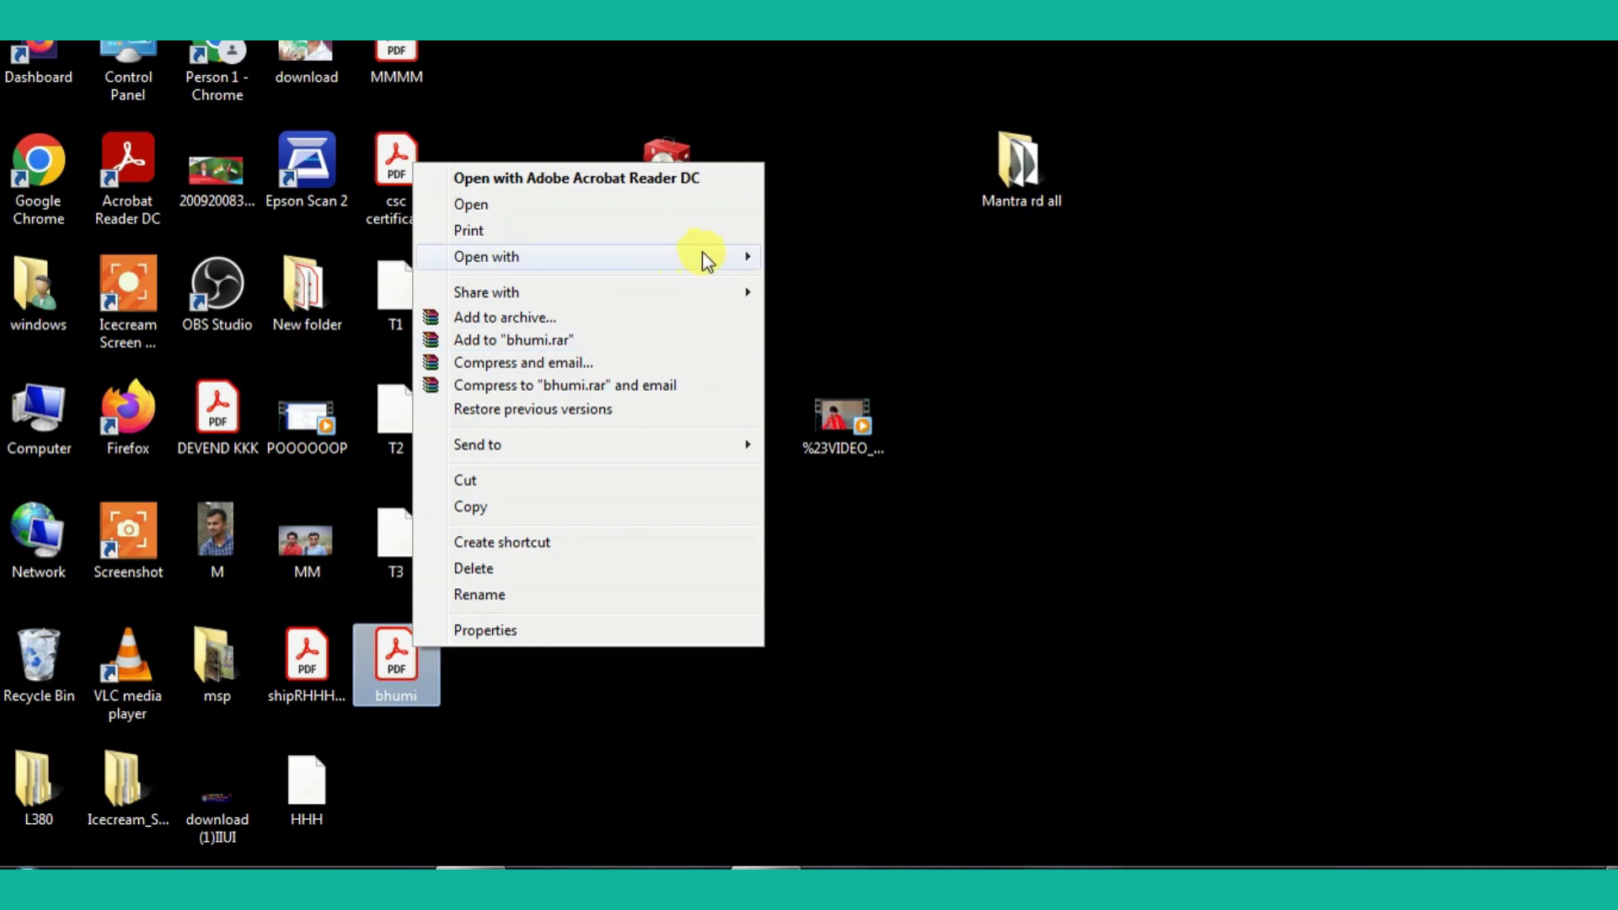
mouse_move(722, 256)
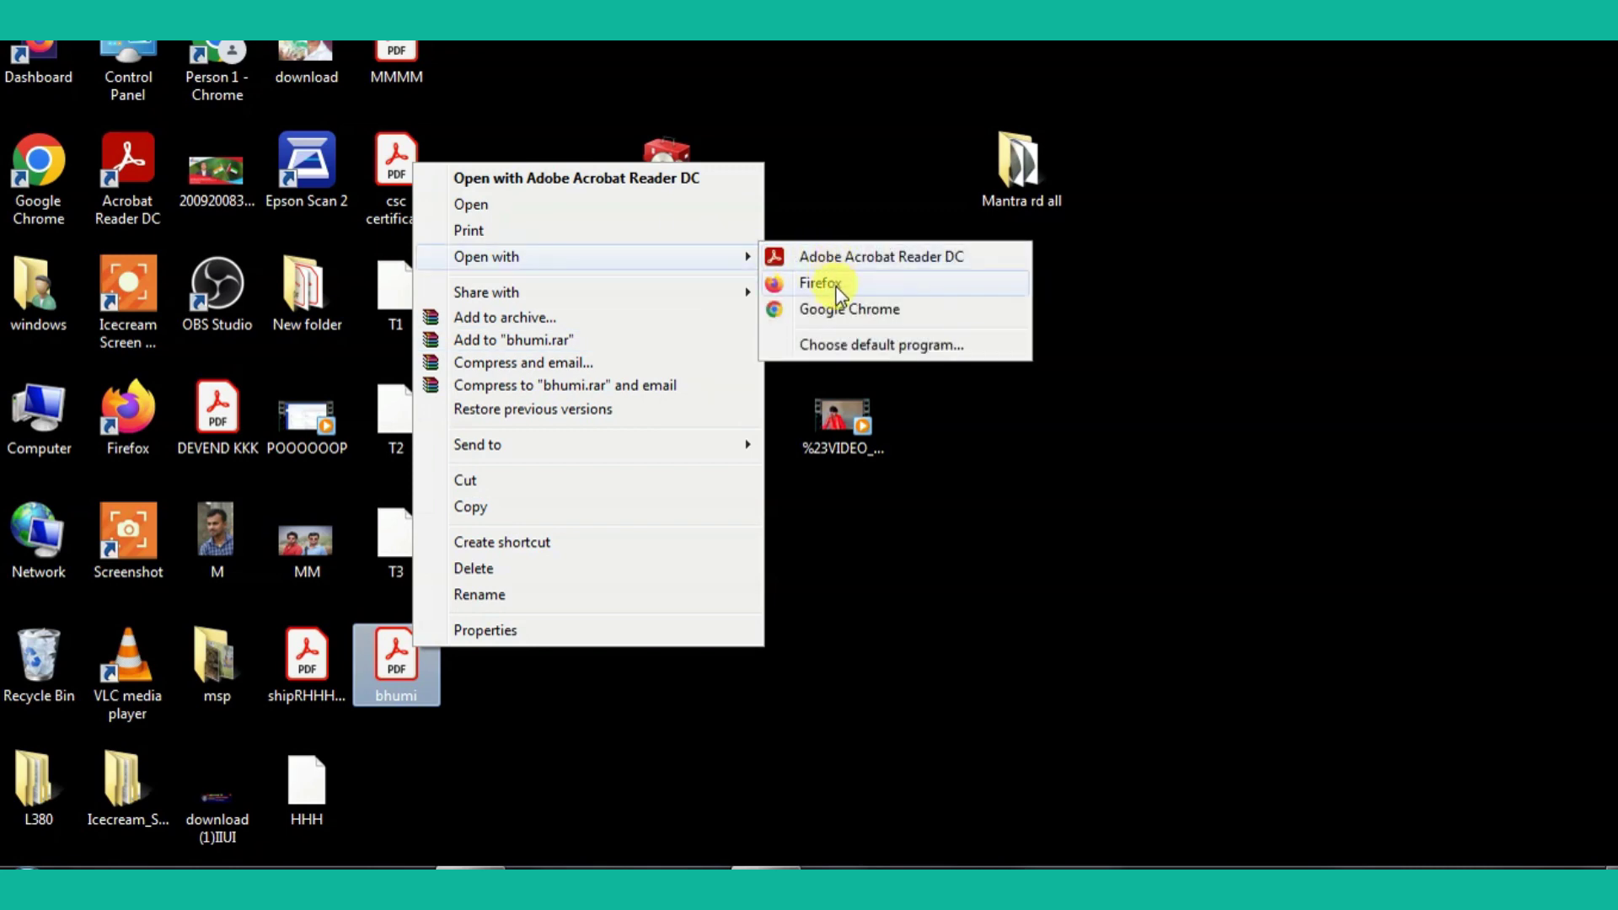
click(851, 309)
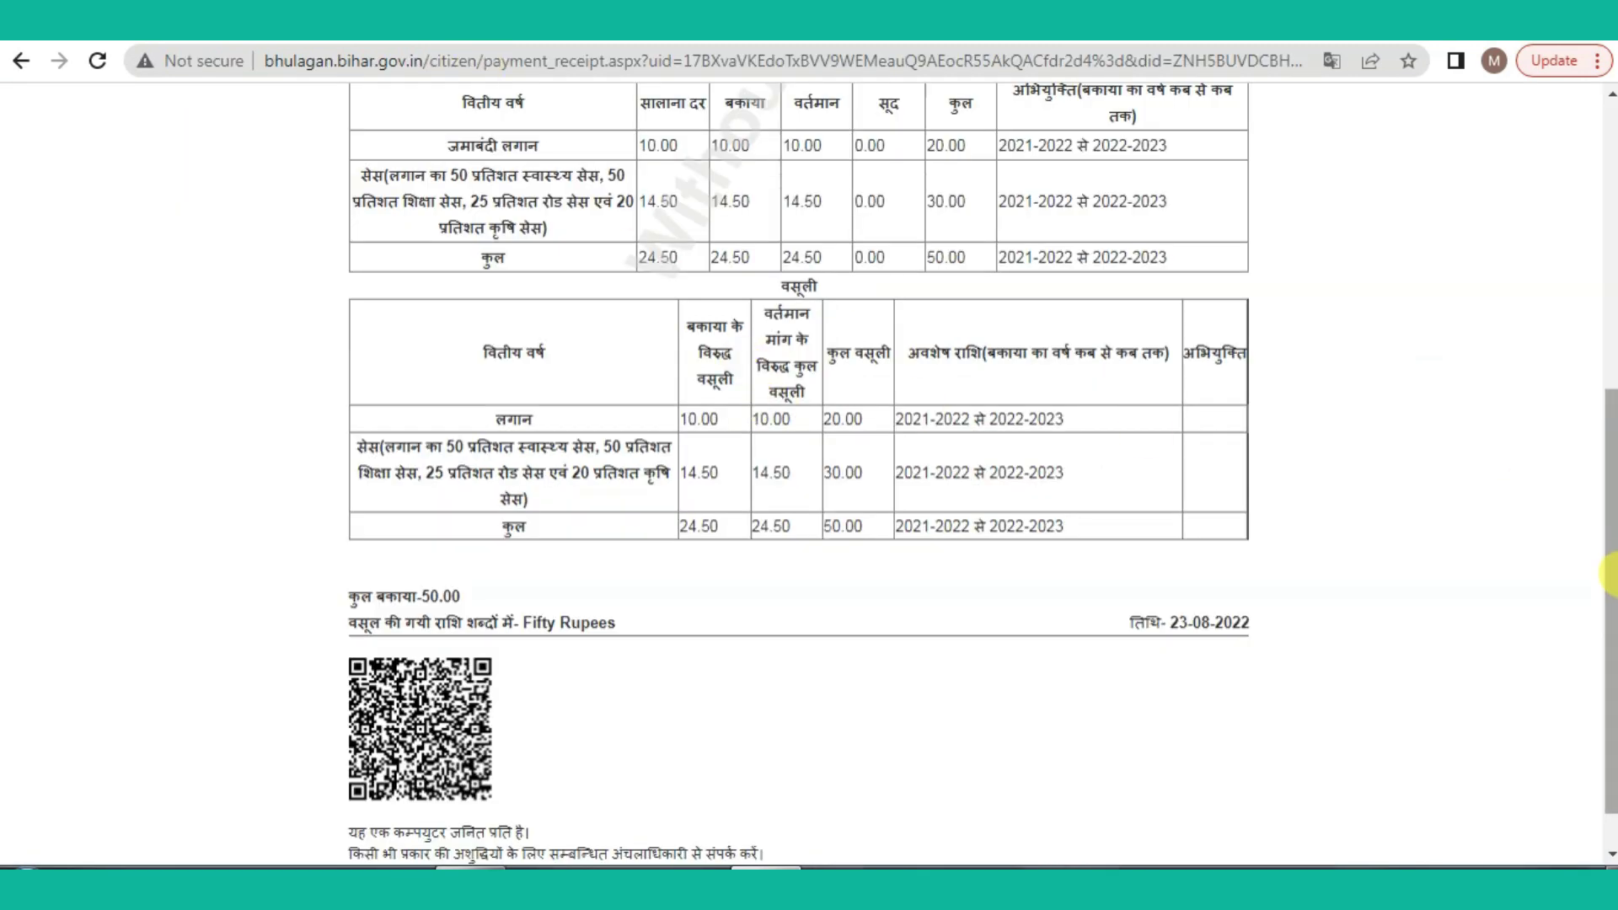
Step: Examine the online payment receipt from its QR code back up to the land and payer details
scroll(1611, 609, down, 1)
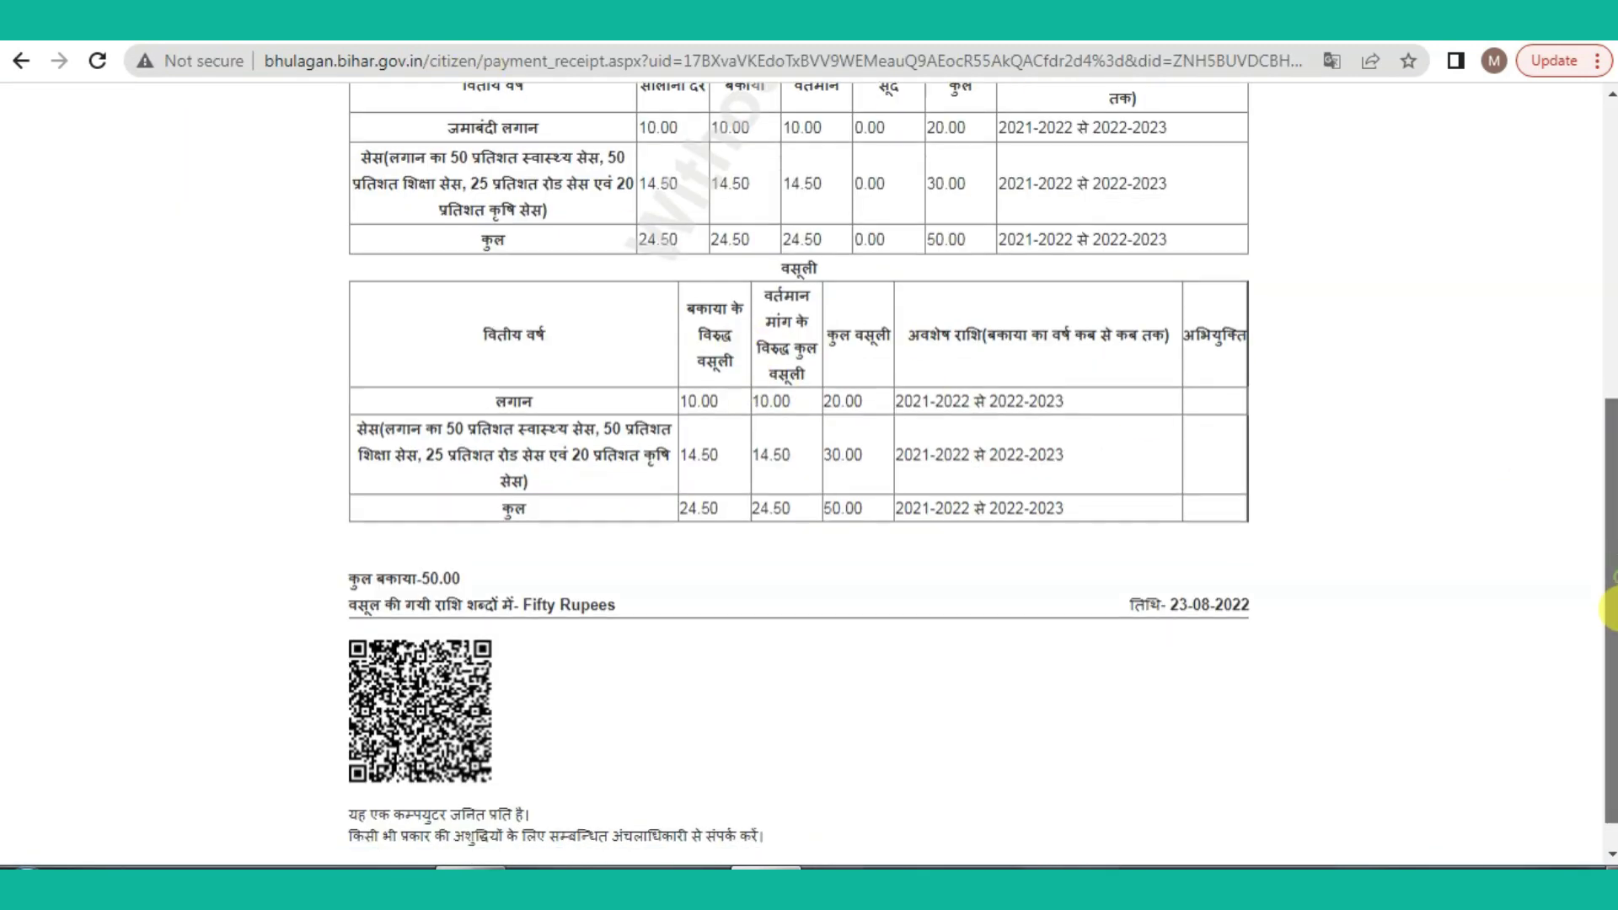
scroll(1610, 609, down, 1)
drag(1611, 607, 1604, 76)
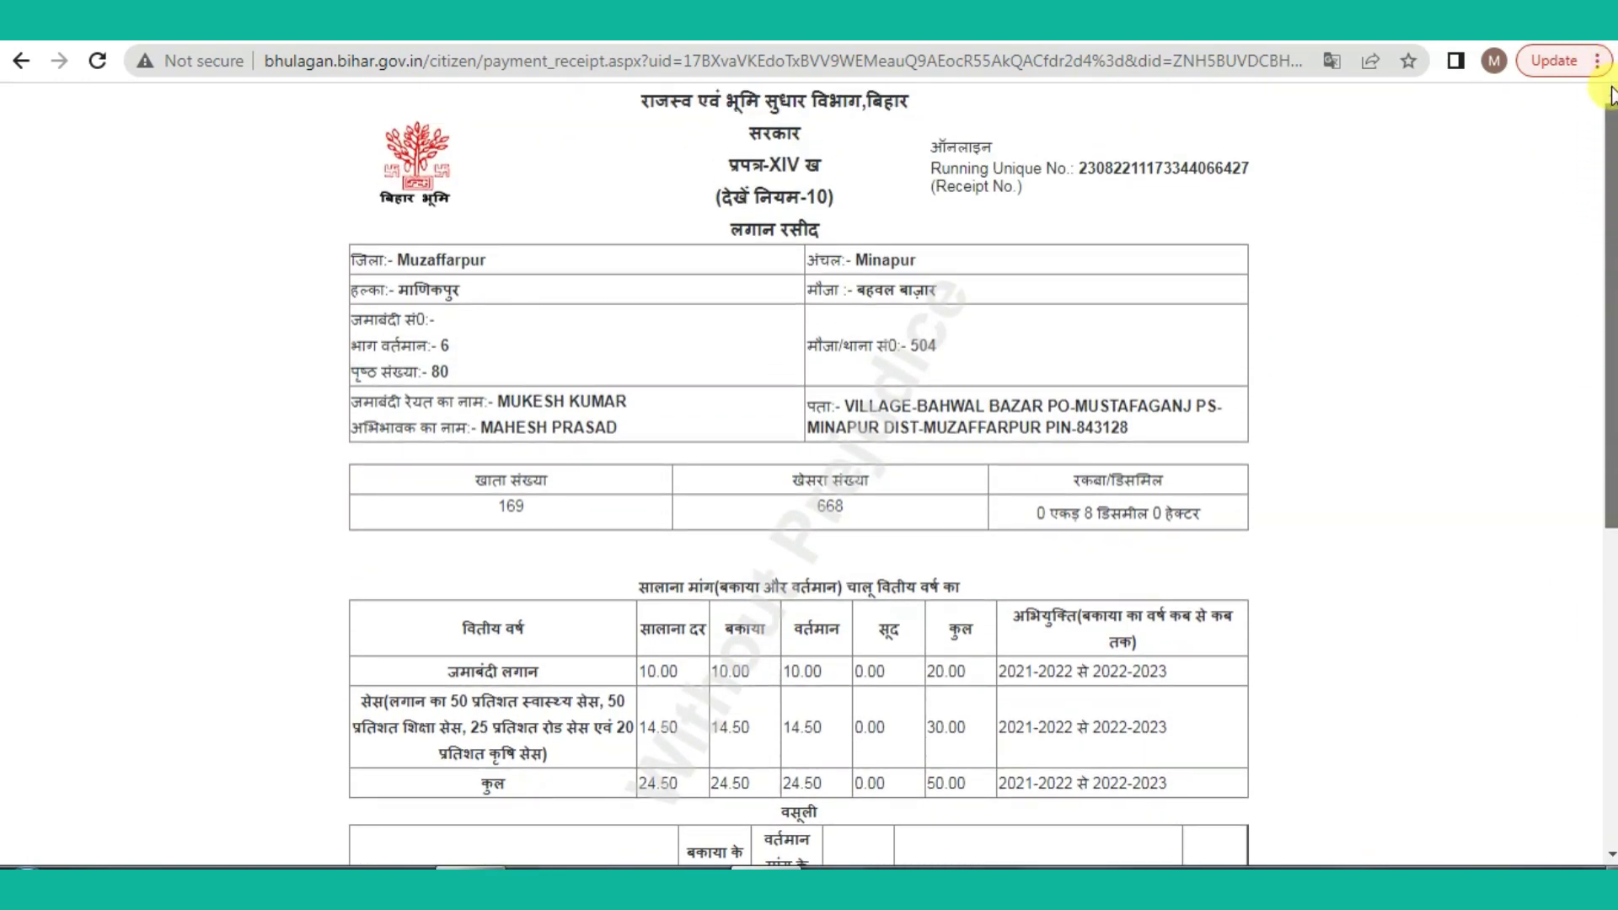